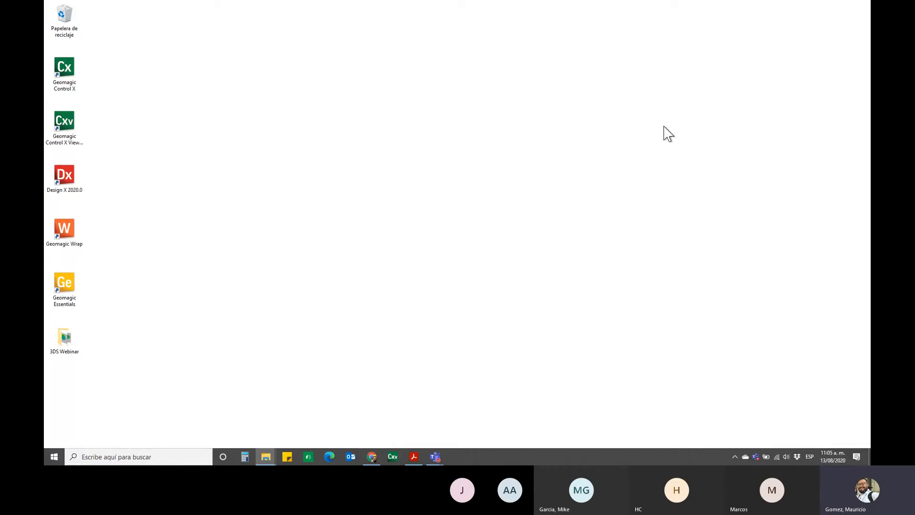
Step: Launch Geomagic Control X Viewer from its desktop shortcut
{"action": "left_click_drag", "start_coordinate": [906, 100], "coordinate": [446, 2]}
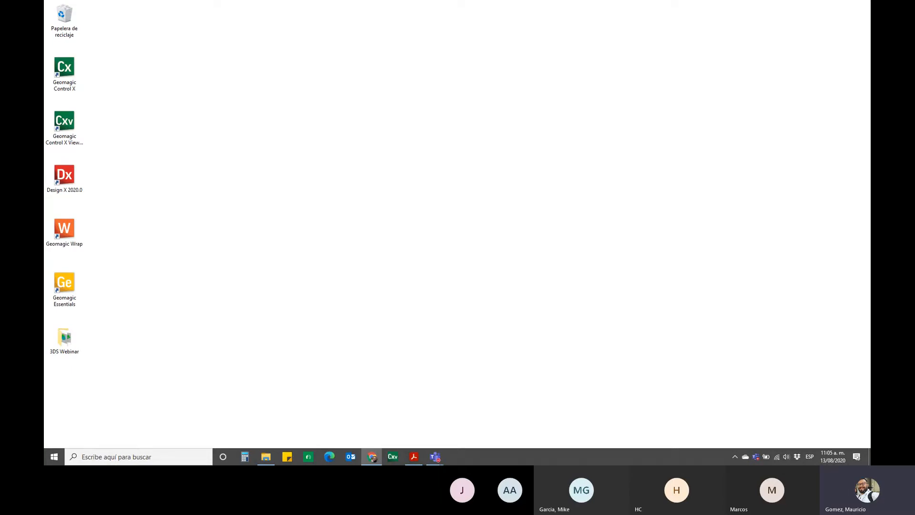
{"action": "double_click", "coordinate": [74, 128]}
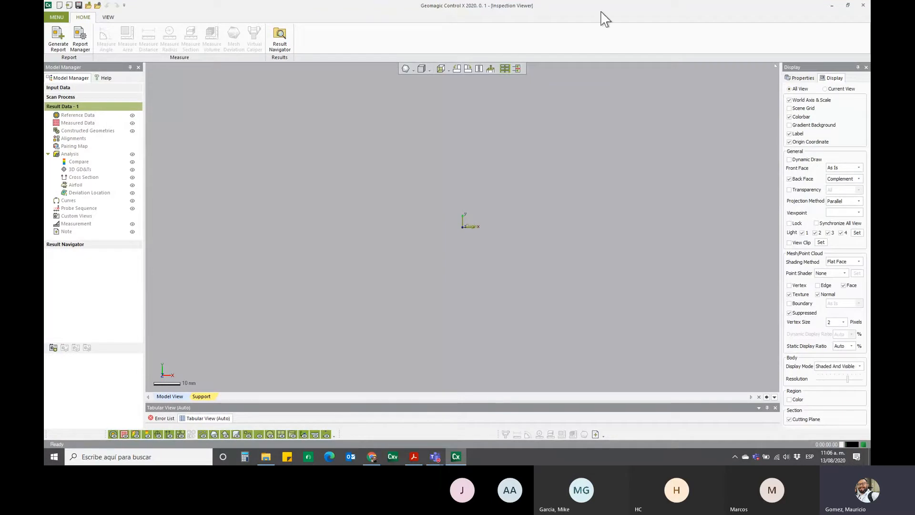
Step: Return to the desktop, discard the Geomagic Control X shortcut in the recycle bin and move the Control X Viewer shortcut into its place
{"action": "left_click", "coordinate": [831, 6]}
{"action": "left_click", "coordinate": [77, 132]}
{"action": "left_click", "coordinate": [78, 71]}
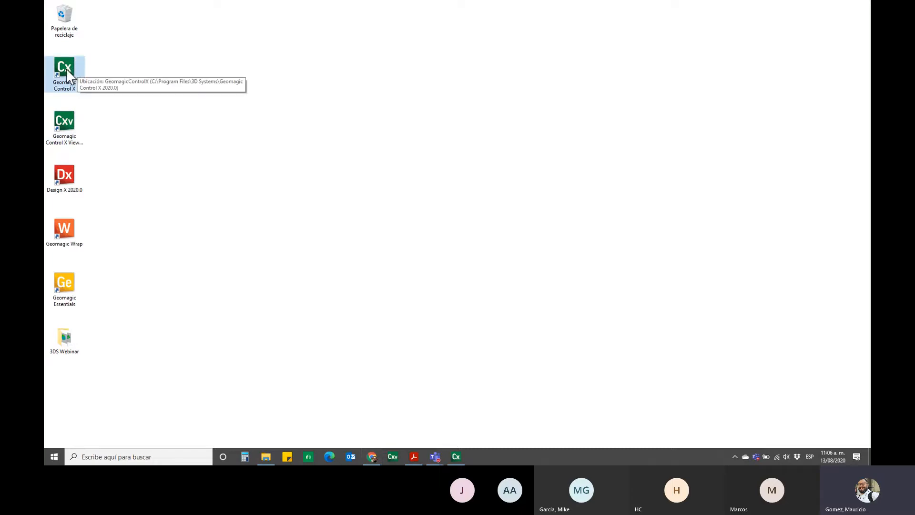
{"action": "left_click_drag", "start_coordinate": [64, 70], "coordinate": [65, 18]}
{"action": "left_click_drag", "start_coordinate": [63, 120], "coordinate": [76, 76]}
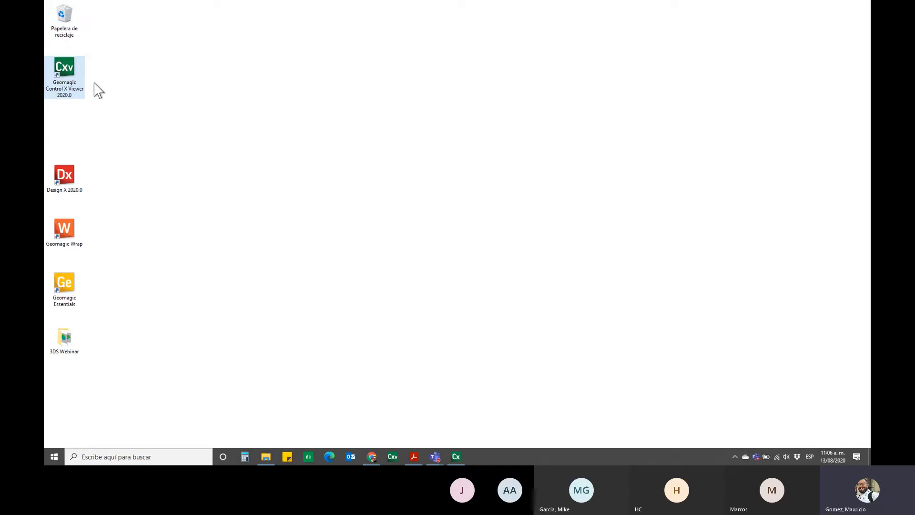
Step: Switch back to the Control X Viewer and open the project Webinar - CX viewer.CXProj from the 3DS Webinar folder
{"action": "left_click", "coordinate": [459, 453]}
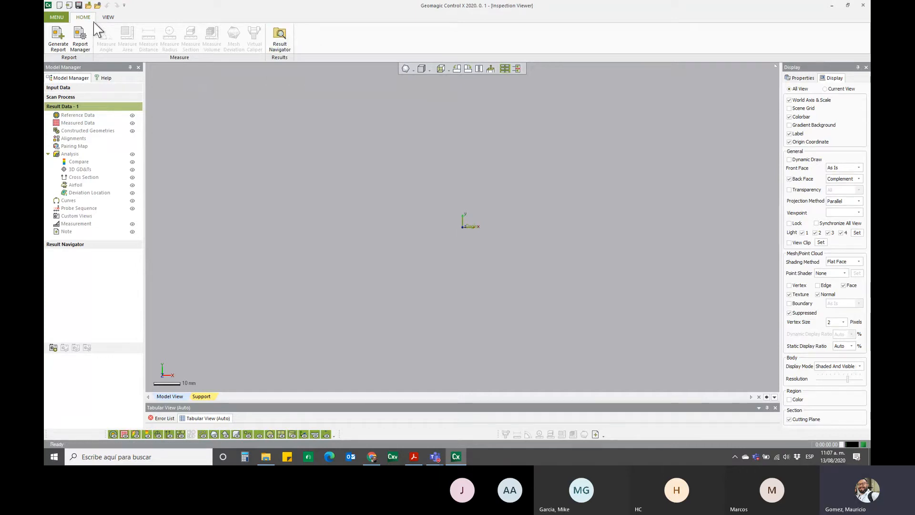
{"action": "left_click", "coordinate": [69, 5]}
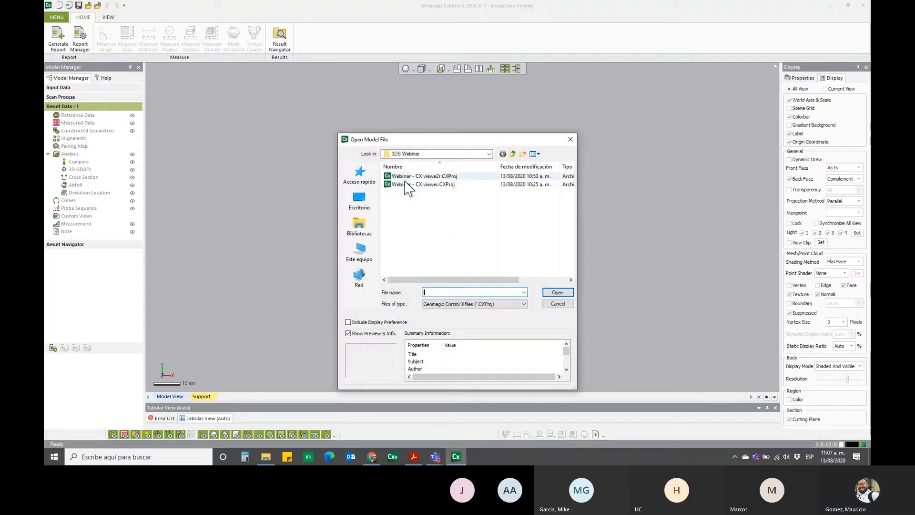
{"action": "left_click", "coordinate": [449, 185]}
{"action": "left_click", "coordinate": [557, 292]}
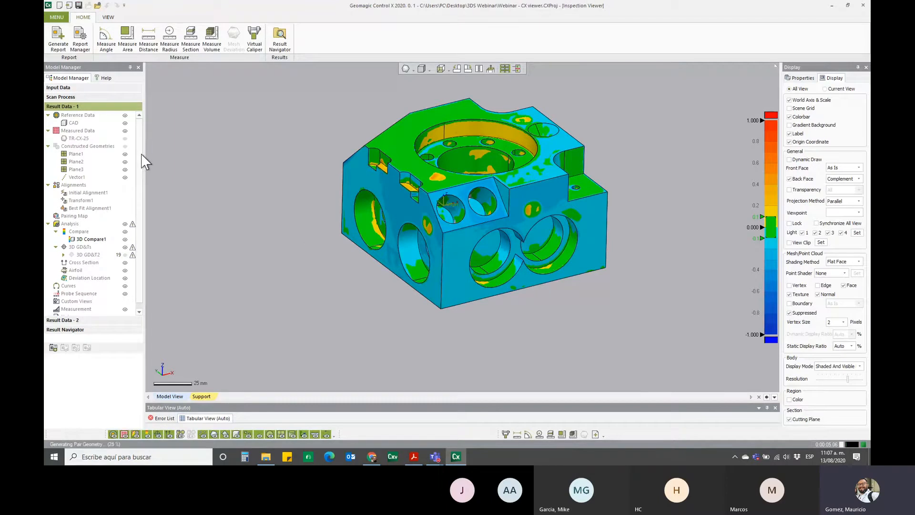
Step: Show the constructed geometries of Result Data - 1 together with the 3D comparison on the part
{"action": "left_click", "coordinate": [125, 146]}
{"action": "mouse_move", "coordinate": [325, 241]}
{"action": "right_mouse_down"}
{"action": "mouse_move", "coordinate": [282, 231]}
{"action": "mouse_move", "coordinate": [343, 240]}
{"action": "right_mouse_up"}
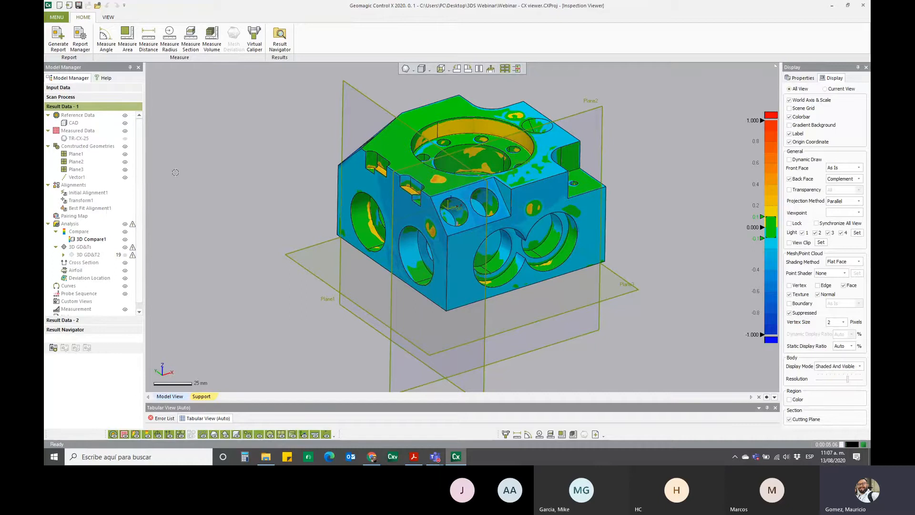
{"action": "scroll", "coordinate": [141, 200], "scroll_direction": "down", "scroll_amount": 1}
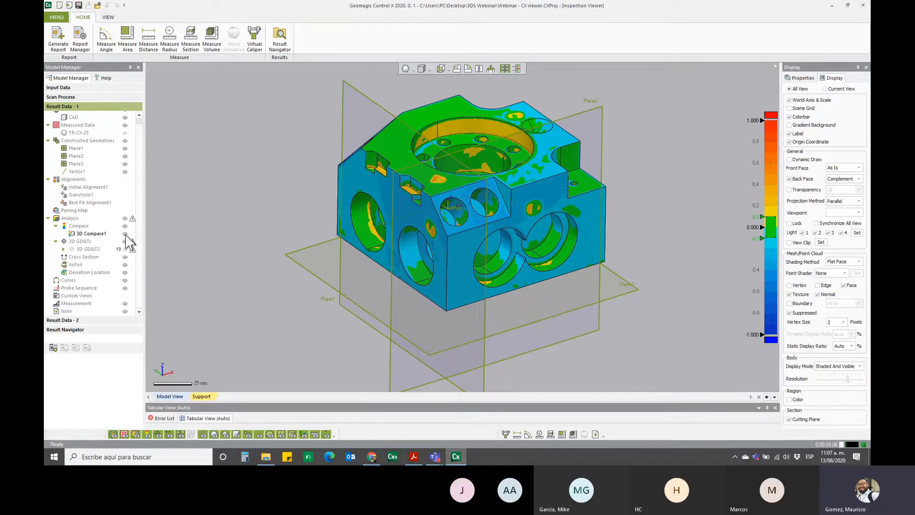
{"action": "right_click_drag", "start_coordinate": [207, 242], "coordinate": [227, 243]}
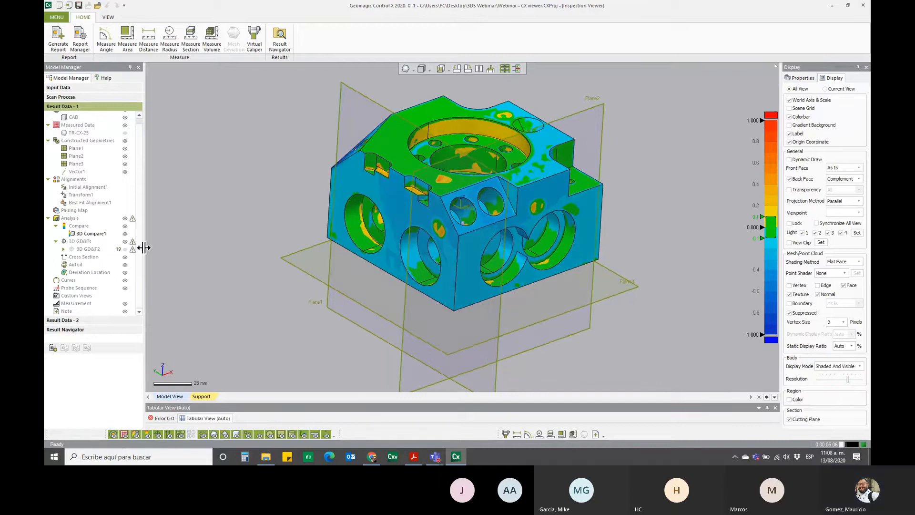
Step: Expand and show the 3D GD&T2 annotations, and move the 40 reference value label out over the part's side face
{"action": "left_click", "coordinate": [63, 249]}
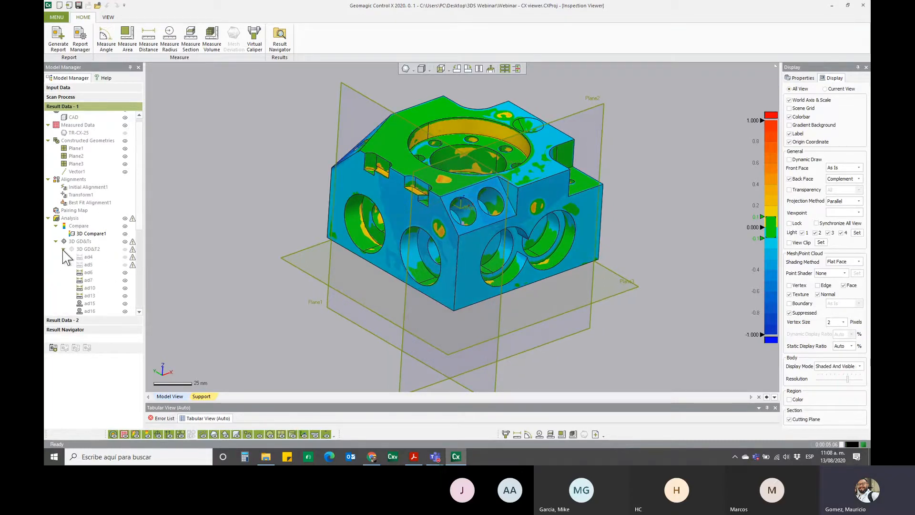
{"action": "left_click", "coordinate": [125, 249]}
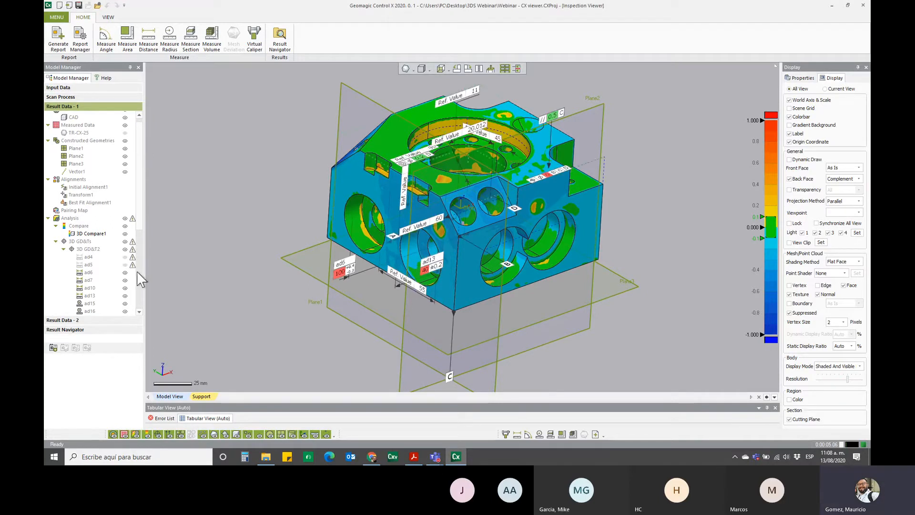
{"action": "right_click_drag", "start_coordinate": [271, 283], "coordinate": [435, 316]}
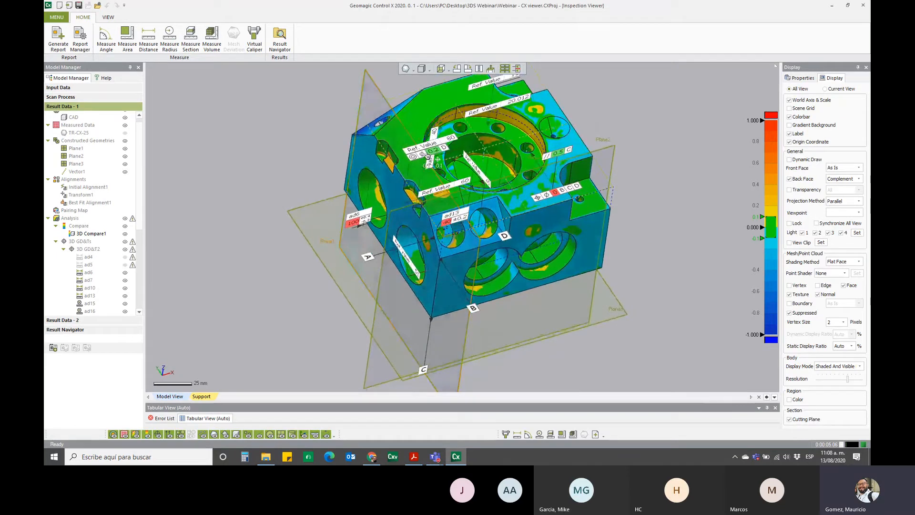
{"action": "left_click_drag", "start_coordinate": [430, 154], "coordinate": [360, 162]}
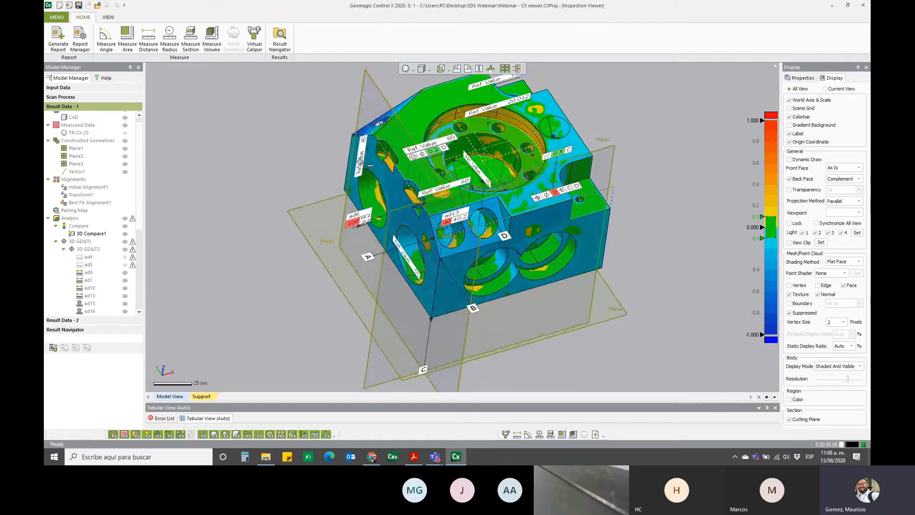
Step: Examine the GD&T annotations around the part from several angles, close up and from farther away
{"action": "right_click_drag", "start_coordinate": [469, 174], "coordinate": [461, 292]}
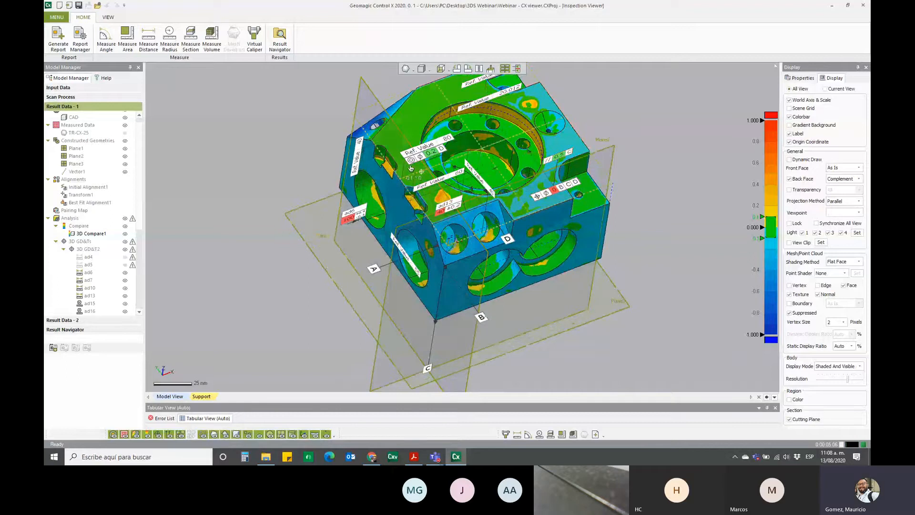
{"action": "right_click_drag", "start_coordinate": [496, 355], "coordinate": [474, 182]}
{"action": "scroll", "coordinate": [499, 312], "scroll_direction": "down", "scroll_amount": 2}
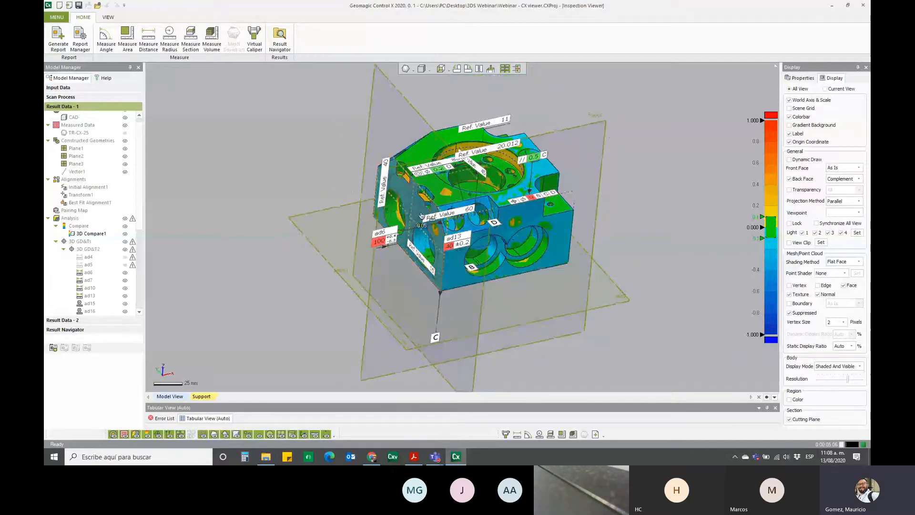
{"action": "right_click_drag", "start_coordinate": [421, 215], "coordinate": [534, 229]}
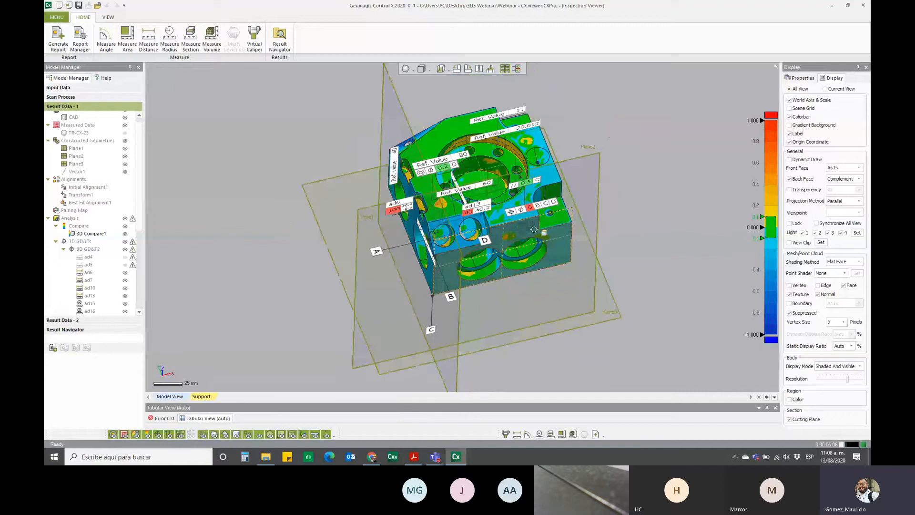
{"action": "scroll", "coordinate": [534, 229], "scroll_direction": "up", "scroll_amount": 3}
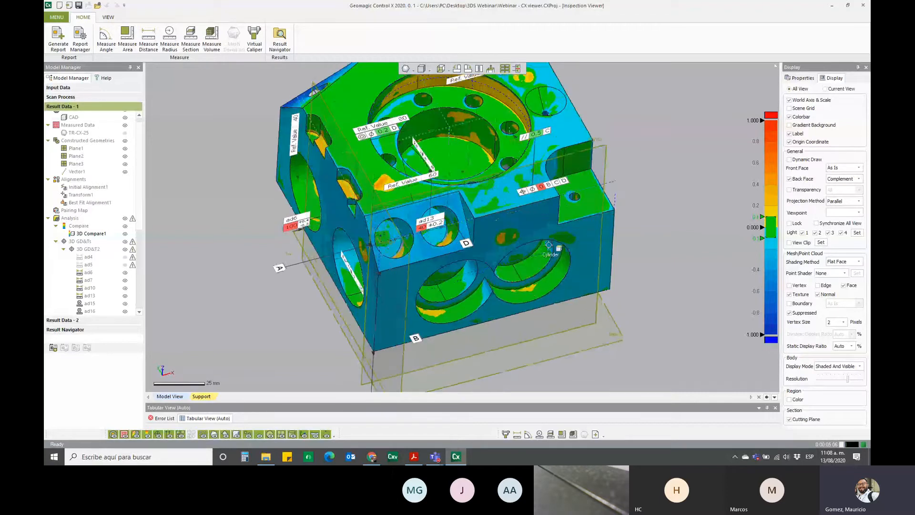
{"action": "scroll", "coordinate": [462, 285], "scroll_direction": "down", "scroll_amount": 3}
{"action": "right_click_drag", "start_coordinate": [462, 285], "coordinate": [295, 215]}
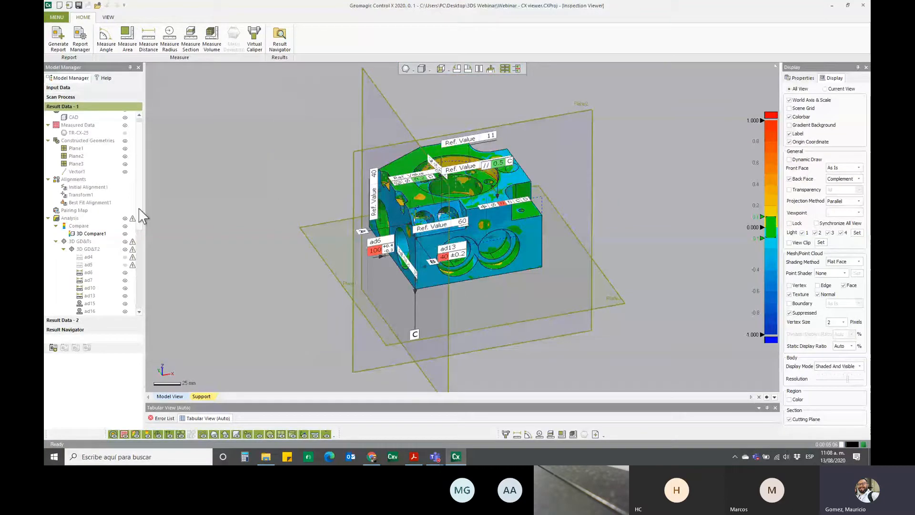
Step: Show dimension ad4 and hide dimension ad13 in the 3D GD&T2 group, leaving ad5 hidden
{"action": "scroll", "coordinate": [139, 222], "scroll_direction": "down", "scroll_amount": 4}
{"action": "left_click_drag", "start_coordinate": [139, 275], "coordinate": [141, 261]}
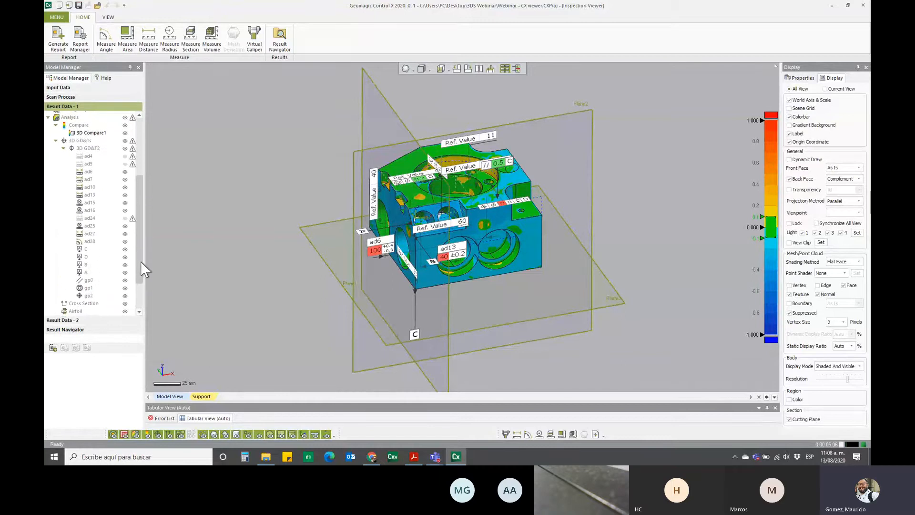
{"action": "scroll", "coordinate": [140, 185], "scroll_direction": "up", "scroll_amount": 1}
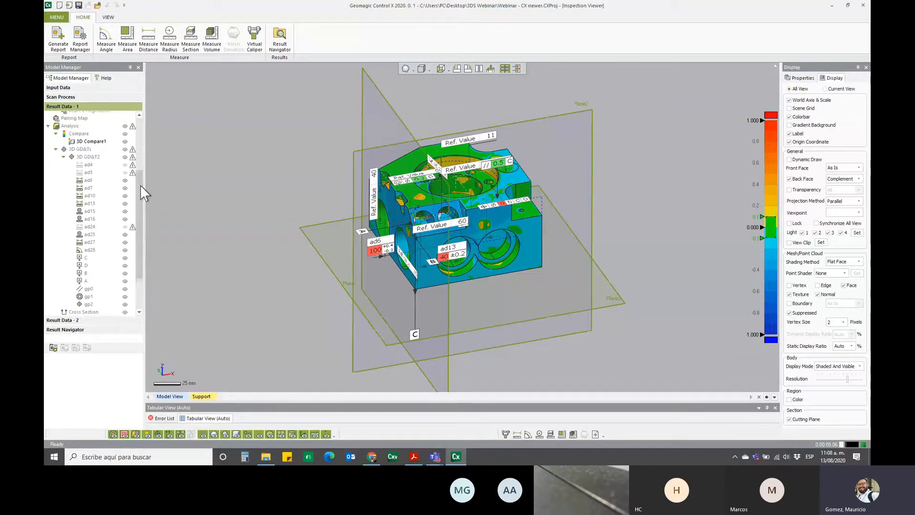
{"action": "left_click", "coordinate": [125, 176]}
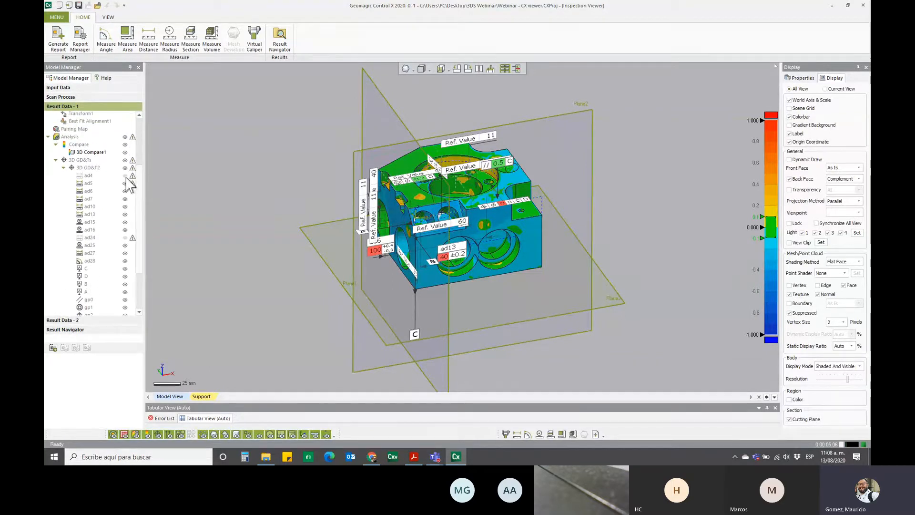
{"action": "left_click", "coordinate": [125, 184]}
{"action": "left_click", "coordinate": [125, 214]}
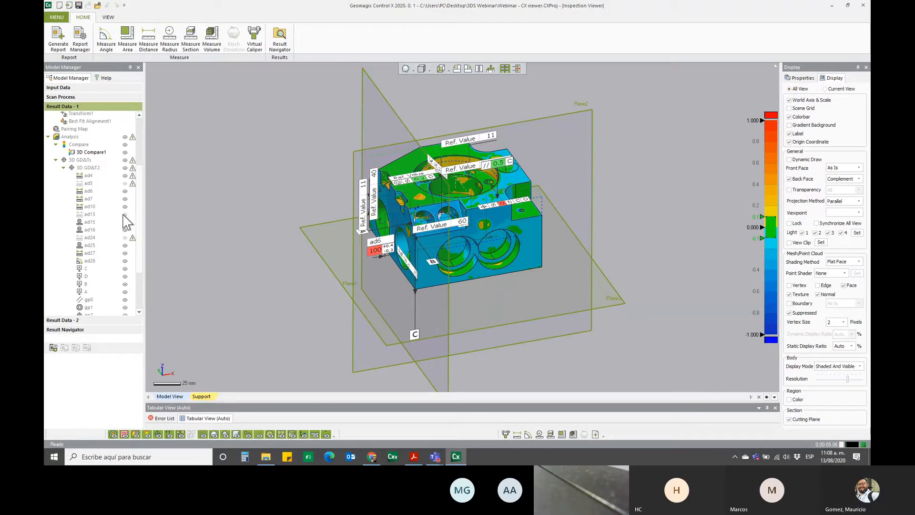
{"action": "scroll", "coordinate": [140, 251], "scroll_direction": "up", "scroll_amount": 1}
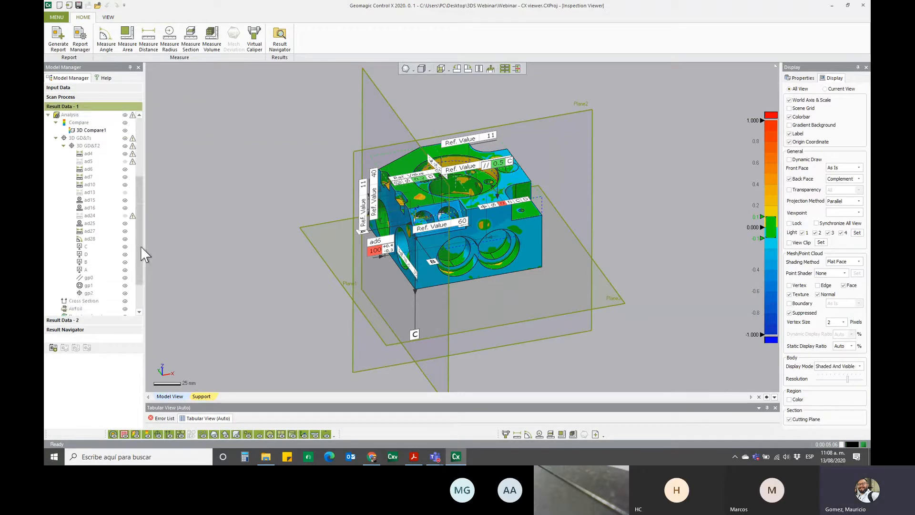
Step: Hide the whole 3D GD&T2 annotation group on the part
{"action": "left_click", "coordinate": [125, 185]}
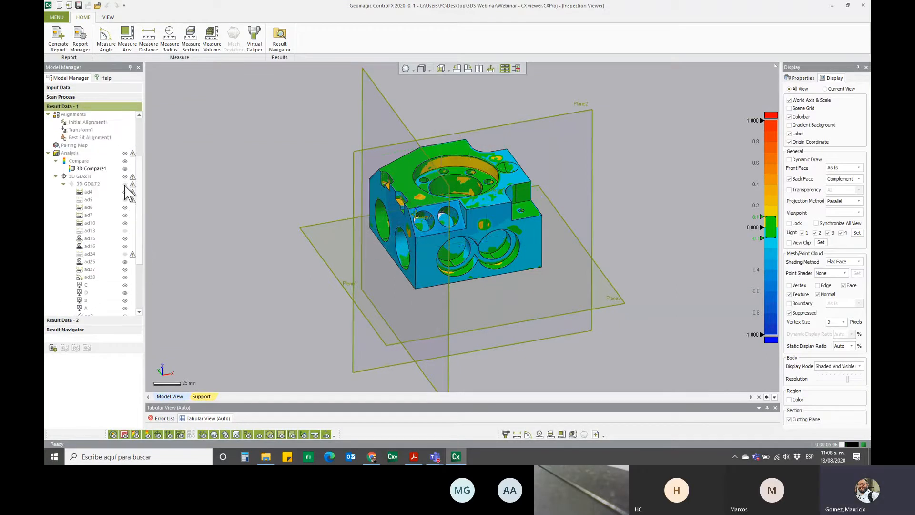
{"action": "scroll", "coordinate": [142, 210], "scroll_direction": "down", "scroll_amount": 1}
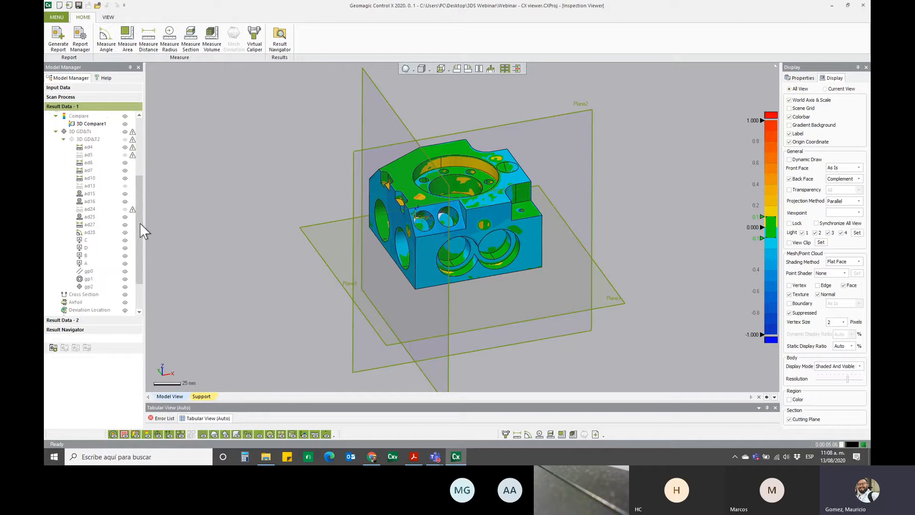
{"action": "scroll", "coordinate": [141, 203], "scroll_direction": "up", "scroll_amount": 3}
{"action": "left_click_drag", "start_coordinate": [143, 162], "coordinate": [145, 149]}
Step: Examine the 3D Compare1 deviation colours on all sides of the part, including the pockets, slots and bores
{"action": "right_click_drag", "start_coordinate": [266, 280], "coordinate": [331, 286]}
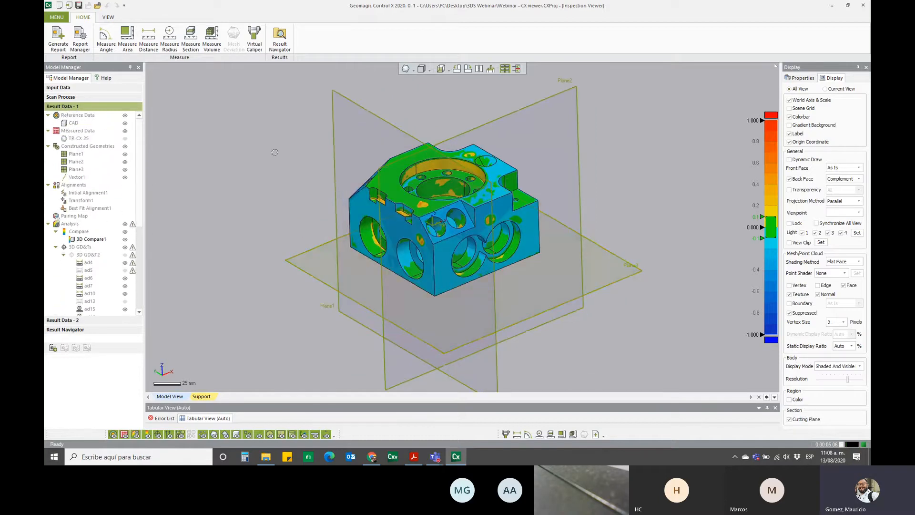
{"action": "right_click_drag", "start_coordinate": [331, 182], "coordinate": [462, 280]}
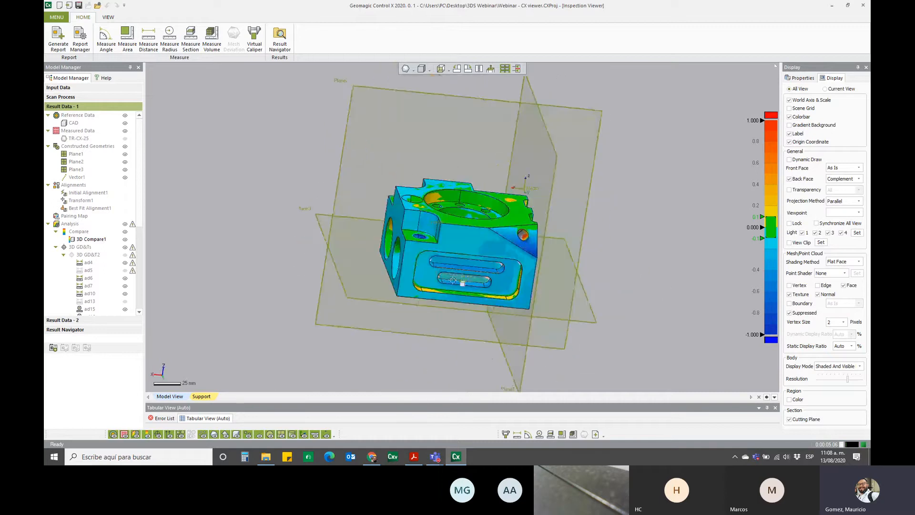
{"action": "right_click_drag", "start_coordinate": [386, 253], "coordinate": [430, 225]}
{"action": "scroll", "coordinate": [487, 267], "scroll_direction": "up", "scroll_amount": 5}
{"action": "scroll", "coordinate": [425, 260], "scroll_direction": "down", "scroll_amount": 2}
{"action": "right_click_drag", "start_coordinate": [336, 242], "coordinate": [428, 262]}
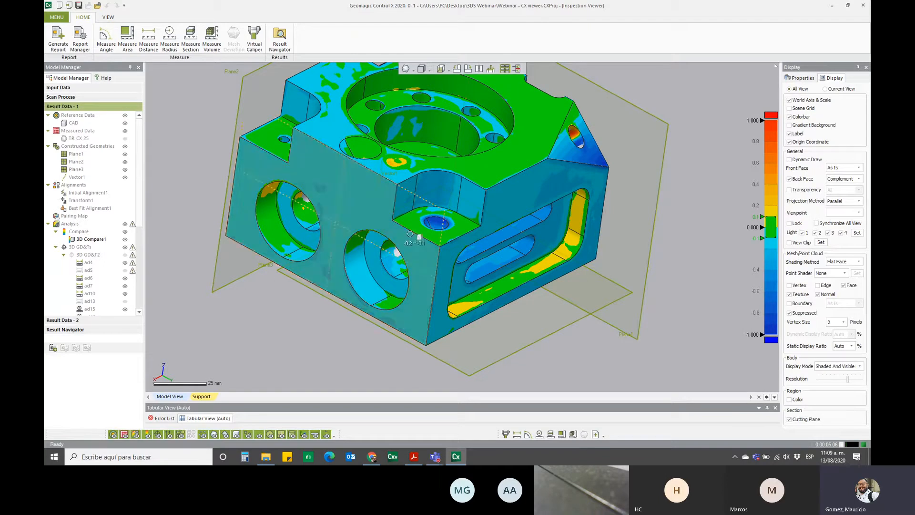
{"action": "scroll", "coordinate": [355, 209], "scroll_direction": "down", "scroll_amount": 2}
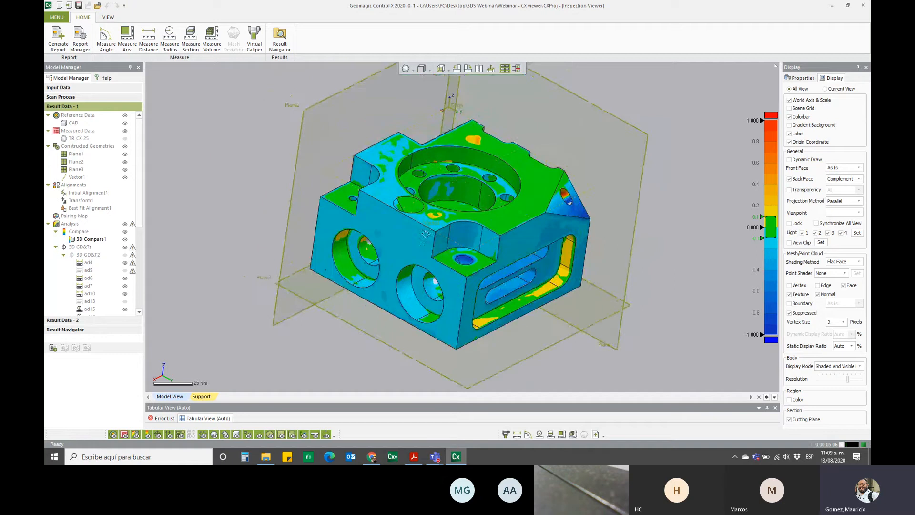
{"action": "right_click_drag", "start_coordinate": [425, 234], "coordinate": [480, 264]}
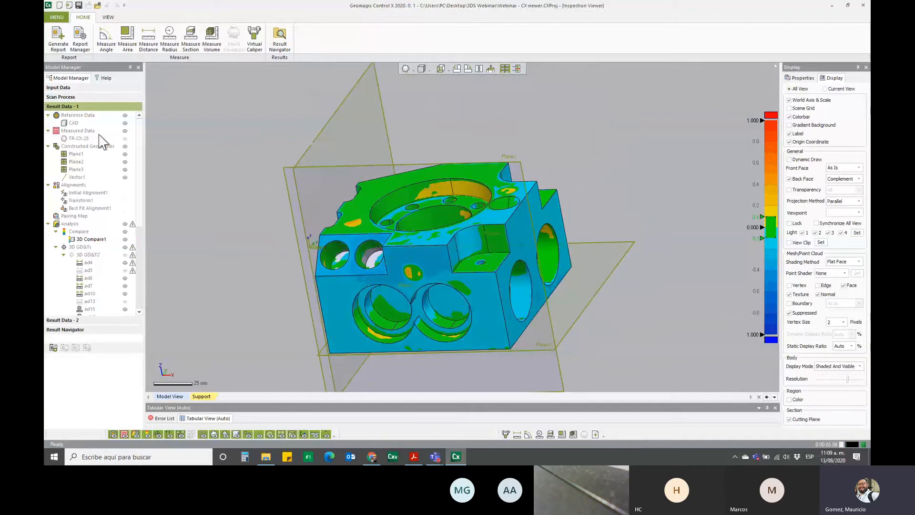
Step: Hide the constructed geometries so only the part with its colour deviation map is displayed
{"action": "left_click", "coordinate": [125, 146]}
{"action": "mouse_move", "coordinate": [266, 233]}
{"action": "right_mouse_down"}
{"action": "mouse_move", "coordinate": [472, 277]}
{"action": "mouse_move", "coordinate": [248, 222]}
{"action": "mouse_move", "coordinate": [251, 232]}
{"action": "right_mouse_up"}
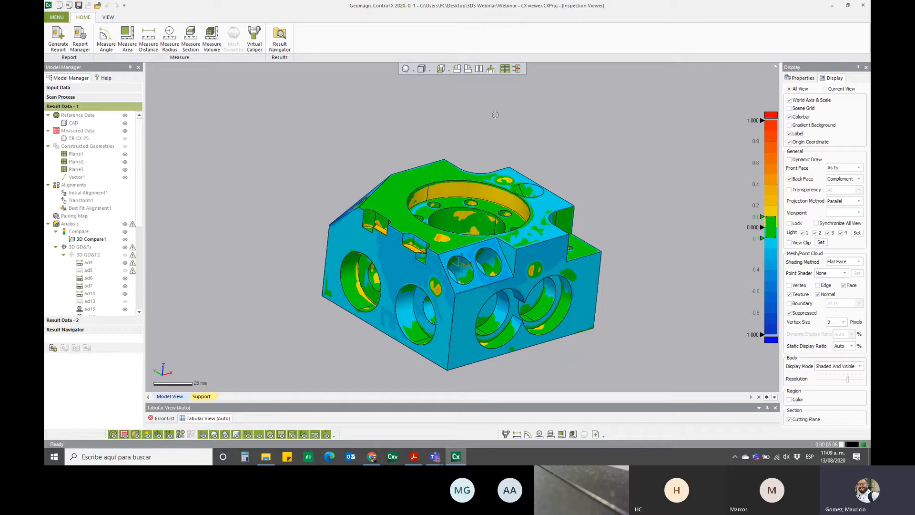
Step: Start a report for Result Data - 1 and remove Initial Alignment1, Transform1 and Best Fit Alignment1 from its selected entities
{"action": "left_click", "coordinate": [62, 39]}
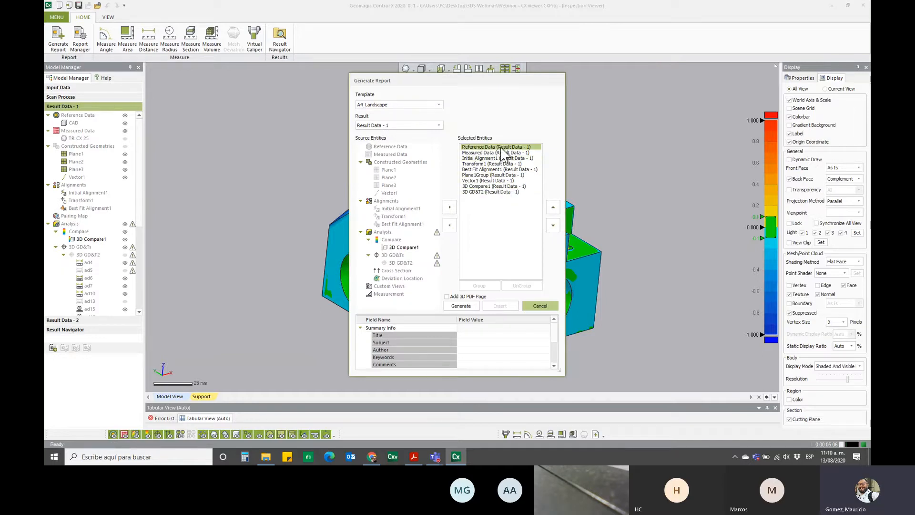
{"action": "left_click", "coordinate": [531, 158]}
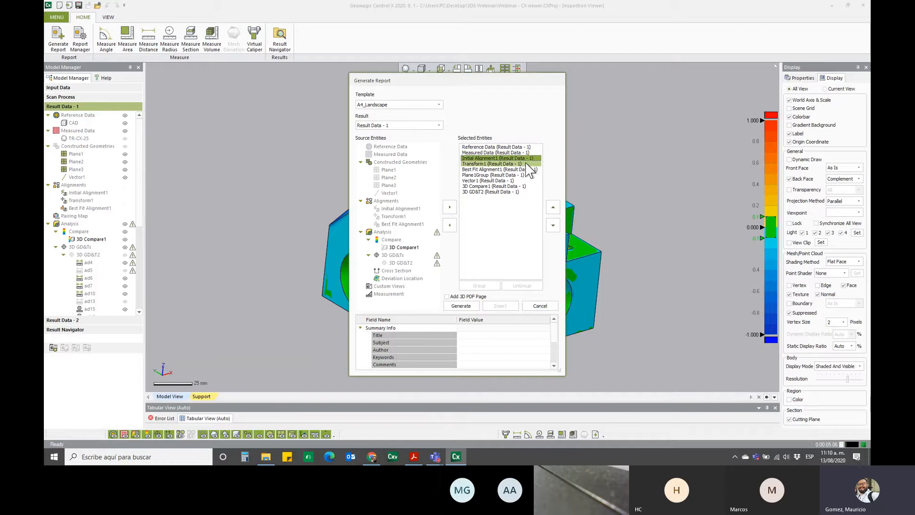
{"action": "left_click", "coordinate": [527, 164], "text": "ctrl"}
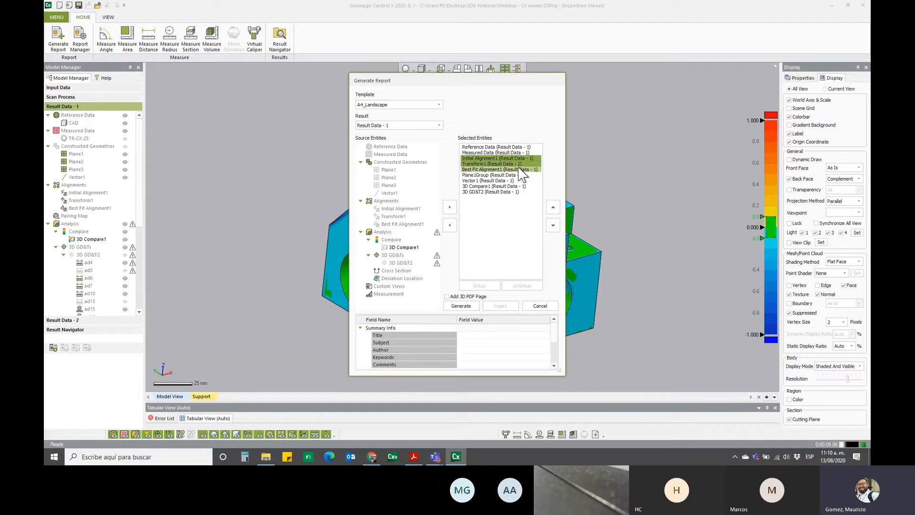
{"action": "left_click", "coordinate": [520, 169], "text": "ctrl"}
{"action": "left_click", "coordinate": [451, 226]}
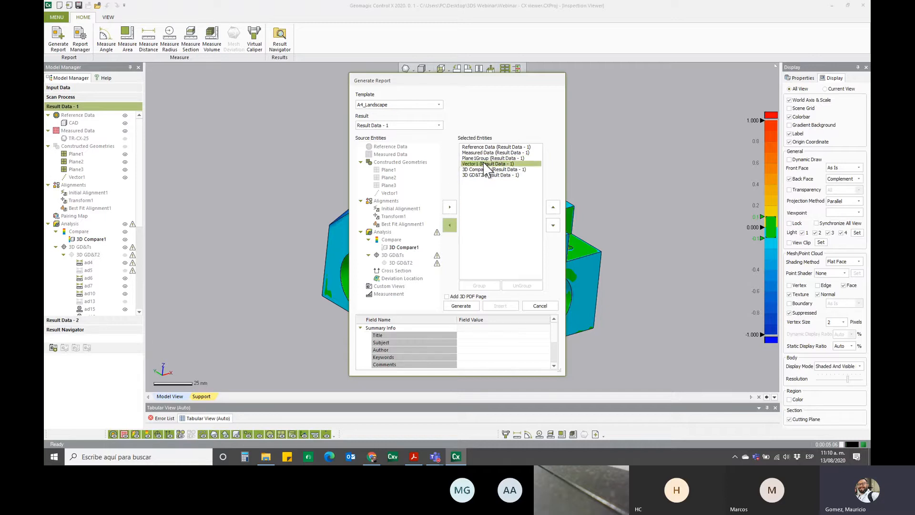
Step: Remove Plane1Group and Vector1 from the report's selected entities
{"action": "left_click", "coordinate": [485, 165]}
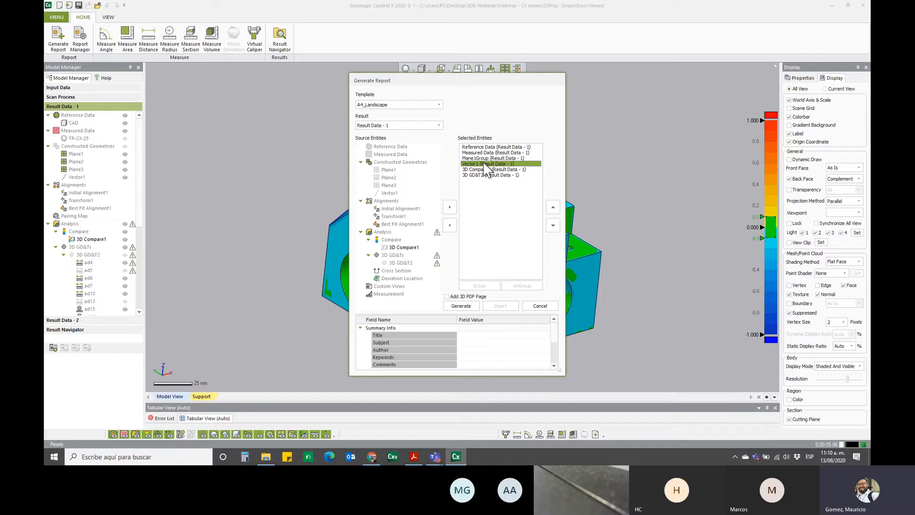
{"action": "left_click", "coordinate": [485, 159], "text": "ctrl"}
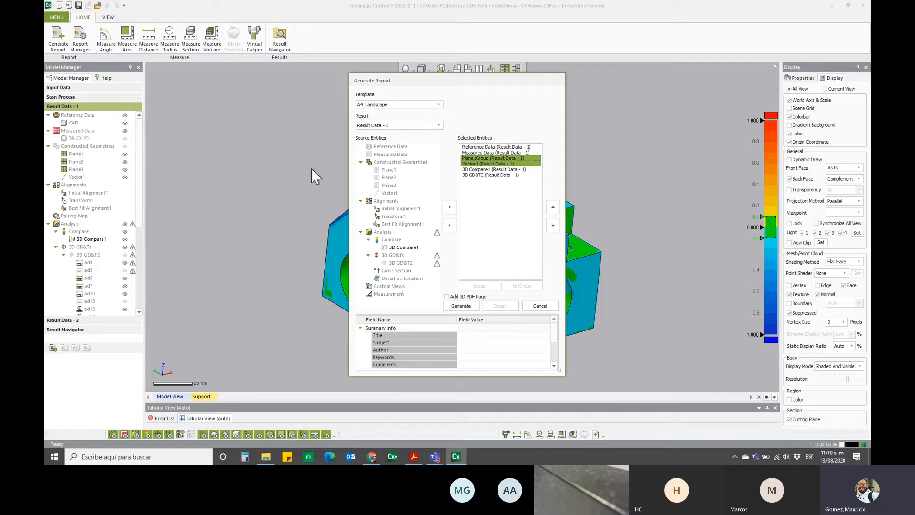
{"action": "left_click", "coordinate": [450, 226]}
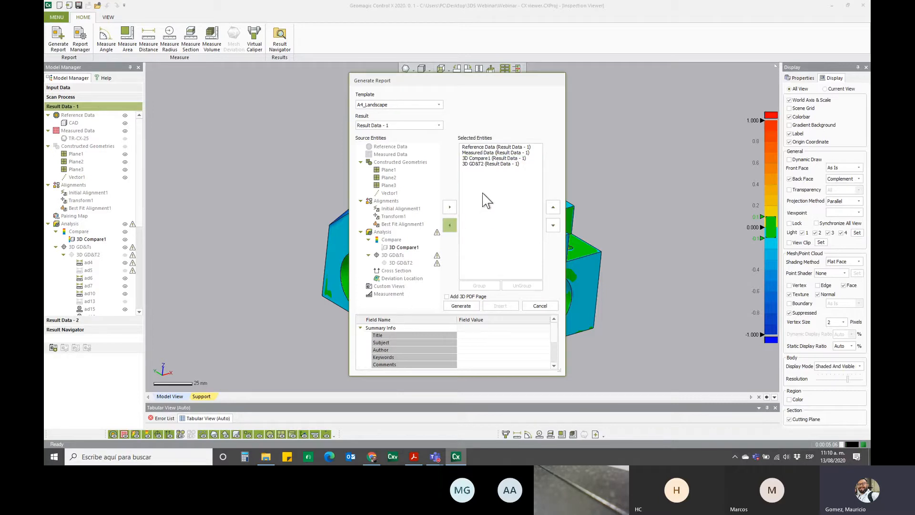
Step: Fill in the report title as "Reporte Dimensional" and the author's full name, and generate the report
{"action": "left_click", "coordinate": [484, 160]}
{"action": "left_click", "coordinate": [491, 164]}
{"action": "scroll", "coordinate": [555, 338], "scroll_direction": "down", "scroll_amount": 1}
{"action": "left_click", "coordinate": [495, 331]}
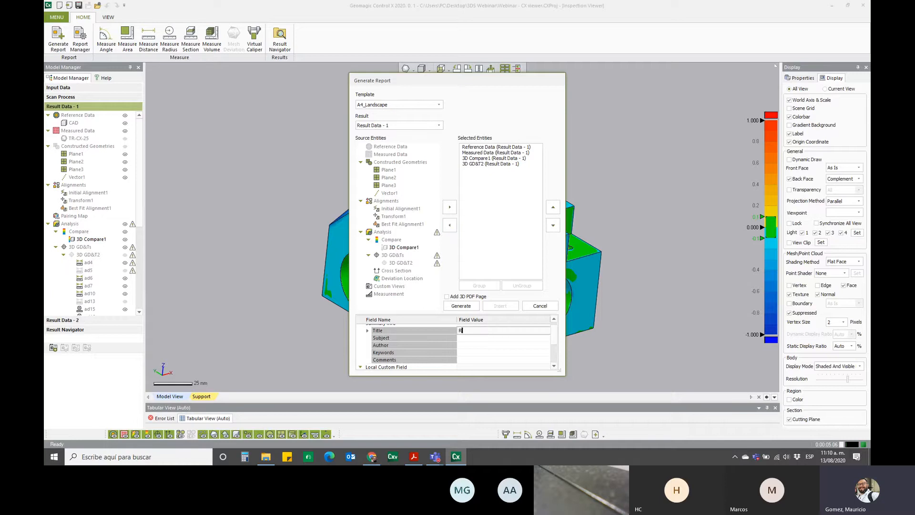
{"action": "type", "text": "Reporte Dimensional"}
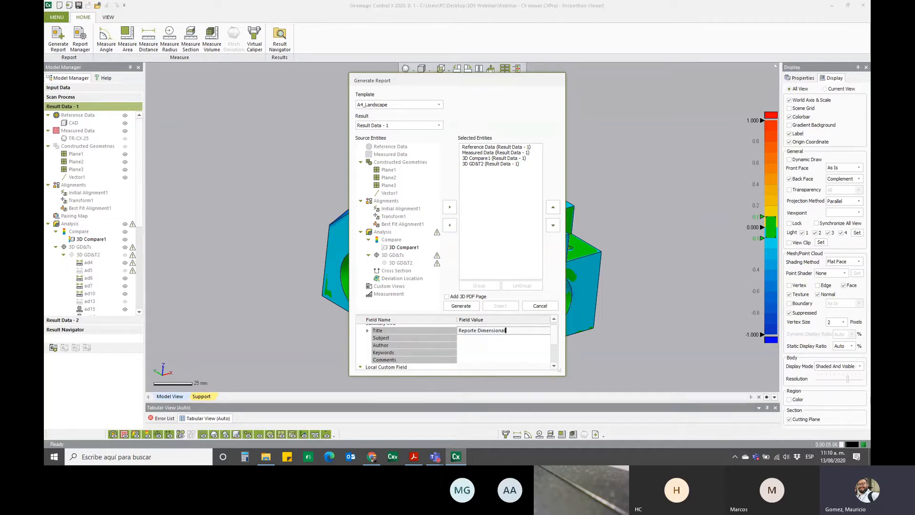
{"action": "left_click", "coordinate": [493, 344]}
{"action": "type", "text": "Mauricio Gómez"}
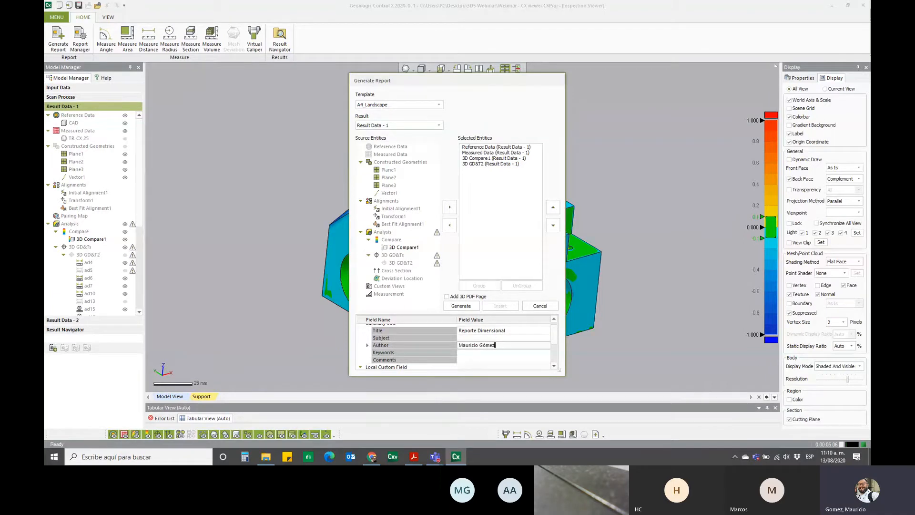
{"action": "scroll", "coordinate": [509, 354], "scroll_direction": "down", "scroll_amount": 2}
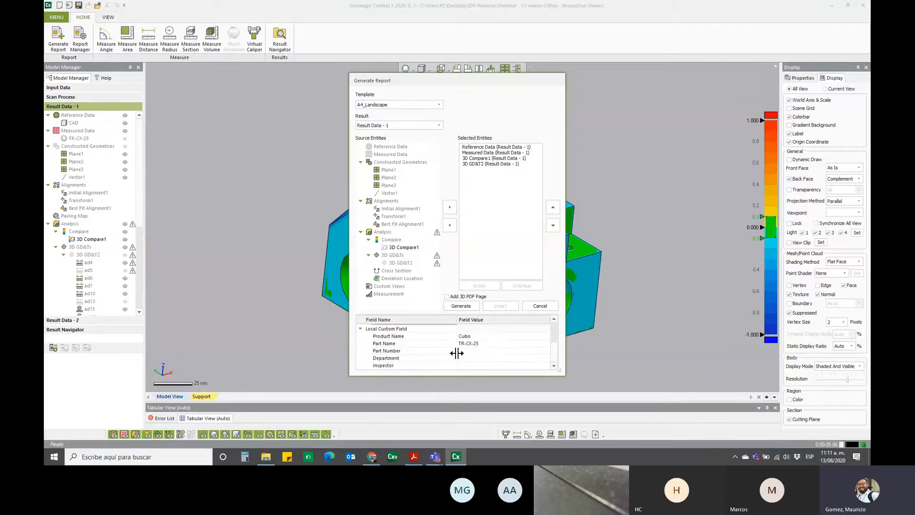
{"action": "left_click", "coordinate": [461, 306]}
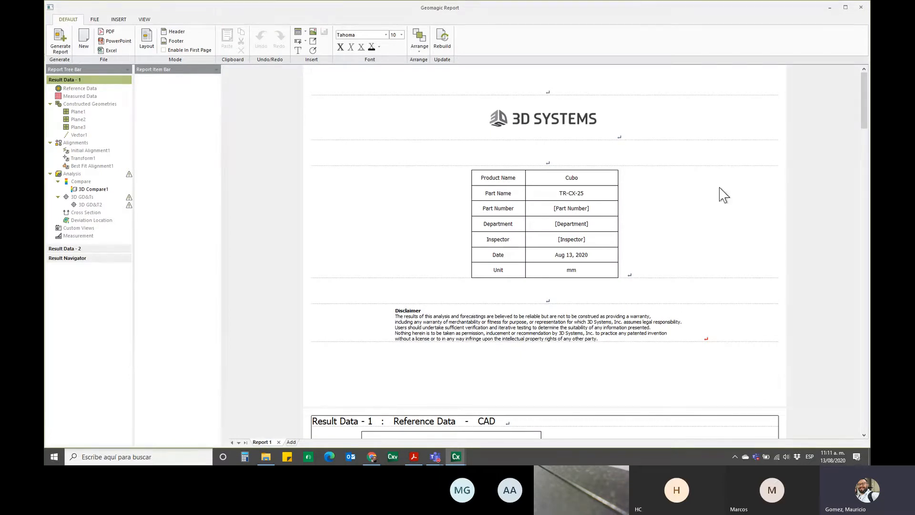
Step: Examine the report's reference data, measured data, 3D Compare1 and 3D GD&T2 pages, and return to the 3D Compare1 page
{"action": "left_click_drag", "start_coordinate": [863, 108], "coordinate": [867, 161]}
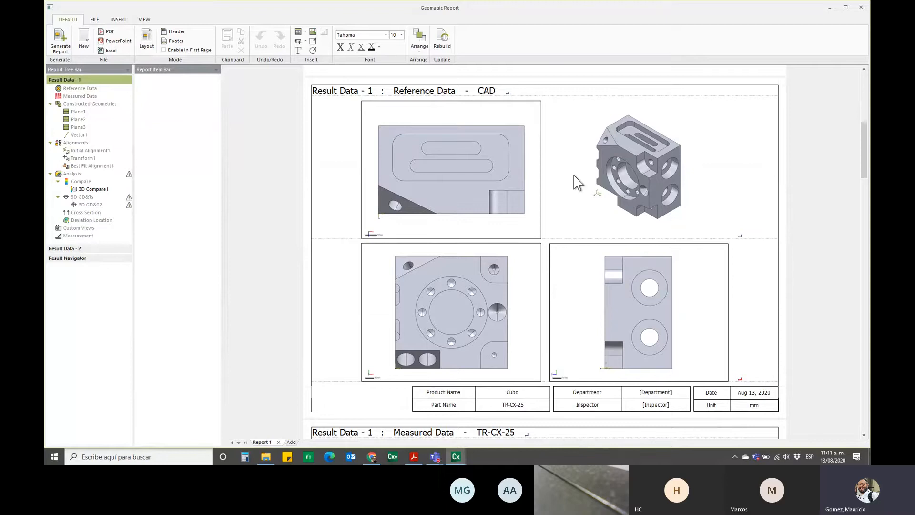
{"action": "left_click_drag", "start_coordinate": [865, 159], "coordinate": [867, 200]}
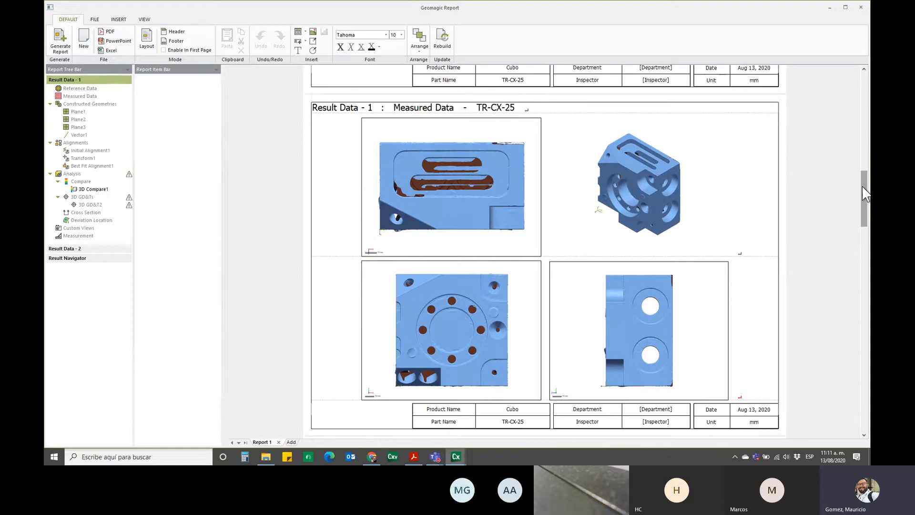
{"action": "left_click_drag", "start_coordinate": [866, 193], "coordinate": [864, 253]}
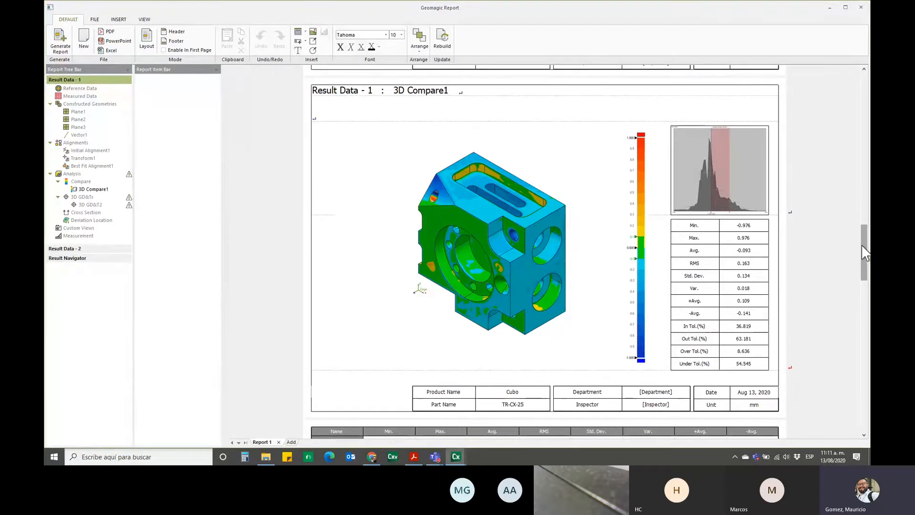
{"action": "scroll", "coordinate": [863, 247], "scroll_direction": "down", "scroll_amount": 1}
{"action": "left_click_drag", "start_coordinate": [864, 248], "coordinate": [863, 357]}
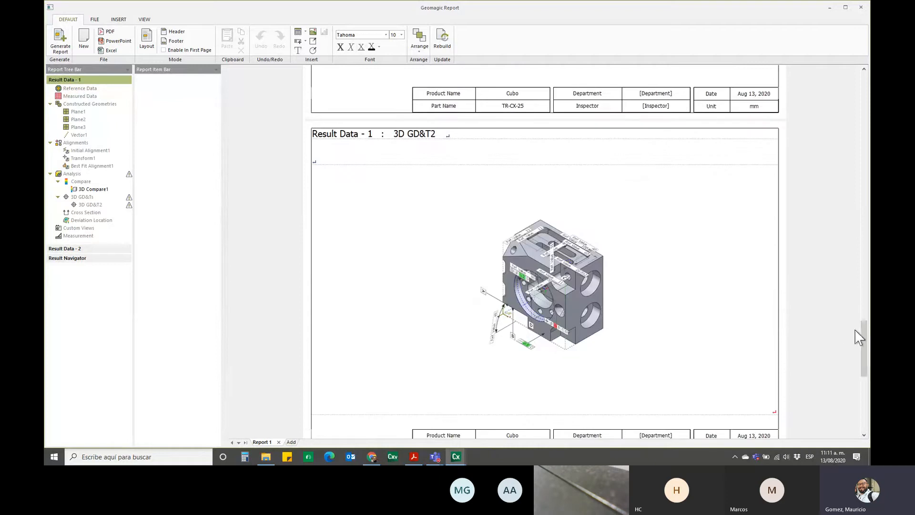
{"action": "scroll", "coordinate": [865, 345], "scroll_direction": "down", "scroll_amount": 3}
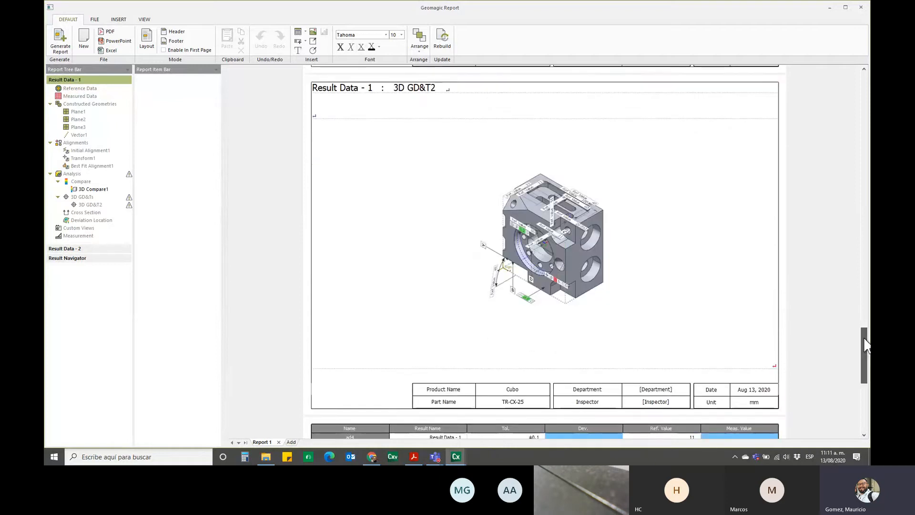
{"action": "left_click_drag", "start_coordinate": [865, 344], "coordinate": [823, 229]}
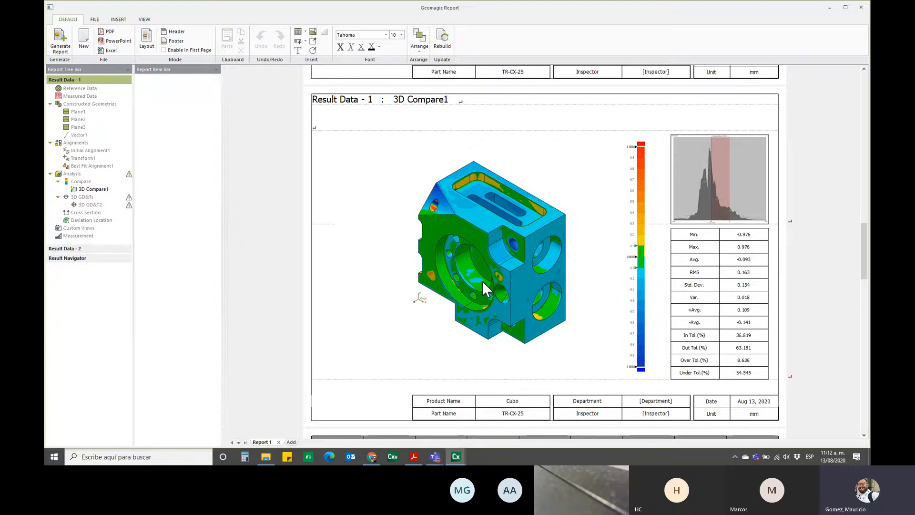
Step: Switch to Geomagic Control X and apply the saved viewpoint of 3D Compare1 to the model
{"action": "left_click", "coordinate": [456, 457]}
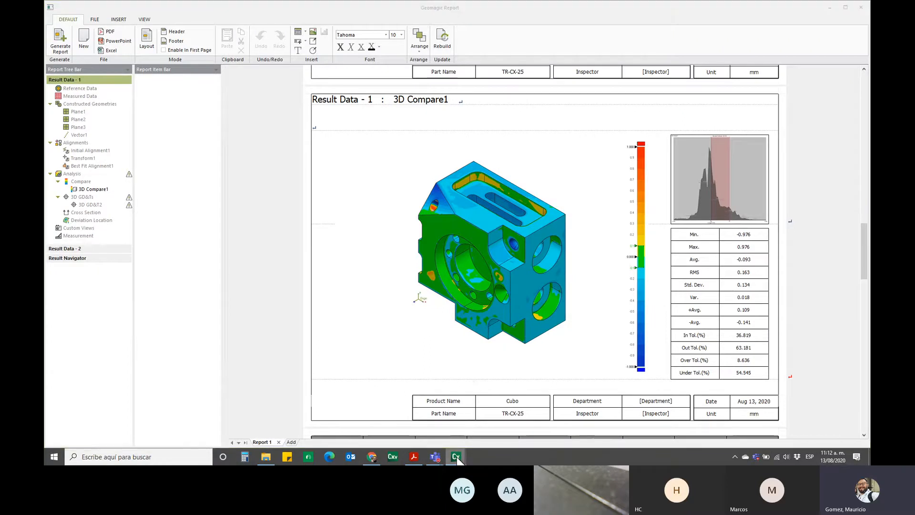
{"action": "mouse_move", "coordinate": [426, 416]}
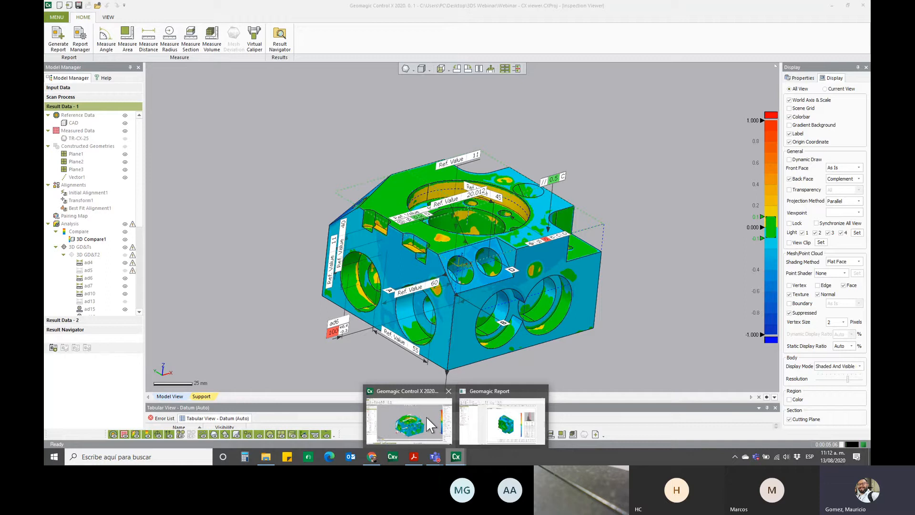
{"action": "left_click", "coordinate": [426, 416]}
{"action": "left_click", "coordinate": [452, 455]}
{"action": "mouse_move", "coordinate": [495, 417]}
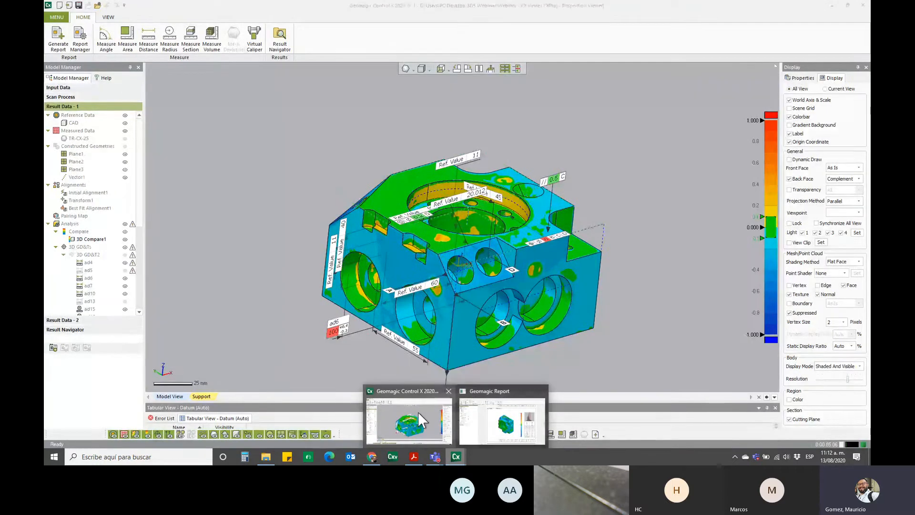
{"action": "left_click", "coordinate": [418, 411]}
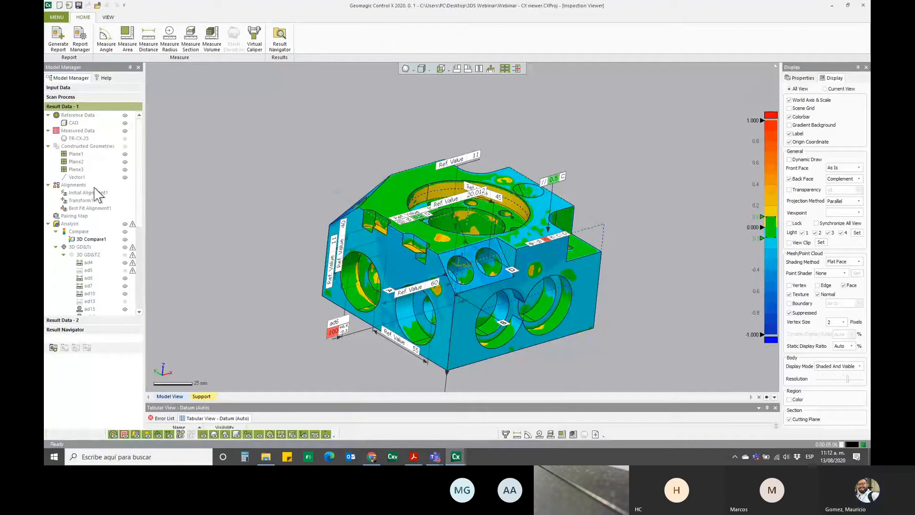
{"action": "key", "text": "ctrl"}
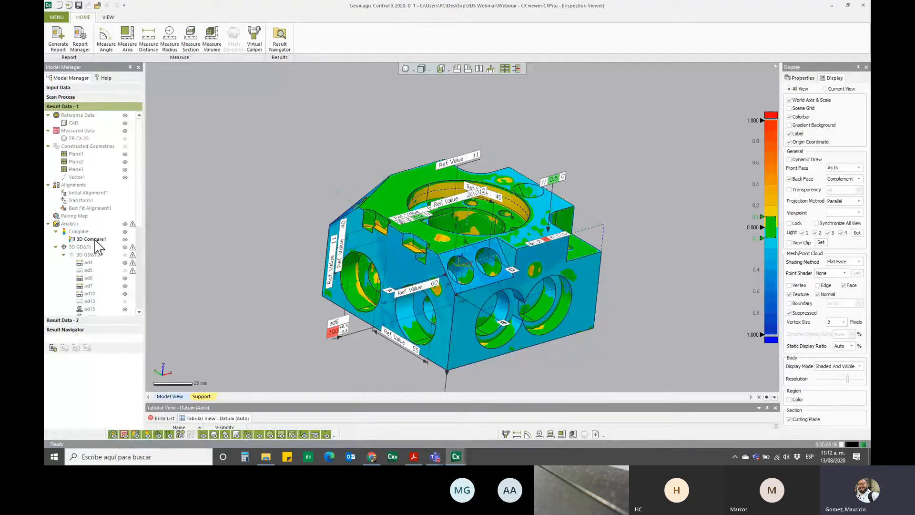
{"action": "left_click", "coordinate": [95, 240]}
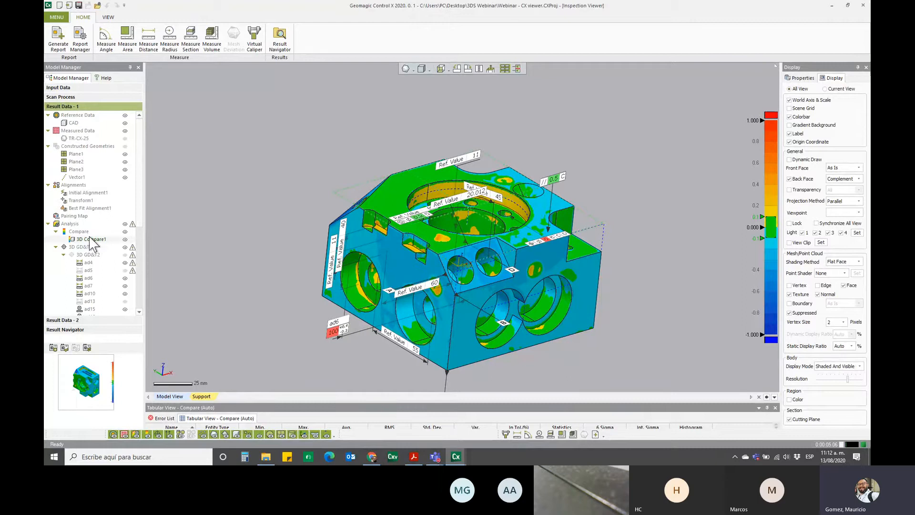
{"action": "left_click", "coordinate": [64, 347]}
Step: Orient the part to show the large round bore and side holes, and reassign the 3D Compare1 viewpoint from that view
{"action": "right_click_drag", "start_coordinate": [422, 279], "coordinate": [449, 293]}
{"action": "scroll", "coordinate": [455, 289], "scroll_direction": "up", "scroll_amount": 2}
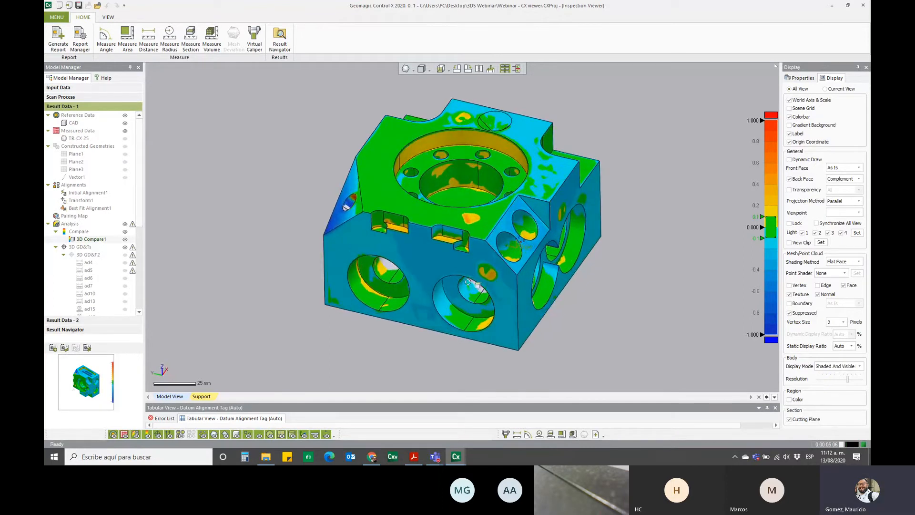
{"action": "left_click", "coordinate": [88, 349]}
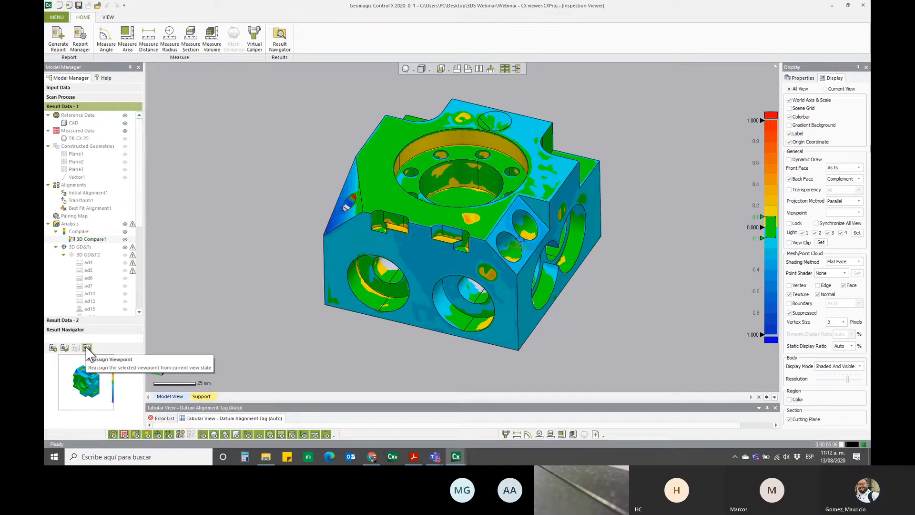
{"action": "left_click", "coordinate": [87, 349]}
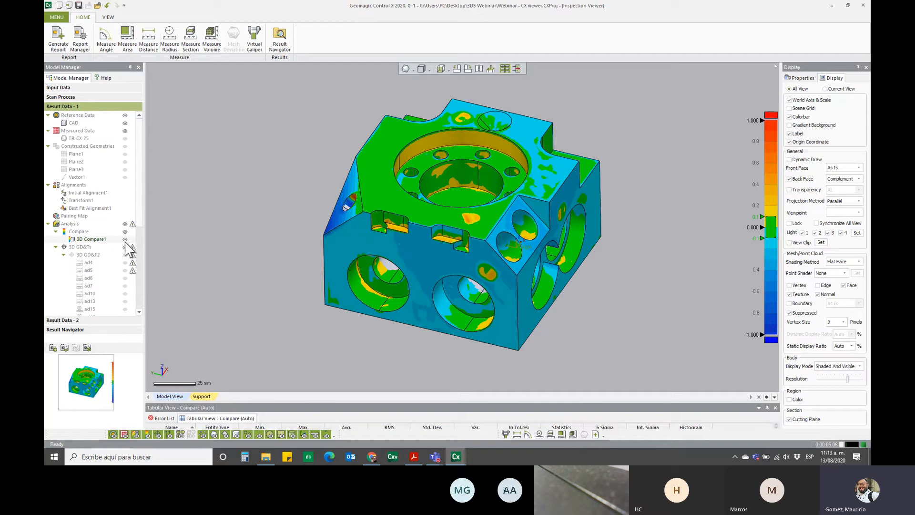
Step: Switch to Geomagic Report and rebuild the report with the reassigned 3D Compare1 viewpoint
{"action": "mouse_move", "coordinate": [454, 458]}
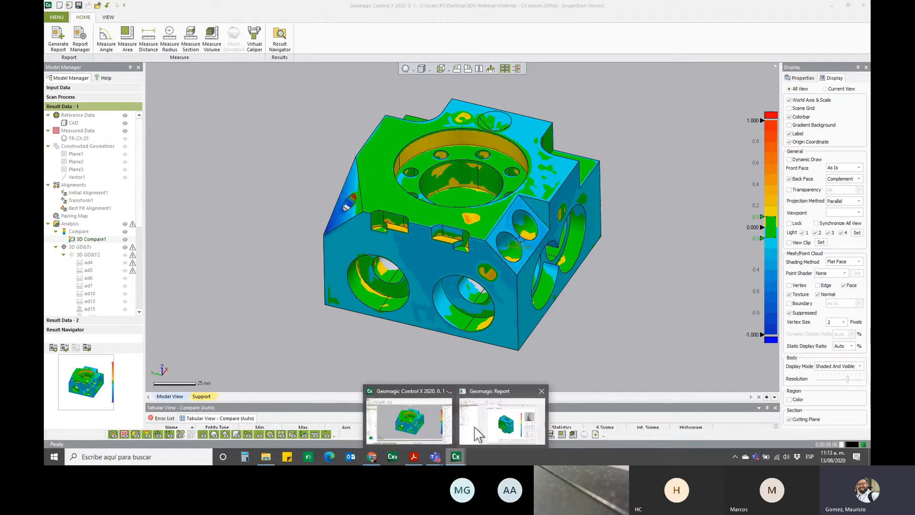
{"action": "left_click", "coordinate": [499, 414]}
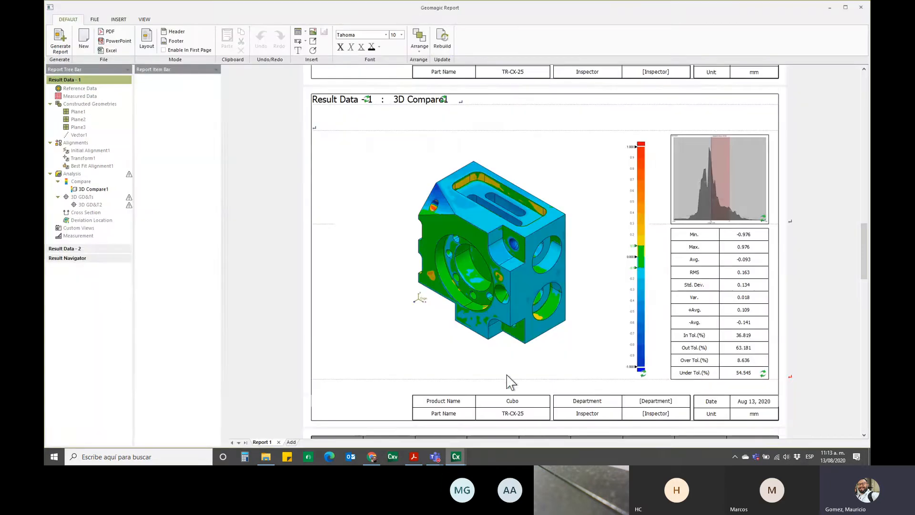
{"action": "left_click", "coordinate": [445, 36]}
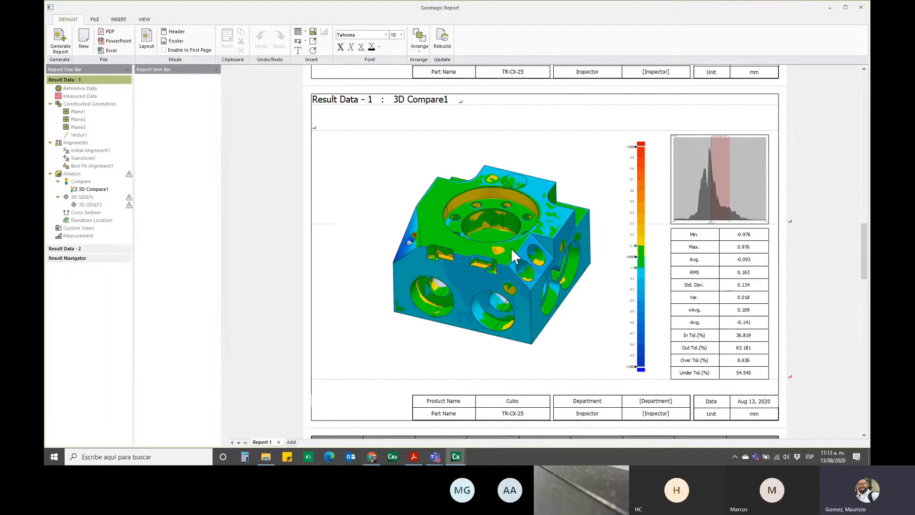
Step: Check the report's 3D GD&T2 page, switch to Geomagic Control X and apply the saved viewpoint of 3D GD&T2
{"action": "scroll", "coordinate": [603, 310], "scroll_direction": "down", "scroll_amount": 15}
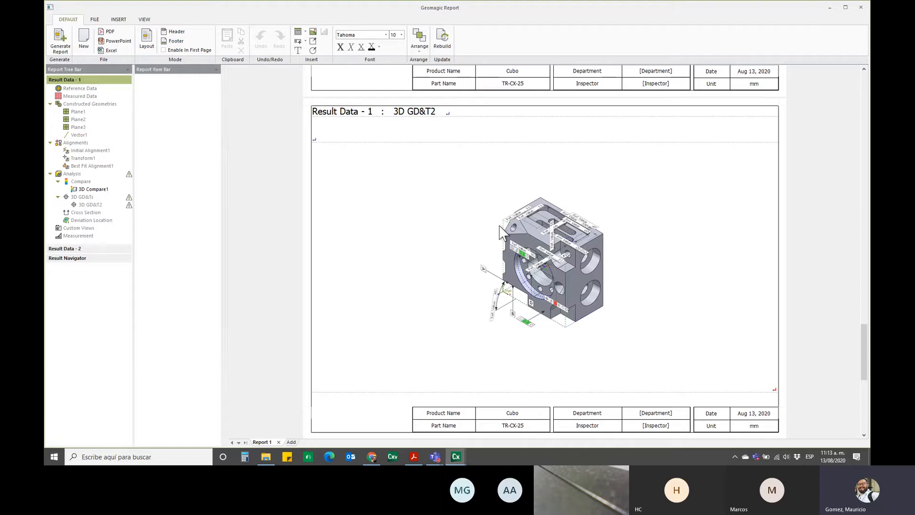
{"action": "mouse_move", "coordinate": [456, 457]}
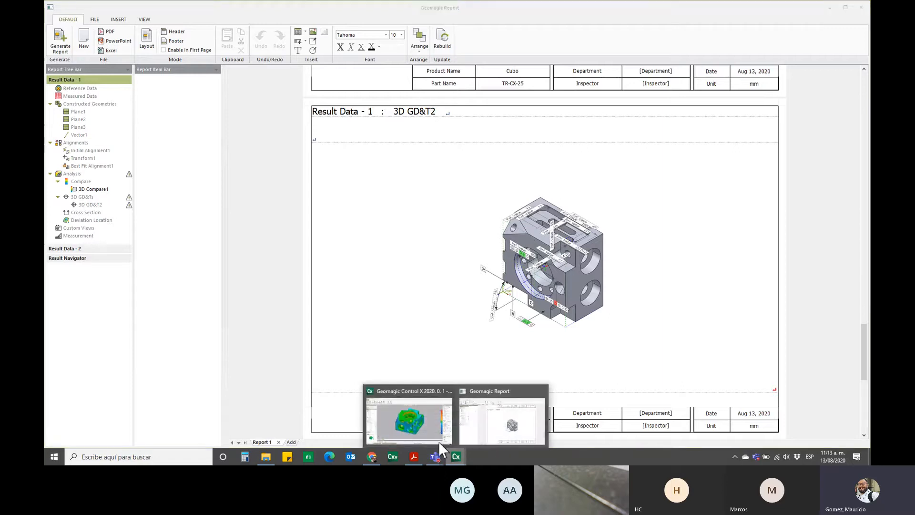
{"action": "left_click", "coordinate": [413, 422]}
{"action": "left_click", "coordinate": [91, 255]}
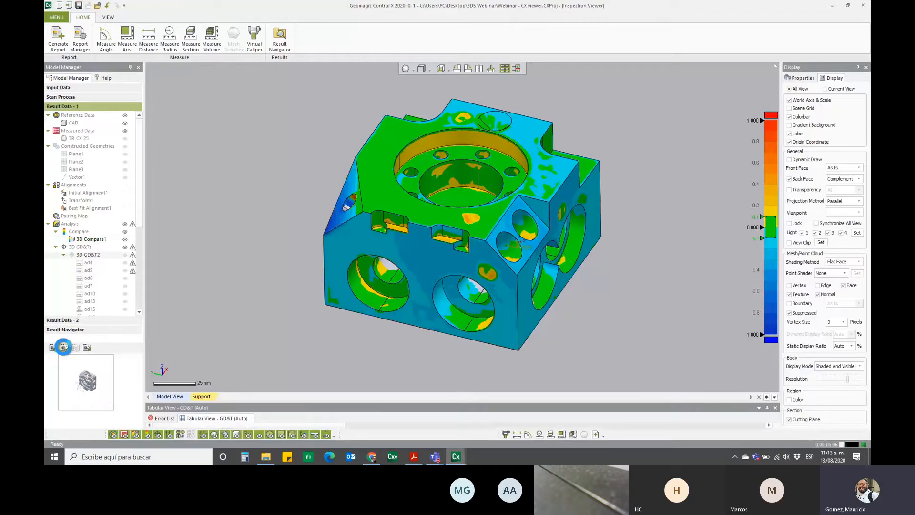
Step: Orient the part and move the 11, 20.012, 80, 40 and 100 reference dimensions and the position tolerance callout off the model
{"action": "right_click_drag", "start_coordinate": [444, 122], "coordinate": [434, 240]}
{"action": "scroll", "coordinate": [435, 239], "scroll_direction": "up", "scroll_amount": 3}
{"action": "left_click_drag", "start_coordinate": [437, 149], "coordinate": [425, 123]}
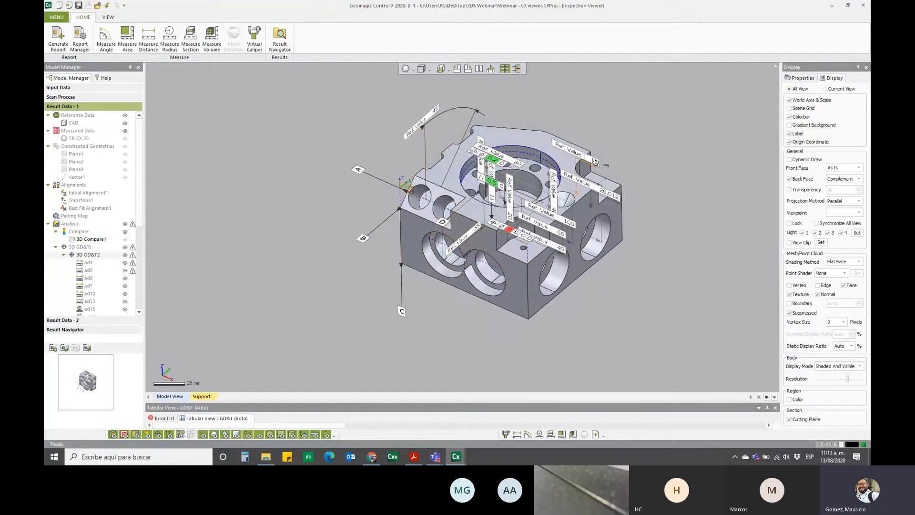
{"action": "left_click_drag", "start_coordinate": [595, 161], "coordinate": [601, 131]}
{"action": "left_click_drag", "start_coordinate": [617, 200], "coordinate": [649, 193]}
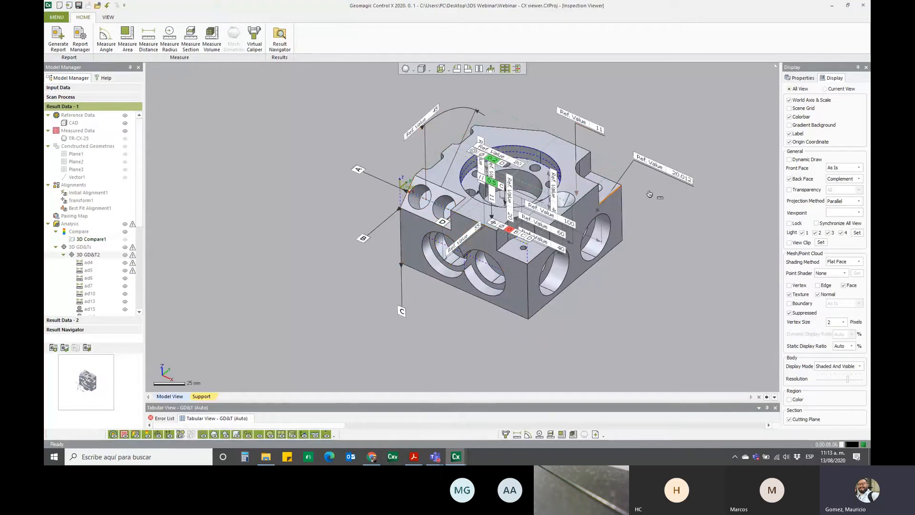
{"action": "left_click_drag", "start_coordinate": [498, 158], "coordinate": [523, 101]}
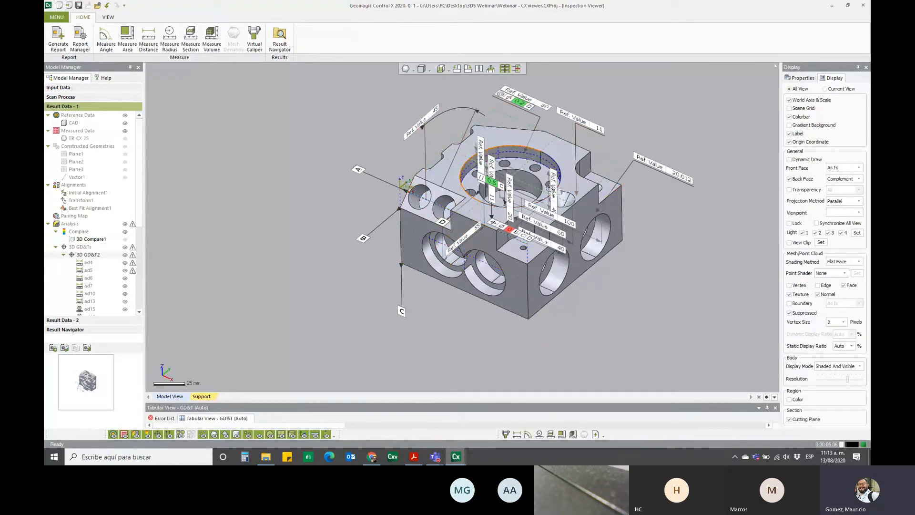
{"action": "left_click_drag", "start_coordinate": [555, 190], "coordinate": [666, 219]}
{"action": "left_click_drag", "start_coordinate": [575, 223], "coordinate": [621, 153]}
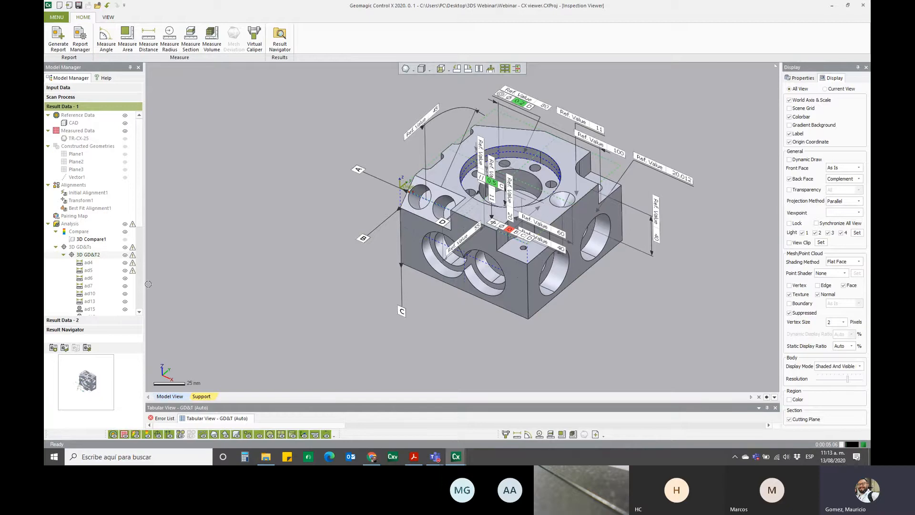
{"action": "left_click_drag", "start_coordinate": [526, 240], "coordinate": [507, 330]}
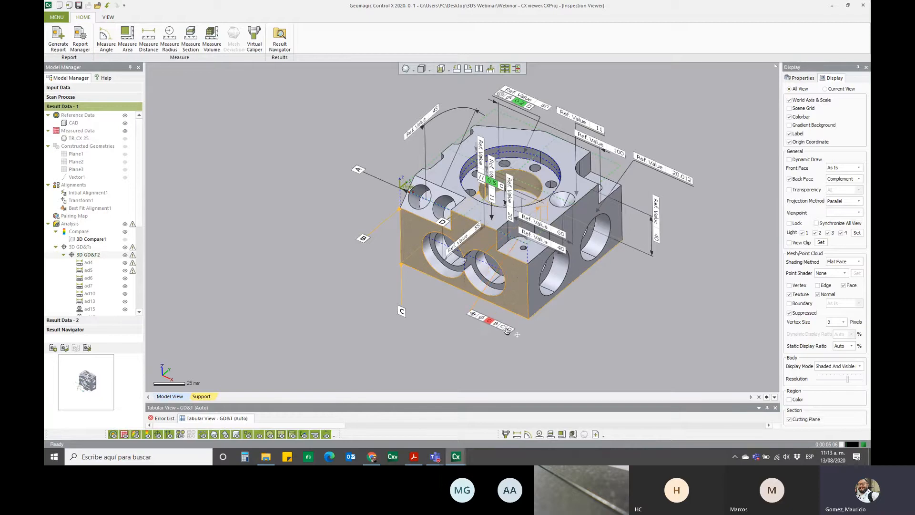
Step: Set the annotation style of the geometric tolerance gp2 to Detailed
{"action": "right_click", "coordinate": [508, 330]}
{"action": "left_click", "coordinate": [544, 332]}
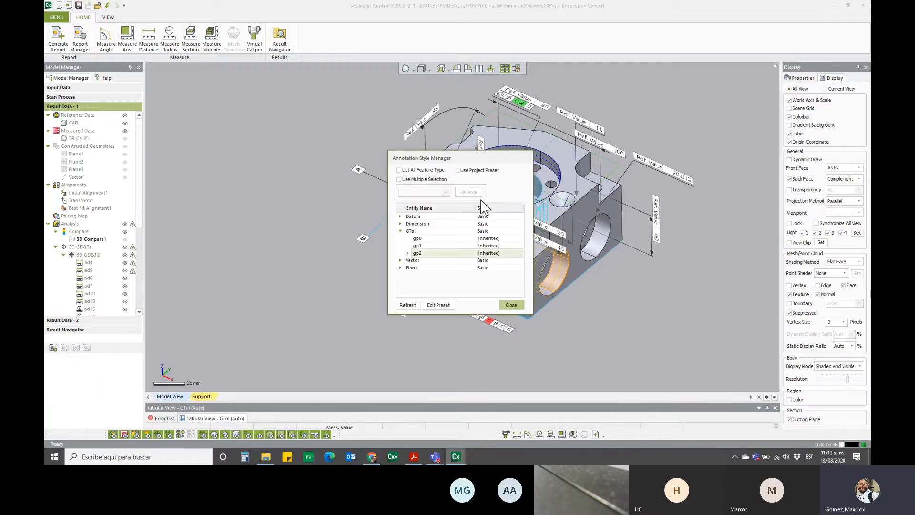
{"action": "left_click", "coordinate": [501, 253]}
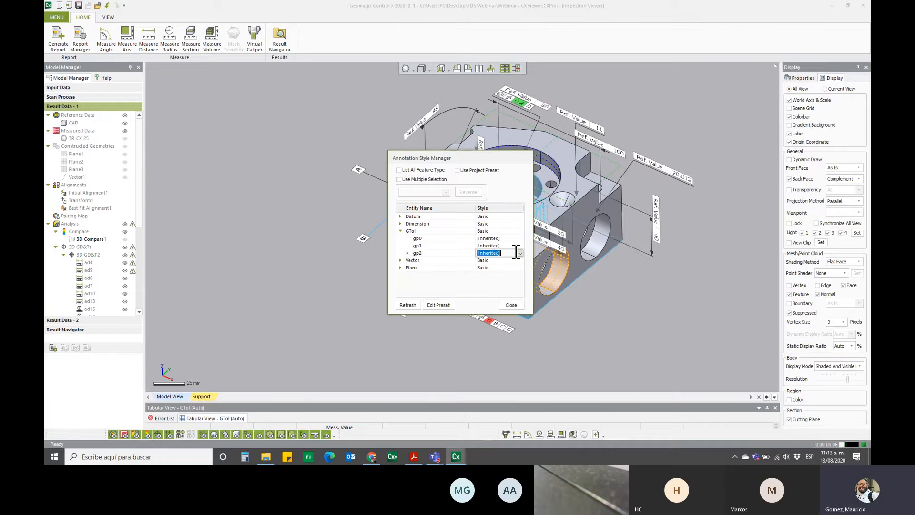
{"action": "left_click", "coordinate": [519, 252]}
{"action": "left_click", "coordinate": [498, 282]}
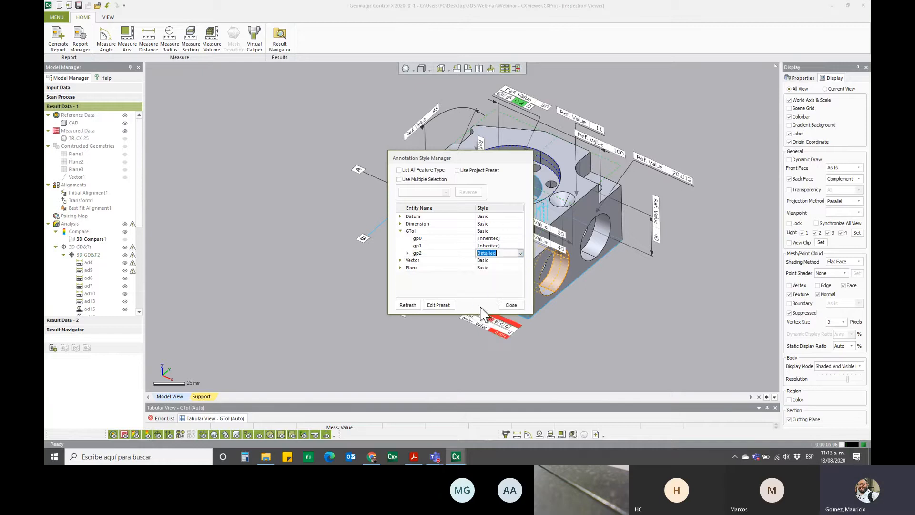
{"action": "left_click", "coordinate": [510, 304]}
Step: Move the two vertical 11 dimensions, the 0.5 parallelism callout and the 60 reference dimension clear of the part
{"action": "mouse_move", "coordinate": [409, 281]}
{"action": "right_mouse_down"}
{"action": "mouse_move", "coordinate": [419, 299]}
{"action": "mouse_move", "coordinate": [430, 286]}
{"action": "right_mouse_up"}
{"action": "mouse_move", "coordinate": [336, 225]}
{"action": "right_mouse_down", "text": "ctrl"}
{"action": "mouse_move", "coordinate": [268, 235]}
{"action": "mouse_move", "coordinate": [285, 235]}
{"action": "right_mouse_up", "text": "ctrl"}
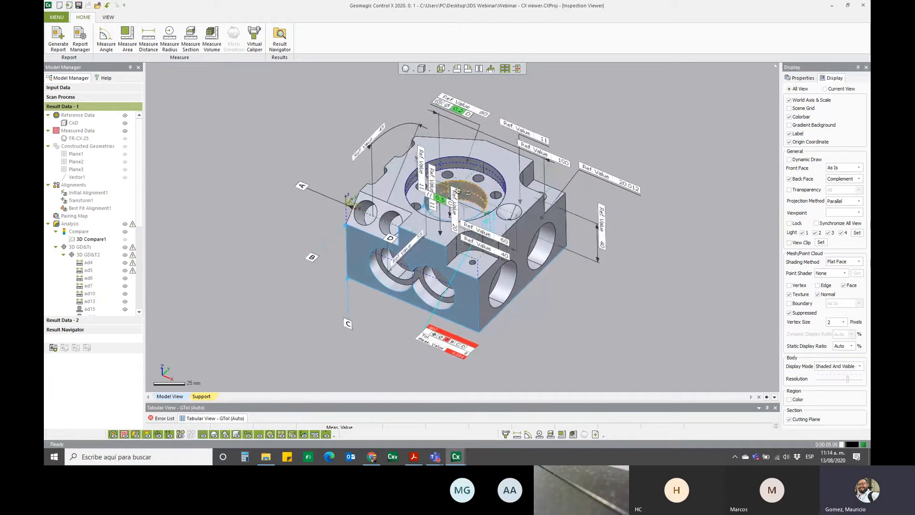
{"action": "left_click_drag", "start_coordinate": [422, 164], "coordinate": [347, 77]}
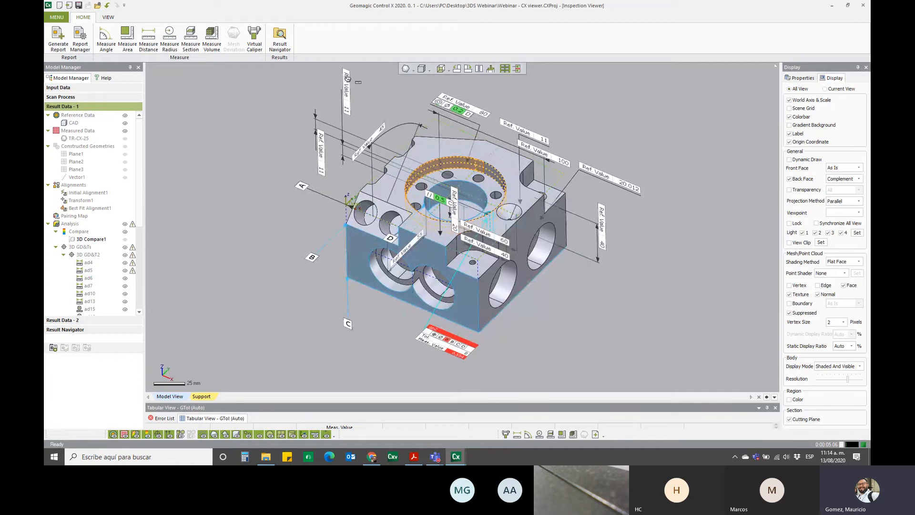
{"action": "left_click_drag", "start_coordinate": [430, 195], "coordinate": [570, 274]}
{"action": "left_click_drag", "start_coordinate": [486, 233], "coordinate": [563, 338]}
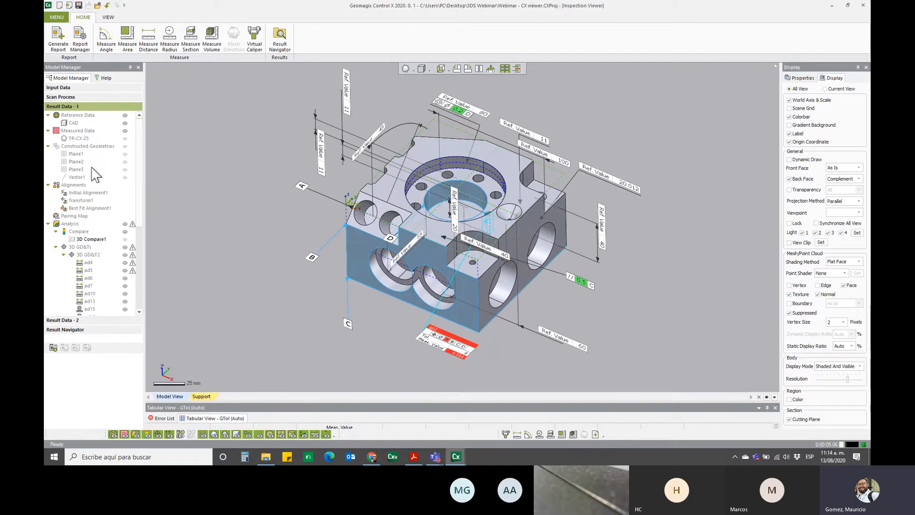
Step: Reassign the 3D GD&T2 viewpoint from the current view, then switch to Geomagic Report and rebuild the report
{"action": "left_click", "coordinate": [99, 255]}
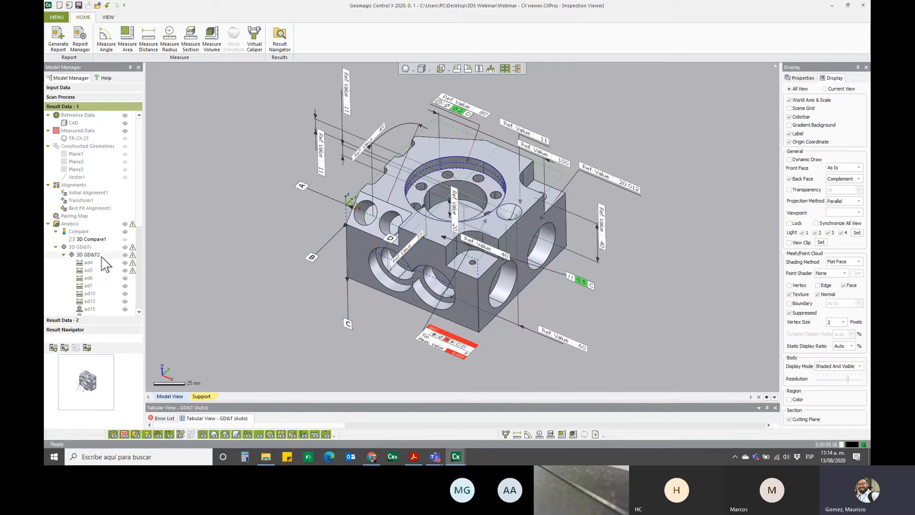
{"action": "left_click", "coordinate": [87, 348]}
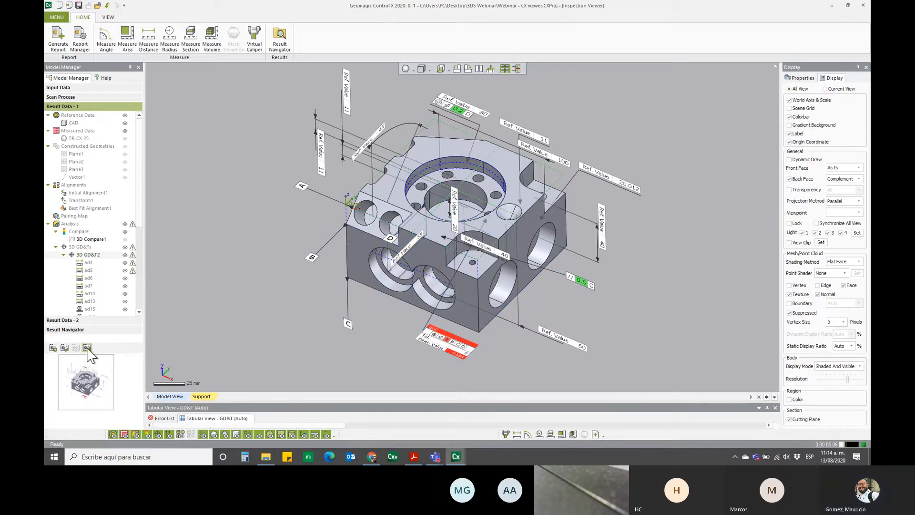
{"action": "left_click", "coordinate": [454, 453]}
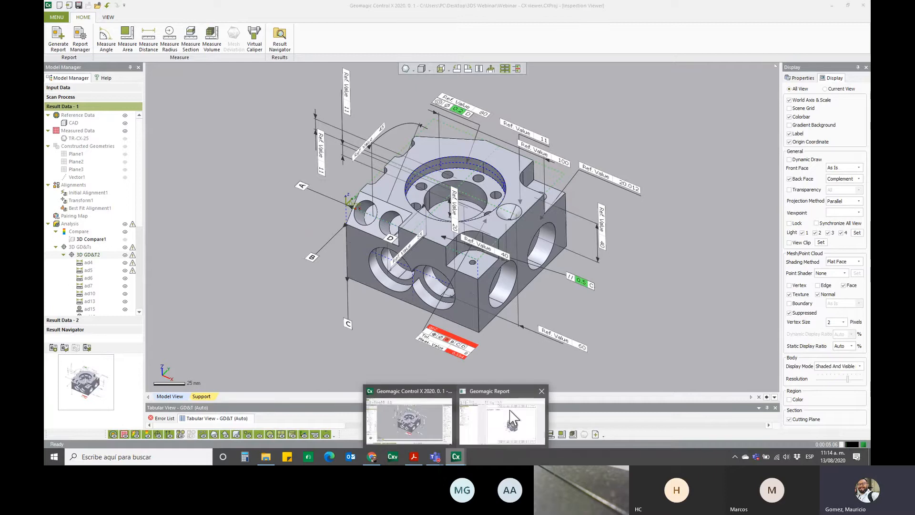
{"action": "left_click", "coordinate": [510, 419]}
{"action": "left_click", "coordinate": [448, 41]}
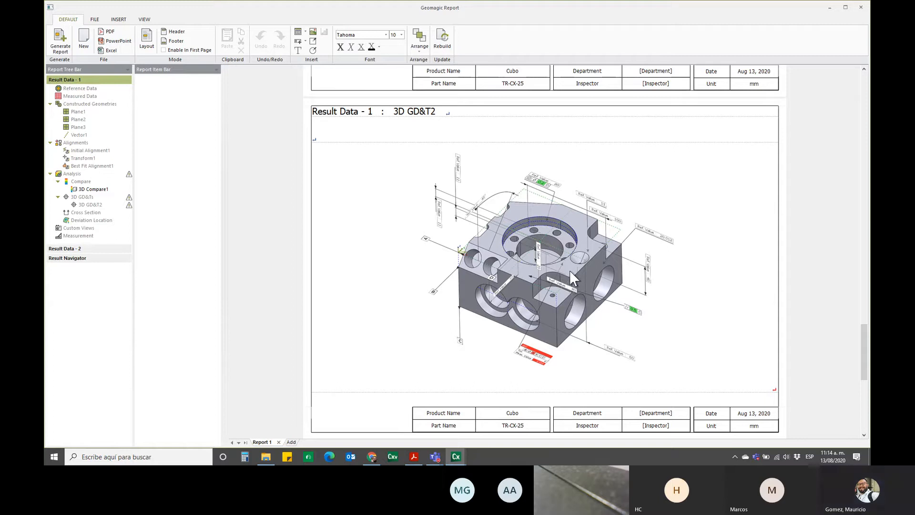
Step: Switch to Geomagic Control X and open the Result Navigator to compare Result Data - 1 and Result Data - 2
{"action": "left_click", "coordinate": [460, 458]}
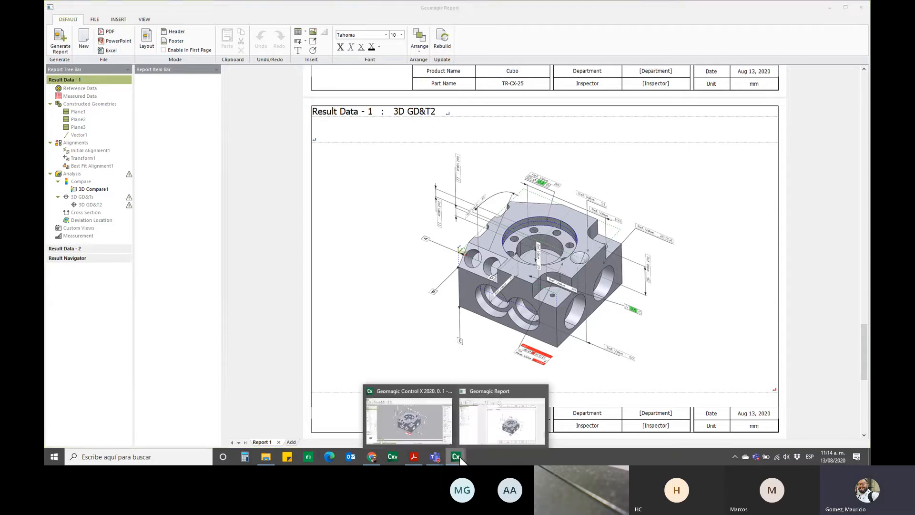
{"action": "left_click", "coordinate": [418, 416]}
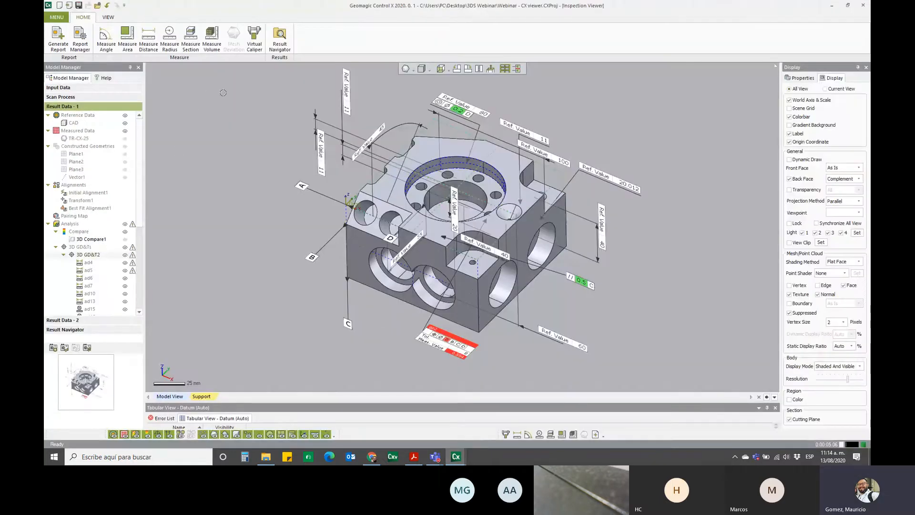
{"action": "left_click", "coordinate": [281, 35]}
{"action": "left_click", "coordinate": [85, 321]}
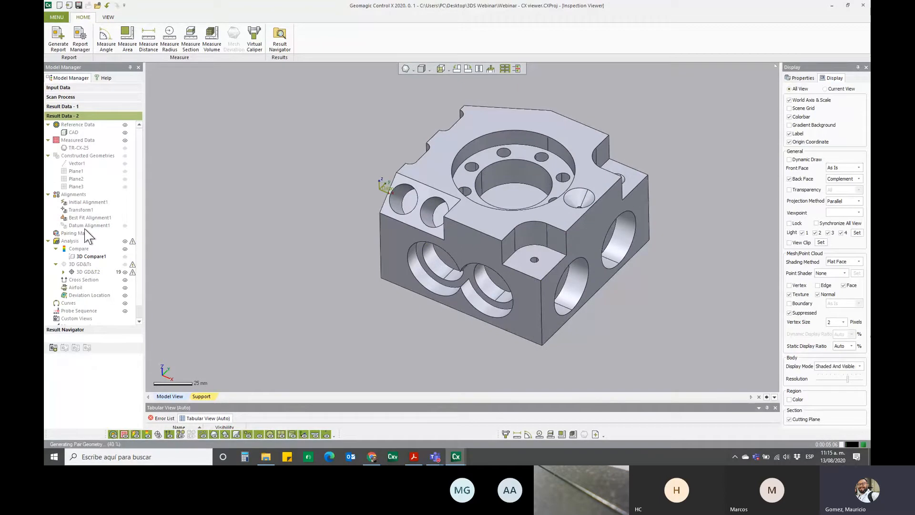
Step: Show 3D Compare1 for both Result Data - 1 and Result Data - 2, and hide the 3D GD&Ts of Result Data - 1
{"action": "left_click", "coordinate": [79, 106]}
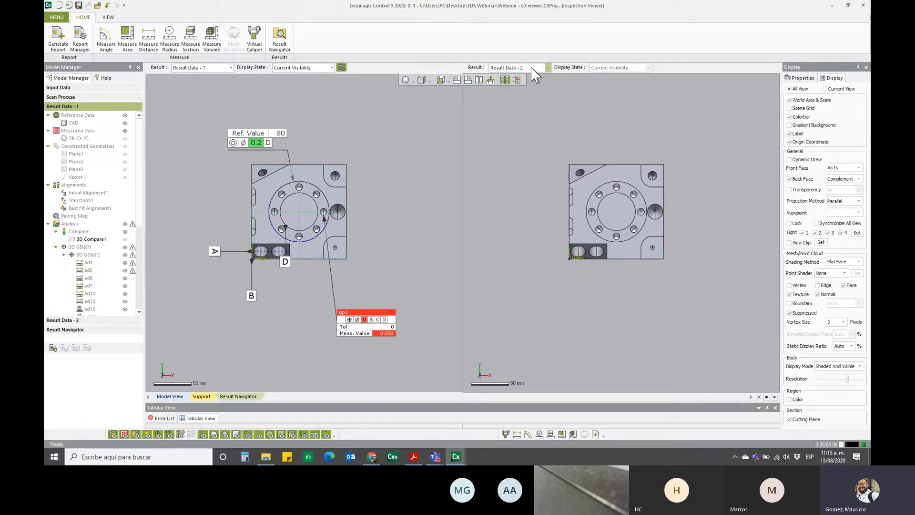
{"action": "left_click", "coordinate": [126, 239]}
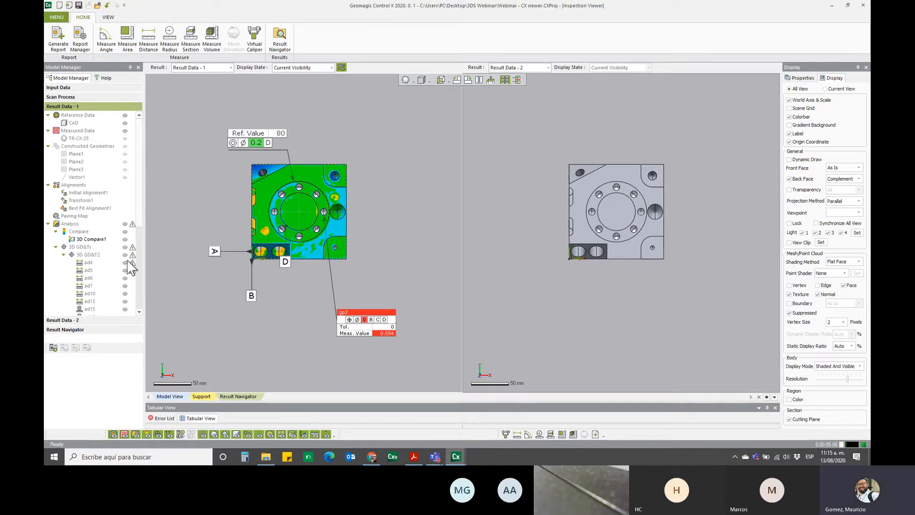
{"action": "left_click", "coordinate": [125, 247]}
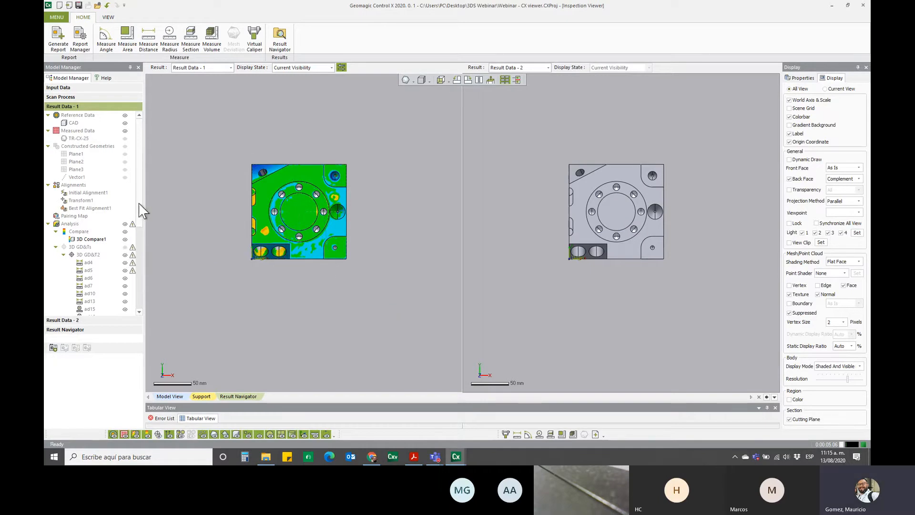
{"action": "left_click", "coordinate": [80, 321]}
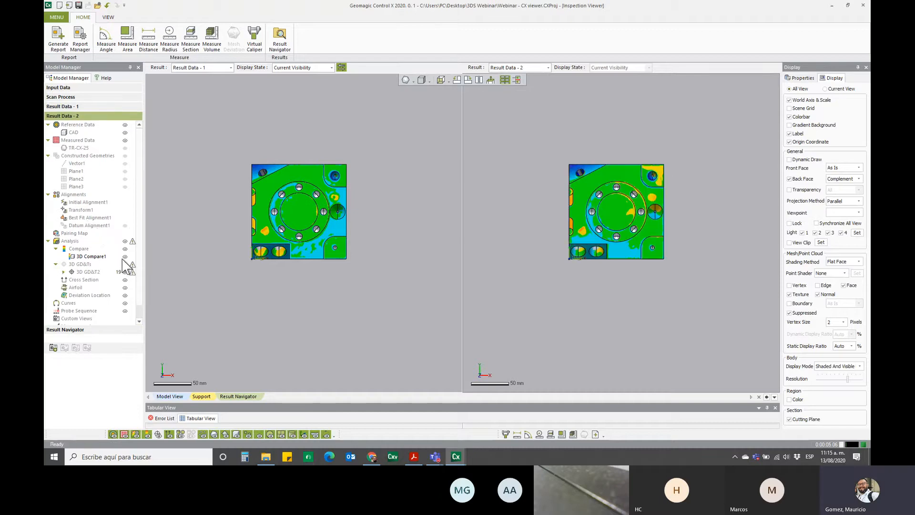
Step: Examine the 3D Compare1 color maps of both results side by side on the top, bores and side faces
{"action": "right_click_drag", "start_coordinate": [326, 260], "coordinate": [394, 254]}
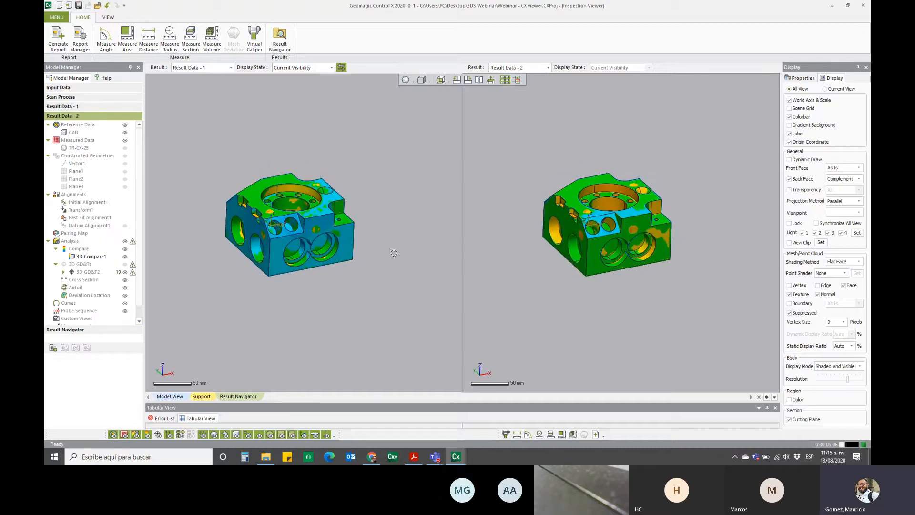
{"action": "scroll", "coordinate": [395, 254], "scroll_direction": "up", "scroll_amount": 5}
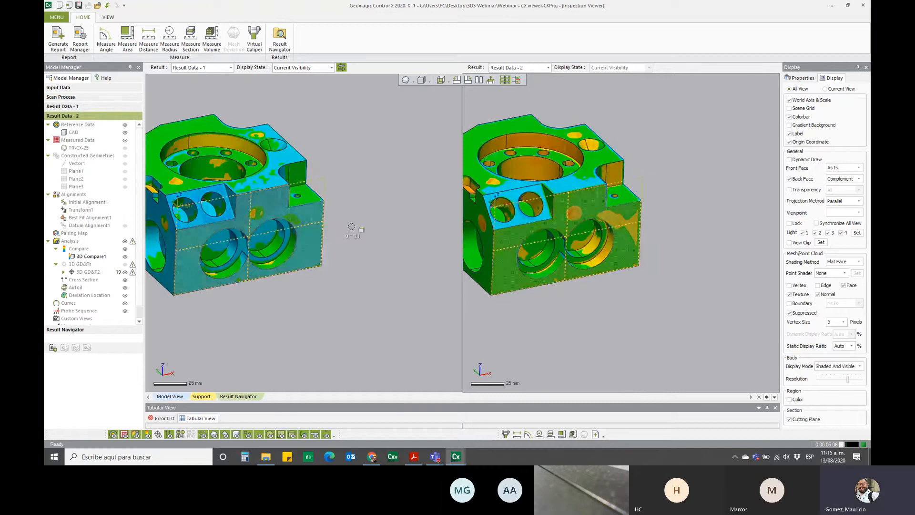
{"action": "right_click_drag", "start_coordinate": [350, 235], "coordinate": [429, 246], "text": "ctrl"}
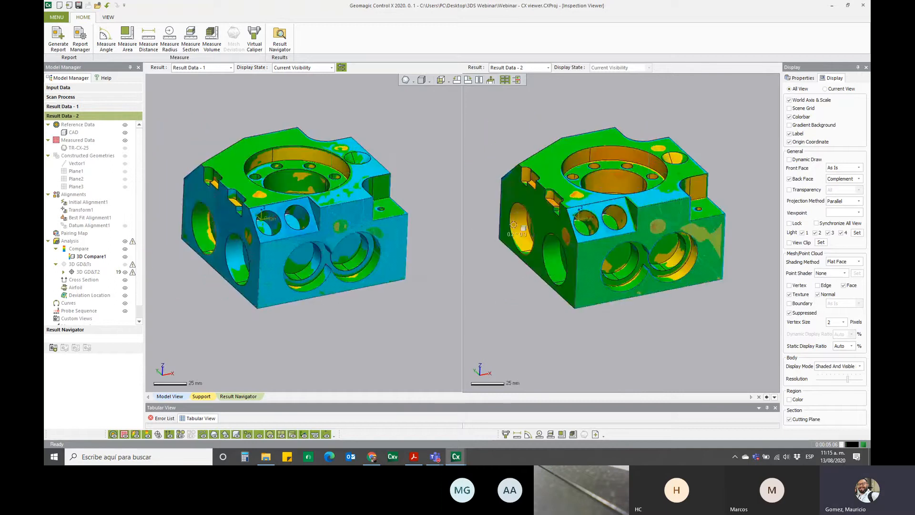
{"action": "mouse_move", "coordinate": [433, 192]}
{"action": "right_mouse_down"}
{"action": "mouse_move", "coordinate": [413, 205]}
{"action": "mouse_move", "coordinate": [402, 241]}
{"action": "mouse_move", "coordinate": [246, 281]}
{"action": "mouse_move", "coordinate": [416, 198]}
{"action": "mouse_move", "coordinate": [417, 177]}
{"action": "right_mouse_up"}
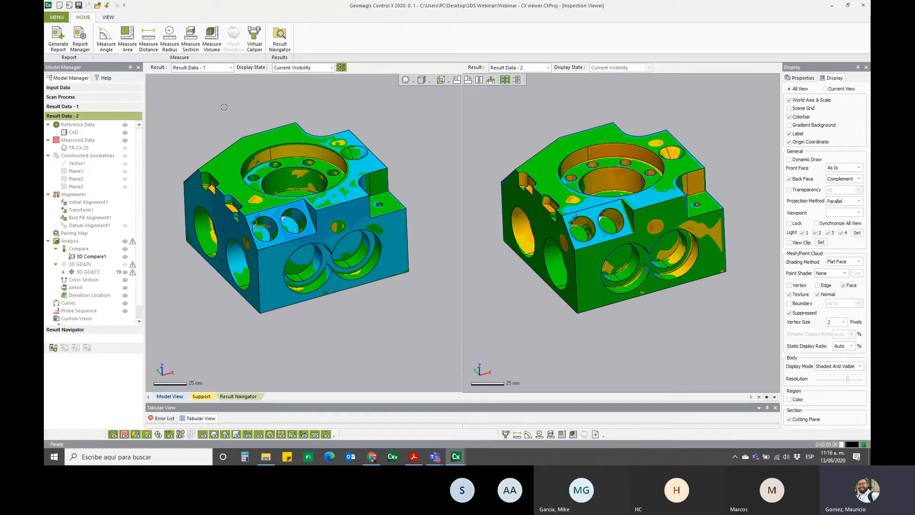
{"action": "right_click_drag", "start_coordinate": [589, 108], "coordinate": [593, 116]}
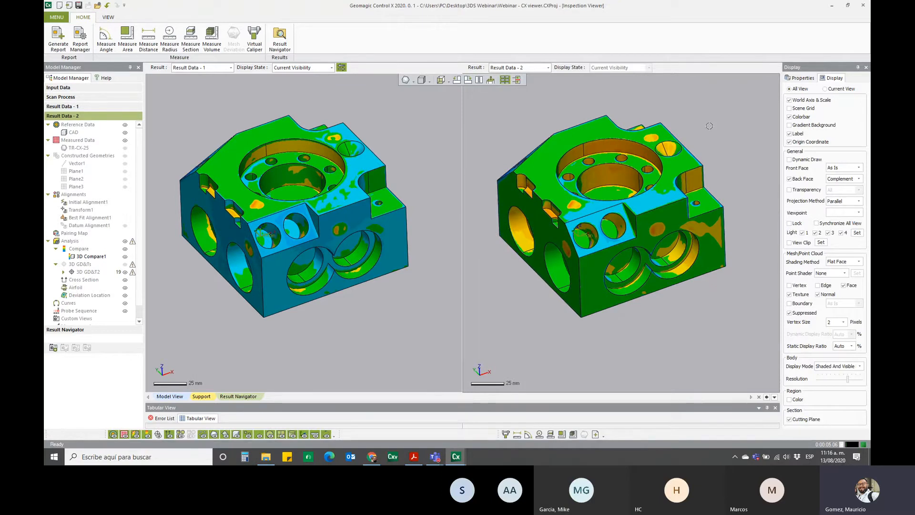
{"action": "right_click_drag", "start_coordinate": [708, 125], "coordinate": [700, 139]}
{"action": "right_click_drag", "start_coordinate": [419, 299], "coordinate": [433, 319], "text": "ctrl"}
{"action": "scroll", "coordinate": [416, 179], "scroll_direction": "up", "scroll_amount": 2}
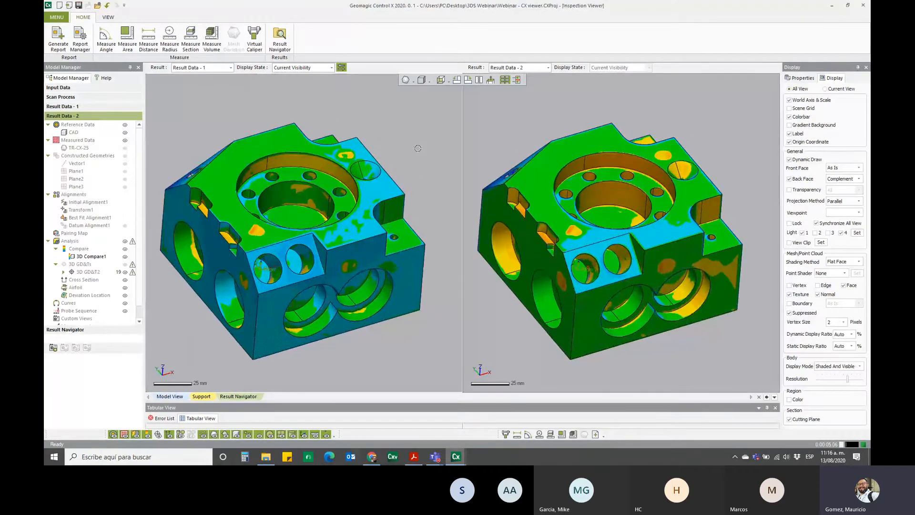
{"action": "right_click_drag", "start_coordinate": [412, 150], "coordinate": [427, 138], "text": "ctrl"}
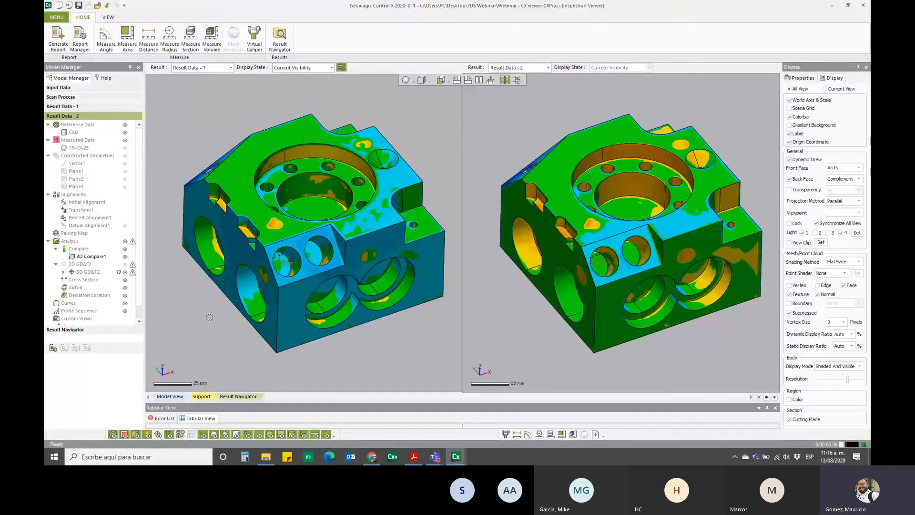
{"action": "mouse_move", "coordinate": [210, 317]}
{"action": "right_mouse_down"}
{"action": "mouse_move", "coordinate": [248, 326]}
{"action": "mouse_move", "coordinate": [218, 331]}
{"action": "mouse_move", "coordinate": [230, 334]}
{"action": "right_mouse_up"}
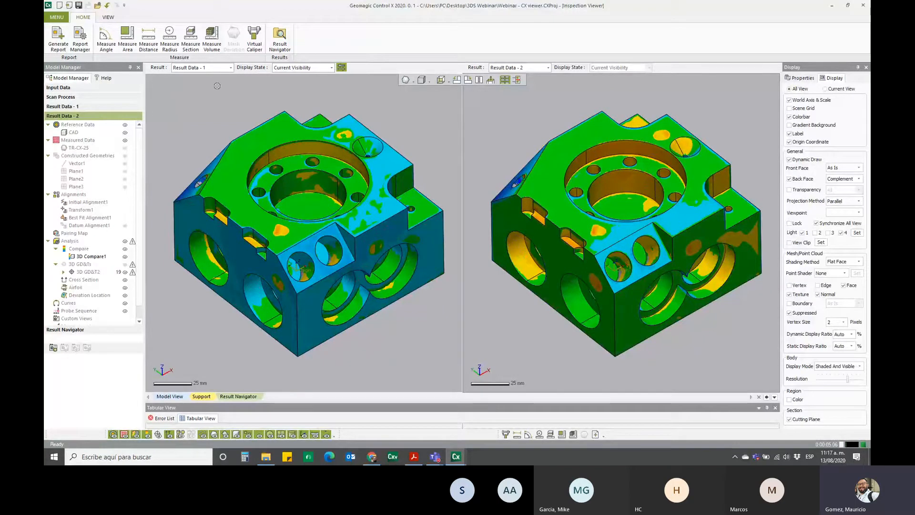
Step: Start generating a report and remove every selected entity of Result Data - 2 except 3D Compare1
{"action": "left_click", "coordinate": [58, 38]}
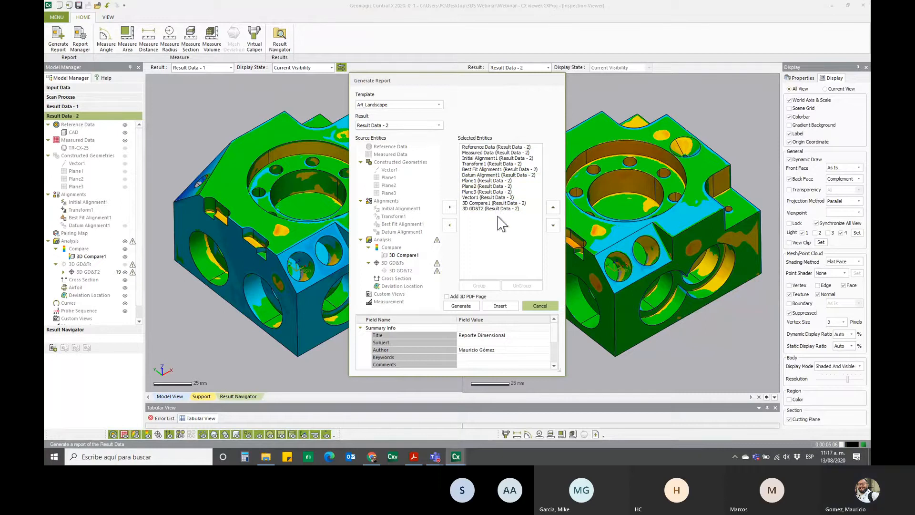
{"action": "left_click", "coordinate": [493, 147]}
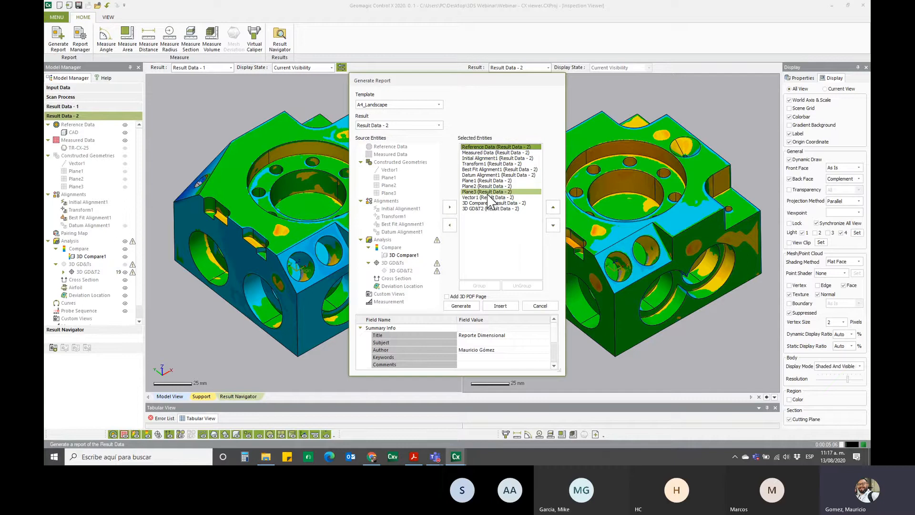
{"action": "left_click", "coordinate": [489, 197], "text": "shift"}
{"action": "left_click", "coordinate": [450, 224]}
{"action": "left_click", "coordinate": [494, 153]}
{"action": "left_click", "coordinate": [450, 225]}
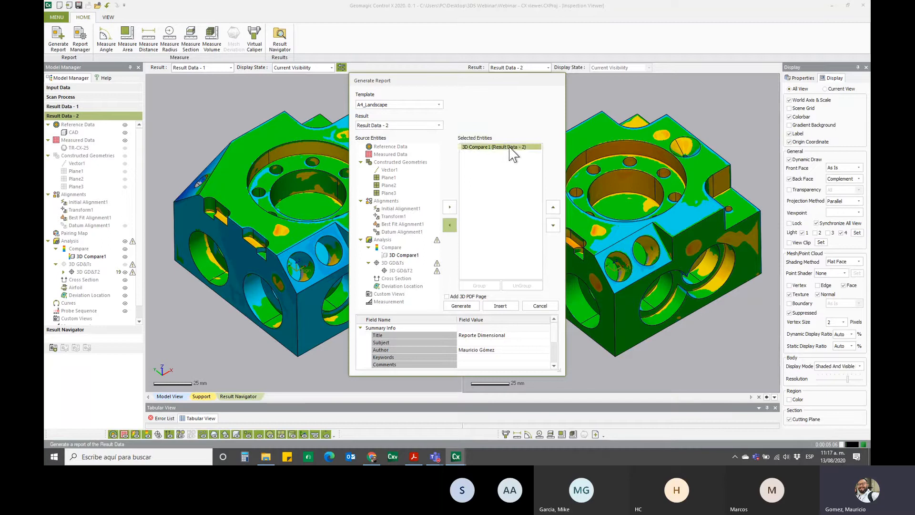
Step: Add 3D Compare1 of Result Data - 1 to the report's selected entities and place it above the Result Data - 2 entry
{"action": "left_click", "coordinate": [434, 126]}
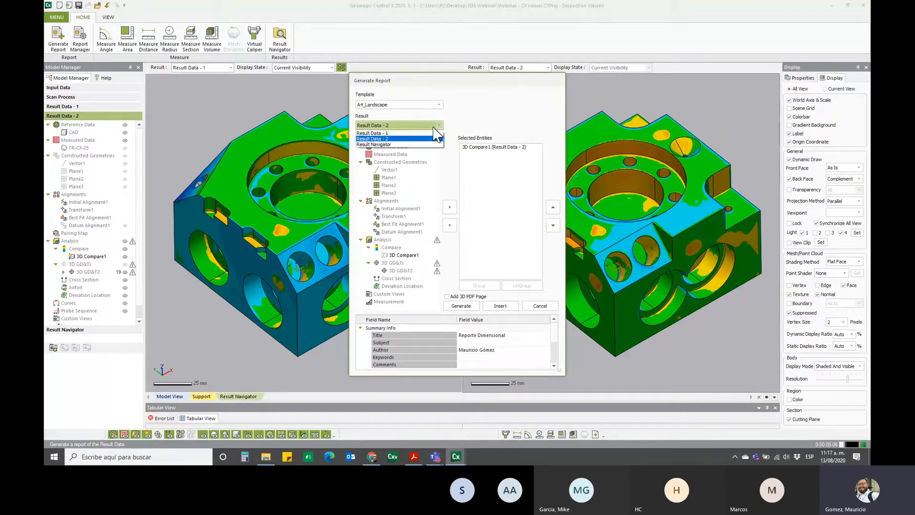
{"action": "left_click", "coordinate": [429, 134]}
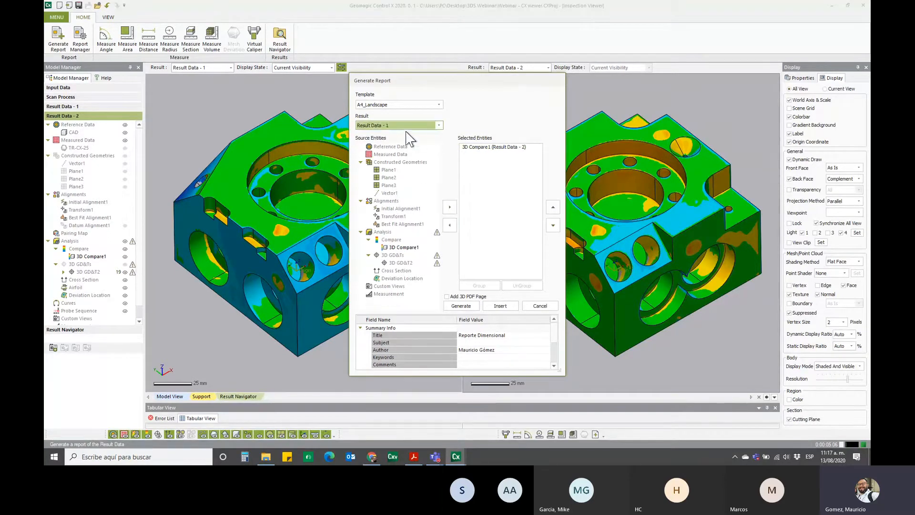
{"action": "left_click", "coordinate": [401, 248]}
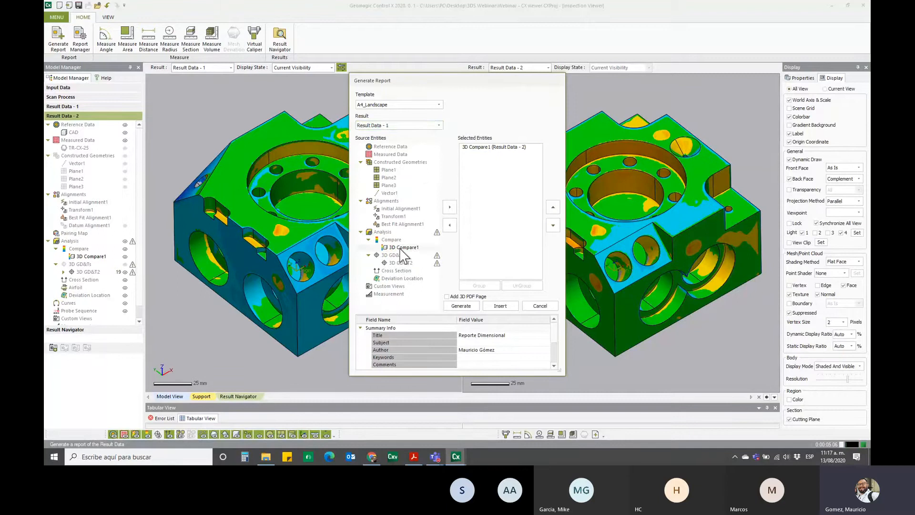
{"action": "left_click", "coordinate": [450, 207]}
{"action": "left_click", "coordinate": [523, 153]}
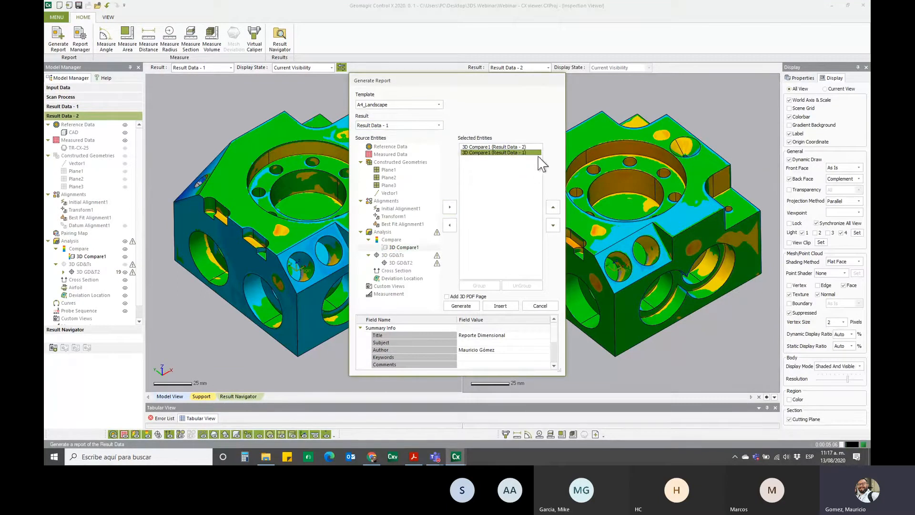
{"action": "left_click", "coordinate": [553, 209]}
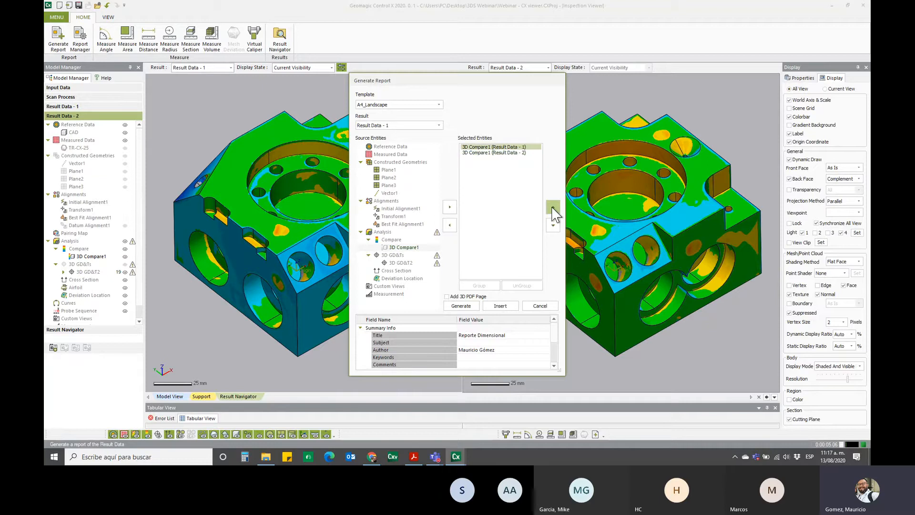
{"action": "left_click", "coordinate": [535, 153], "text": "shift"}
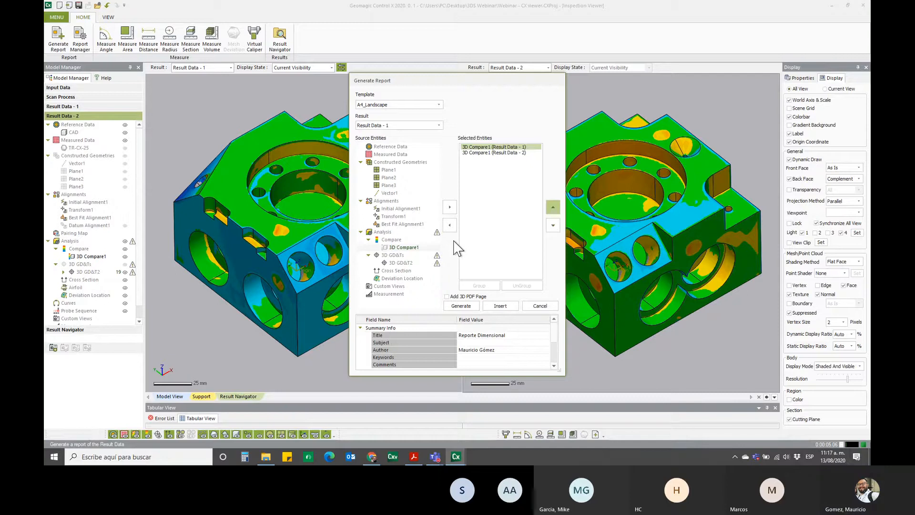
Step: Generate the report and review the 3D Compare1 pages of Result Data - 1 and Result Data - 2
{"action": "mouse_move", "coordinate": [556, 330]}
{"action": "left_mouse_down"}
{"action": "mouse_move", "coordinate": [556, 347]}
{"action": "mouse_move", "coordinate": [556, 325]}
{"action": "left_mouse_up"}
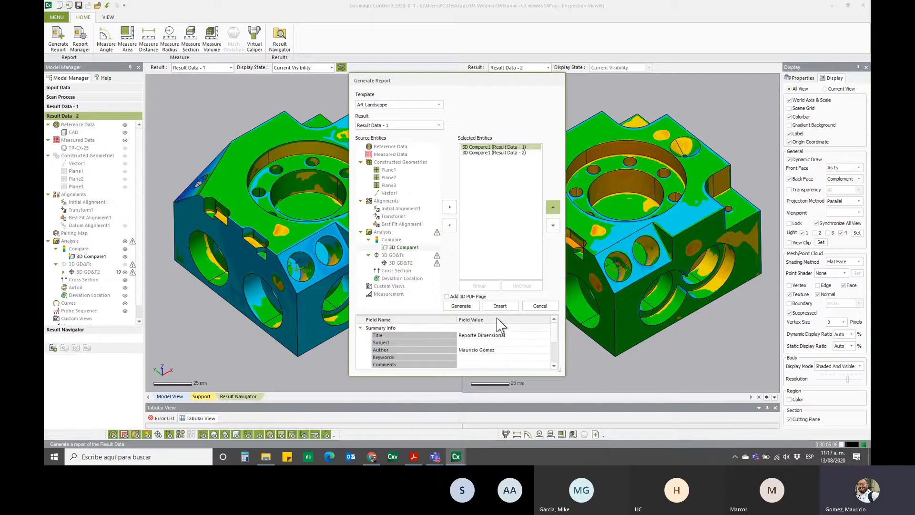
{"action": "left_click", "coordinate": [461, 305]}
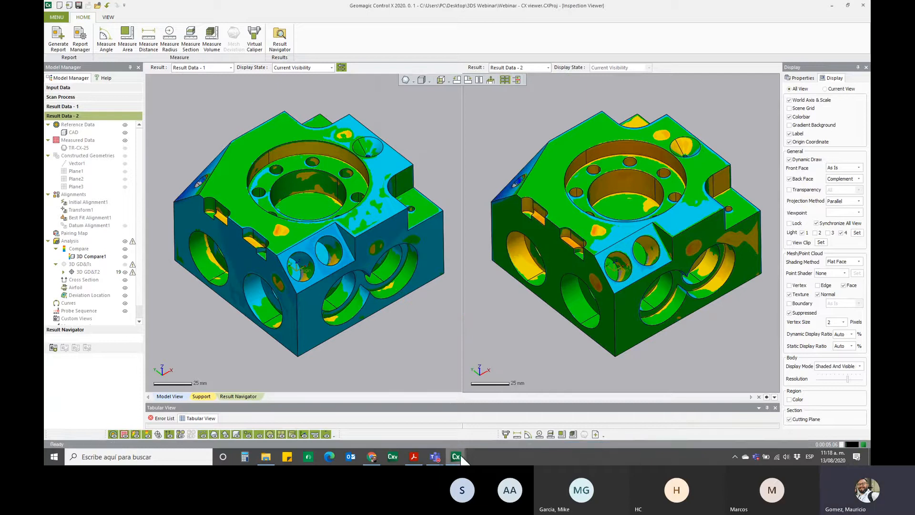
{"action": "mouse_move", "coordinate": [461, 451]}
{"action": "left_click", "coordinate": [491, 413]}
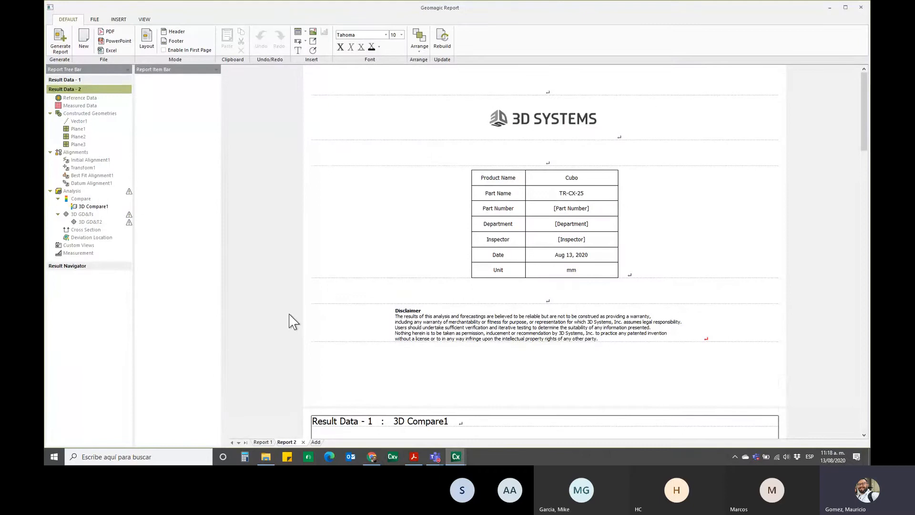
{"action": "scroll", "coordinate": [418, 229], "scroll_direction": "down", "scroll_amount": 8}
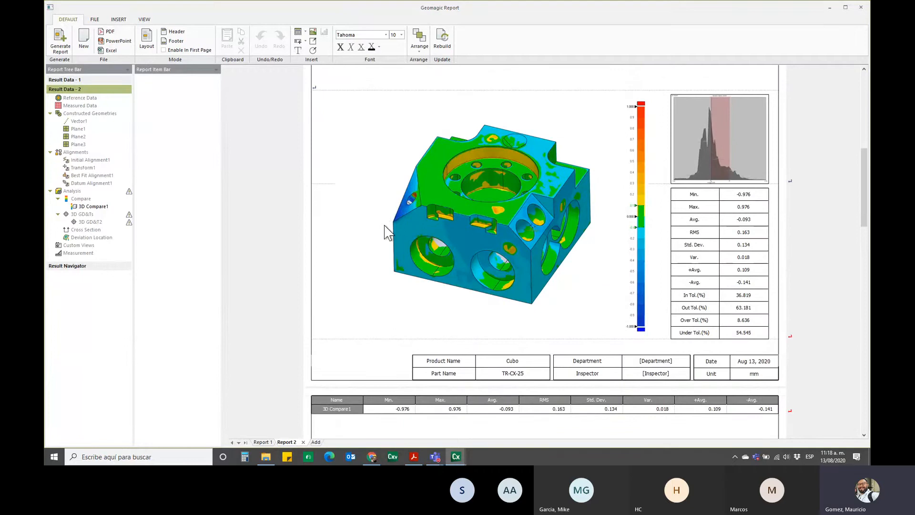
{"action": "scroll", "coordinate": [391, 148], "scroll_direction": "up", "scroll_amount": 1}
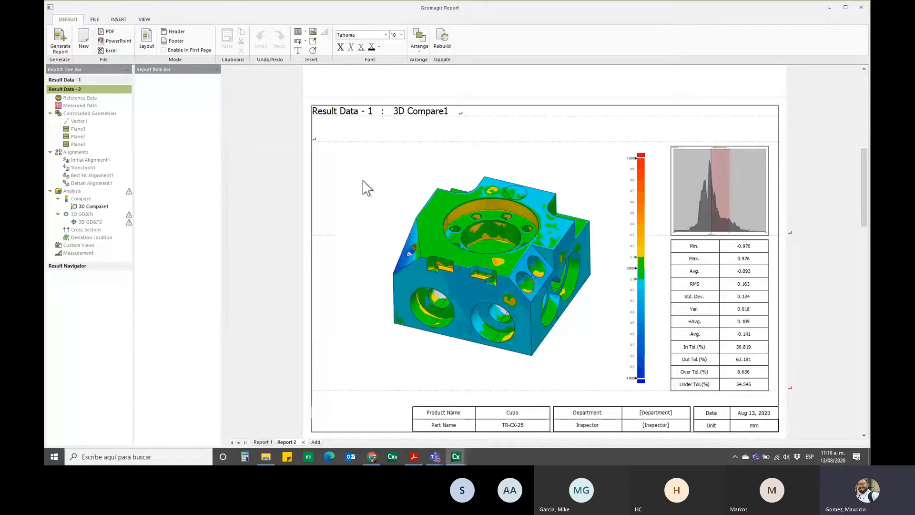
{"action": "scroll", "coordinate": [364, 188], "scroll_direction": "down", "scroll_amount": 8}
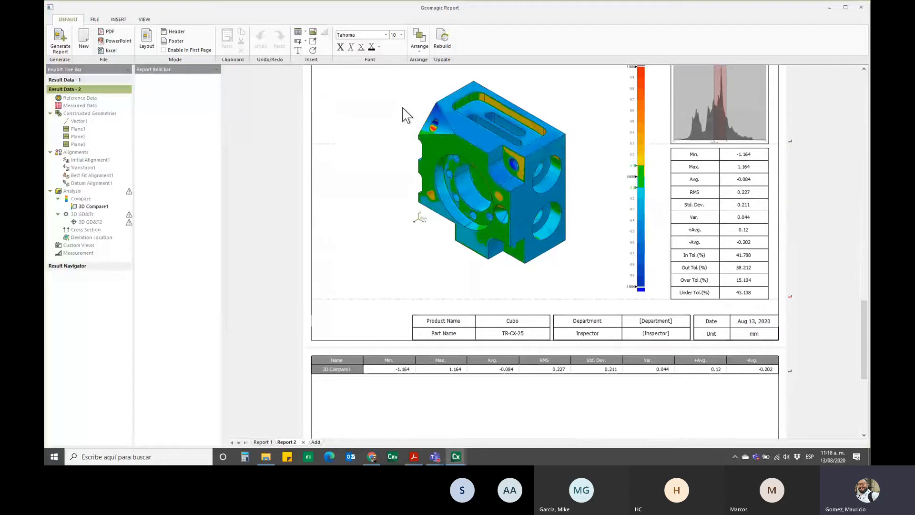
{"action": "scroll", "coordinate": [498, 187], "scroll_direction": "up", "scroll_amount": 2}
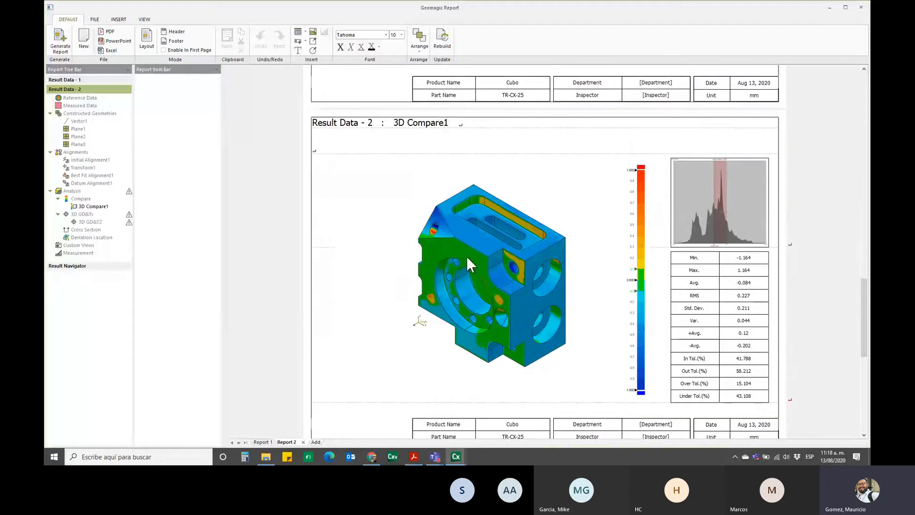
{"action": "mouse_move", "coordinate": [864, 314]}
{"action": "left_mouse_down"}
{"action": "mouse_move", "coordinate": [865, 188]}
{"action": "mouse_move", "coordinate": [863, 318]}
{"action": "left_mouse_up"}
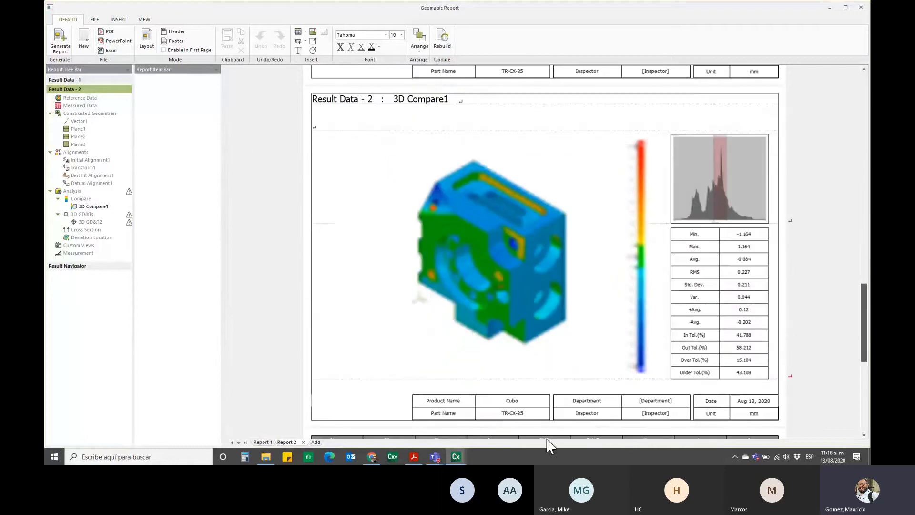
Step: Return to the Inspection Viewer's model view and update the 3D Compare1 viewpoint of Result Data - 2 to match Result Data - 1's orientation
{"action": "left_click", "coordinate": [456, 457]}
{"action": "left_click", "coordinate": [426, 431]}
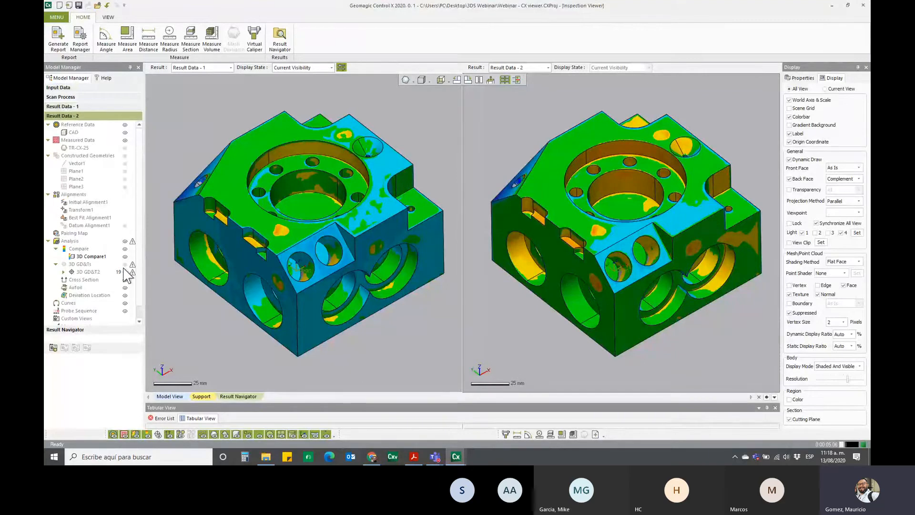
{"action": "left_click", "coordinate": [185, 396]}
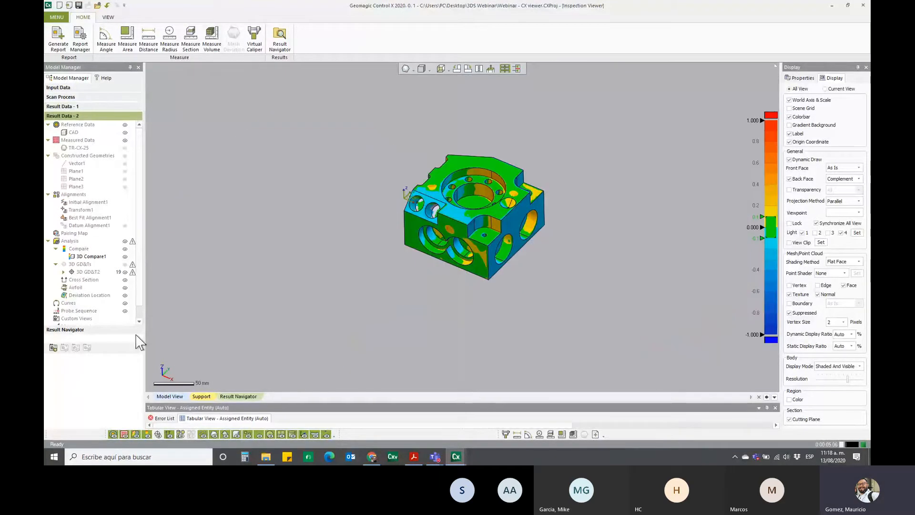
{"action": "left_click", "coordinate": [97, 256]}
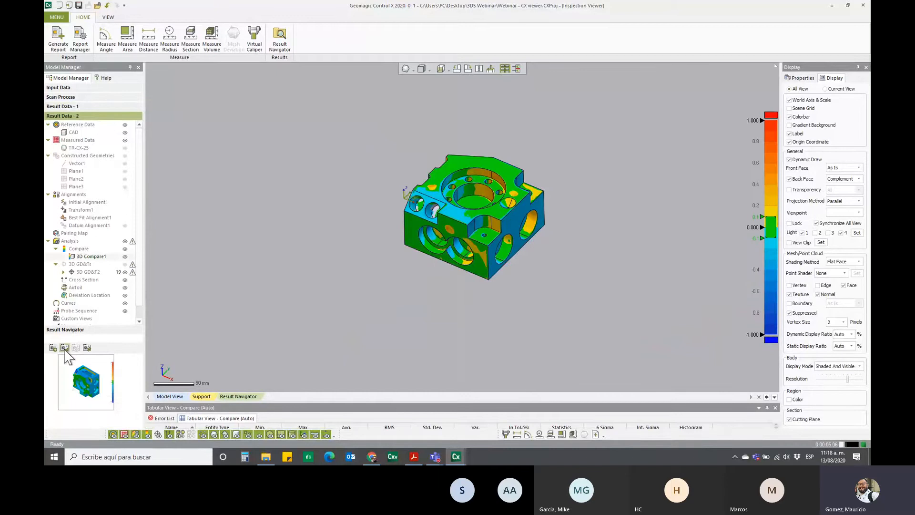
{"action": "right_click_drag", "start_coordinate": [413, 329], "coordinate": [490, 269]}
{"action": "right_click_drag", "start_coordinate": [329, 242], "coordinate": [331, 228]}
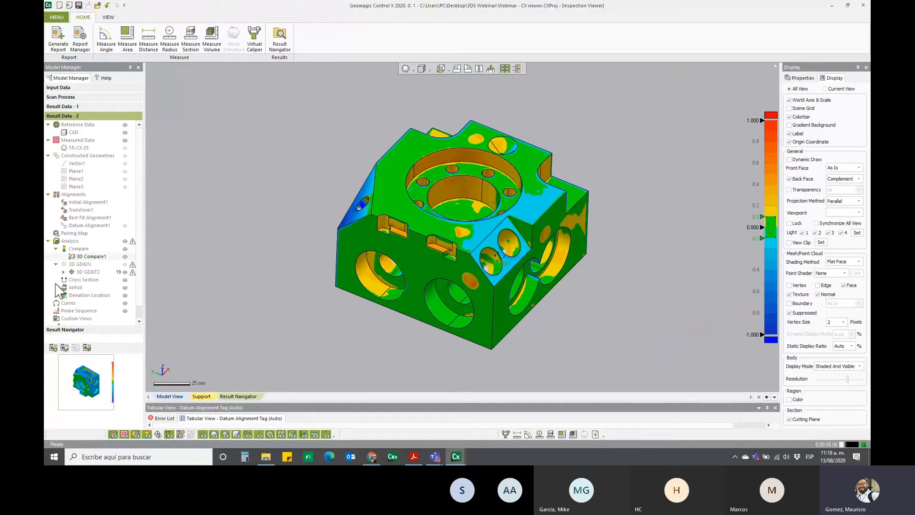
{"action": "left_click", "coordinate": [87, 348]}
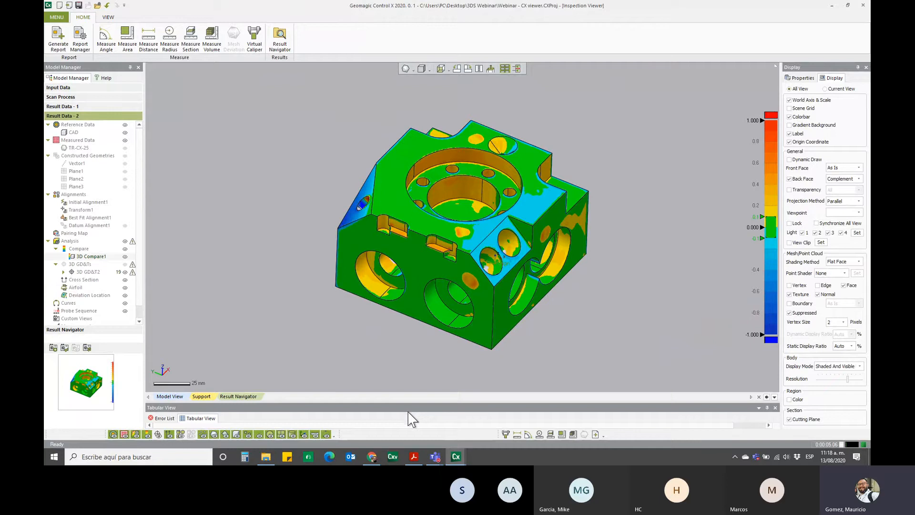
Step: Switch back to Geomagic Report and rebuild the report with the updated 3D Compare1 viewpoint
{"action": "mouse_move", "coordinate": [456, 457]}
{"action": "left_click", "coordinate": [513, 419]}
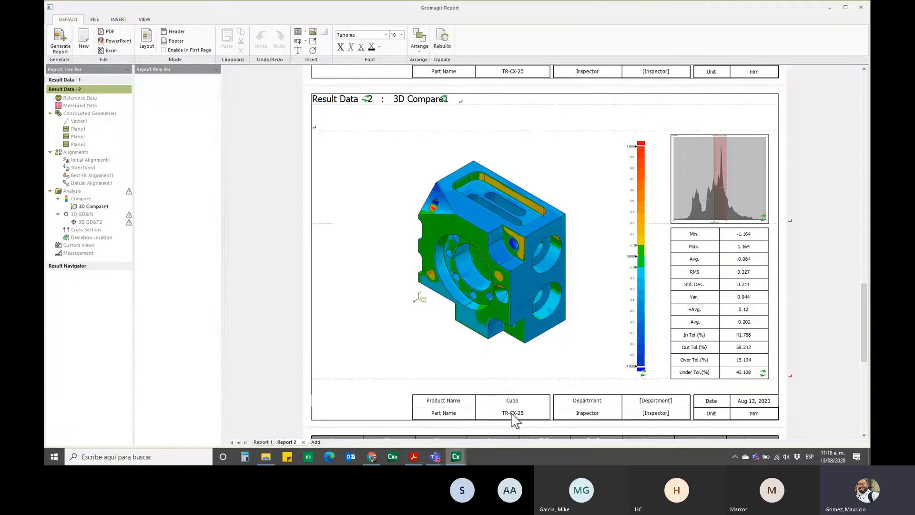
{"action": "left_click", "coordinate": [443, 42]}
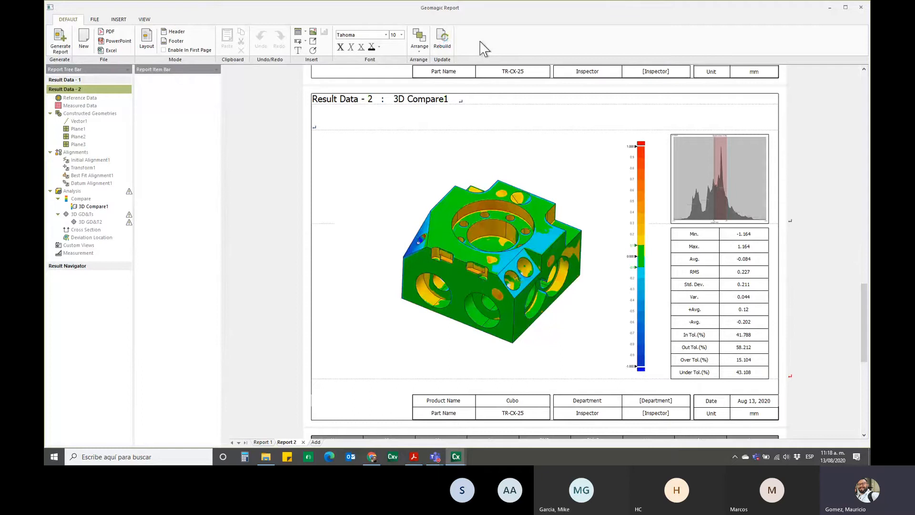
Step: Review the 3D Compare1 pages and statistics tables of both results in the rebuilt report
{"action": "scroll", "coordinate": [293, 264], "scroll_direction": "up", "scroll_amount": 10}
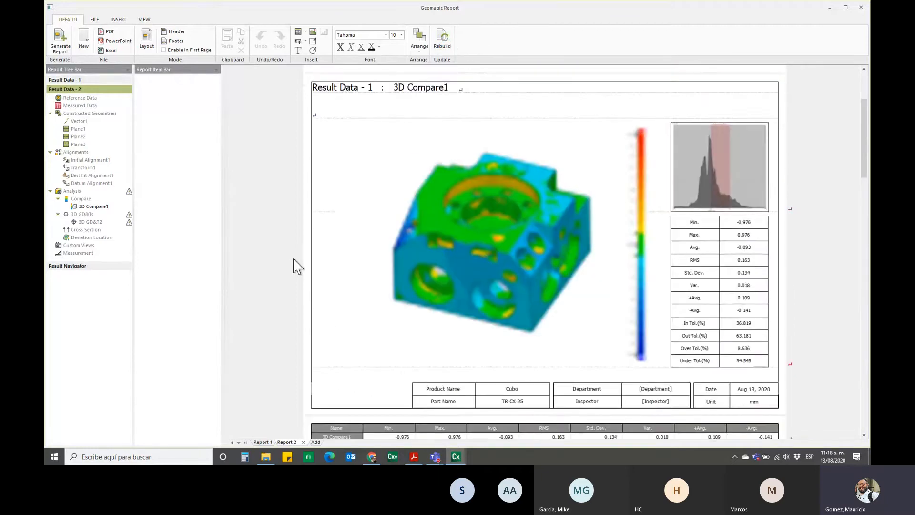
{"action": "scroll", "coordinate": [293, 263], "scroll_direction": "down", "scroll_amount": 5}
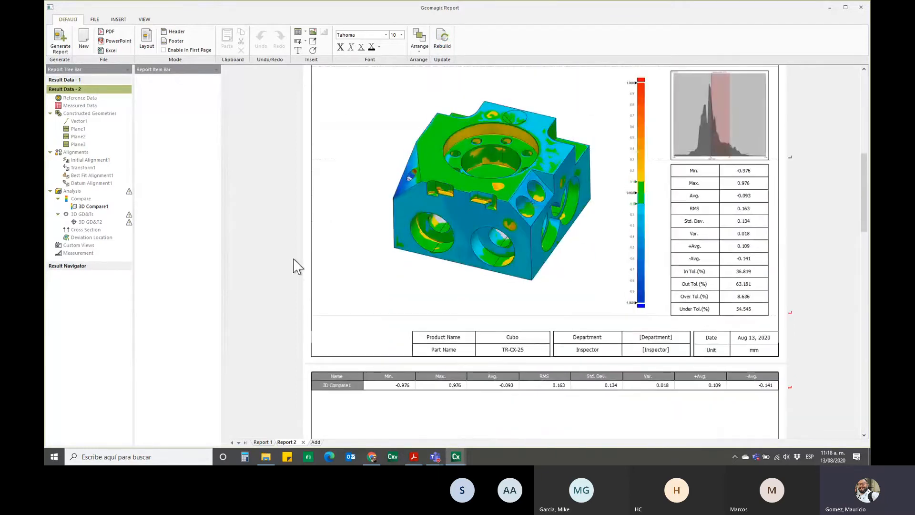
{"action": "scroll", "coordinate": [297, 266], "scroll_direction": "down", "scroll_amount": 5}
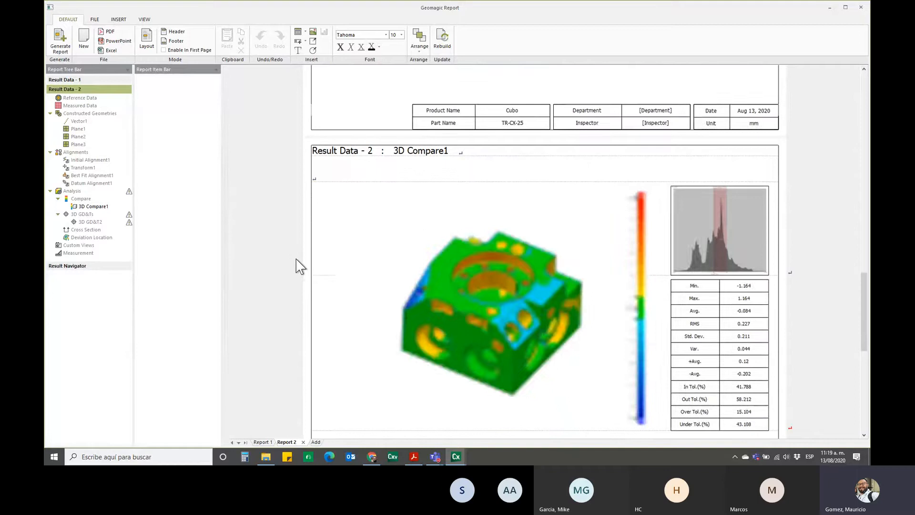
{"action": "scroll", "coordinate": [300, 266], "scroll_direction": "down", "scroll_amount": 5}
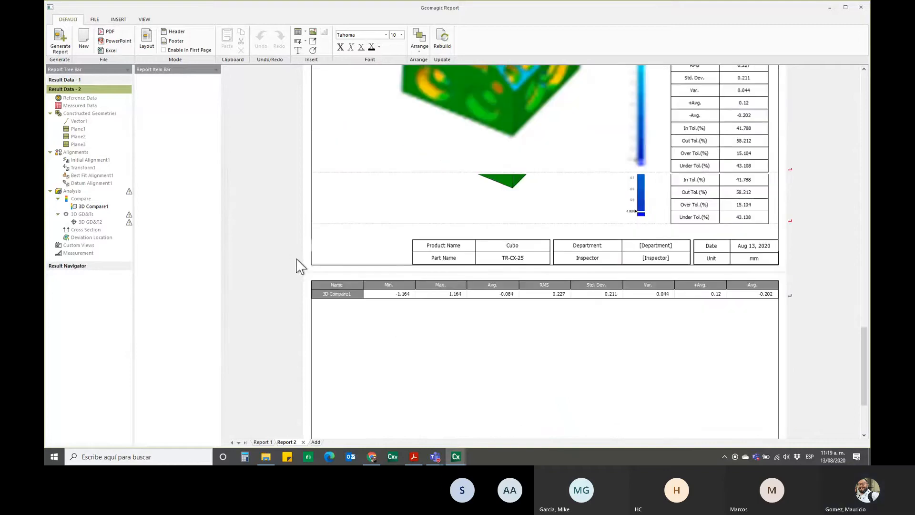
{"action": "left_click_drag", "start_coordinate": [863, 376], "coordinate": [864, 221]}
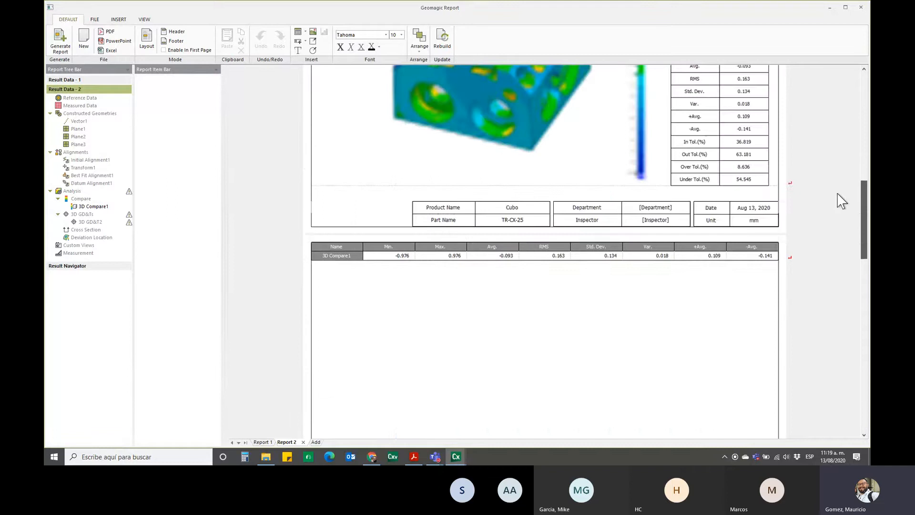
{"action": "scroll", "coordinate": [841, 201], "scroll_direction": "up", "scroll_amount": 15}
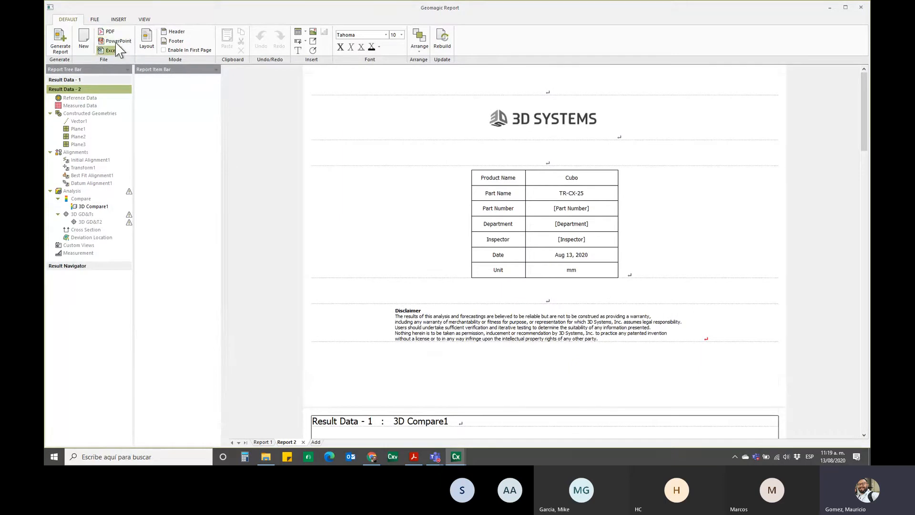
Step: Examine the report's export formats and page through Report 1 and Report 2
{"action": "left_click", "coordinate": [95, 19]}
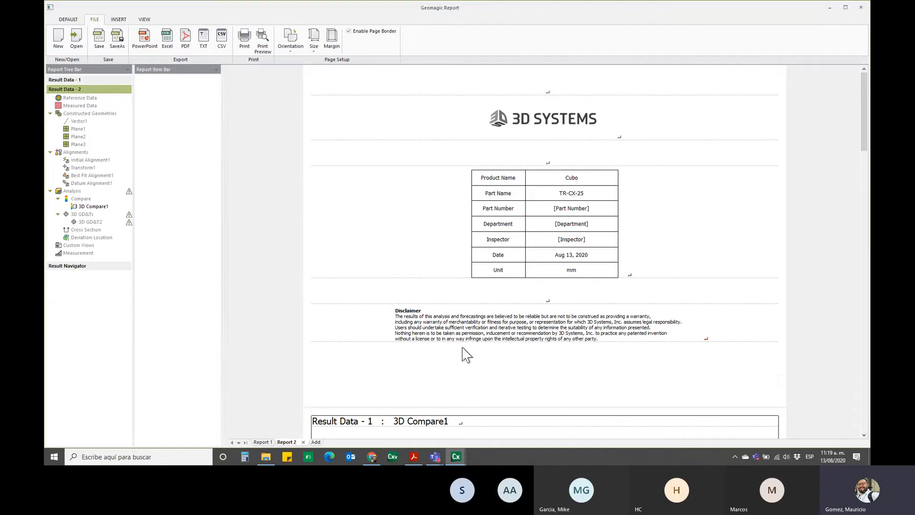
{"action": "left_click", "coordinate": [262, 442]}
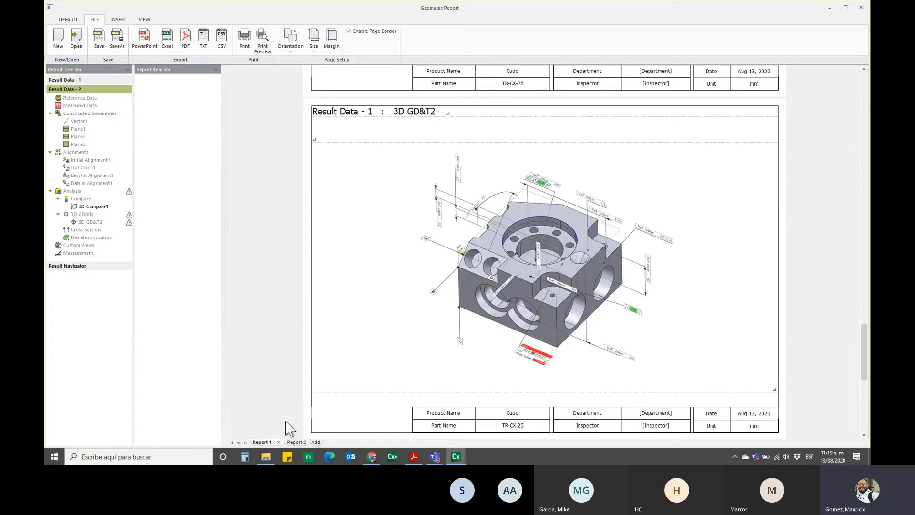
{"action": "left_click_drag", "start_coordinate": [866, 356], "coordinate": [862, 181]}
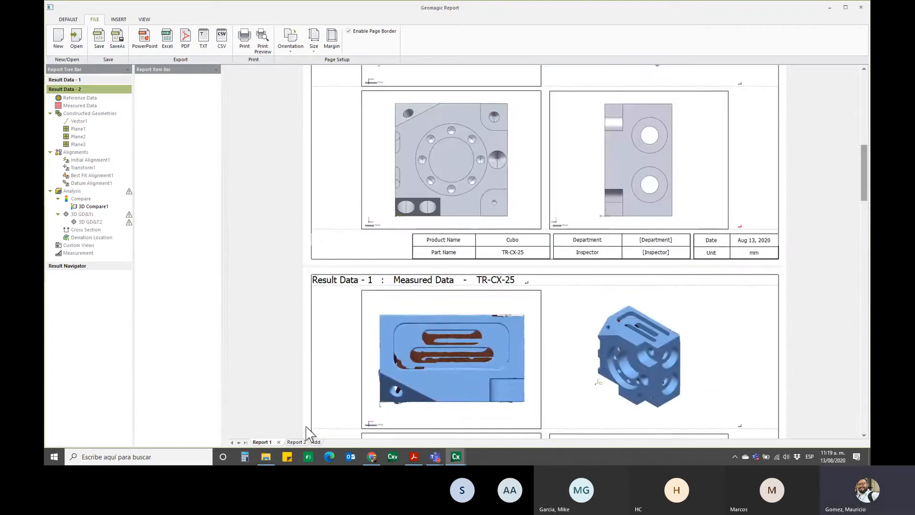
{"action": "left_click", "coordinate": [295, 441]}
{"action": "left_click_drag", "start_coordinate": [865, 117], "coordinate": [852, 256]}
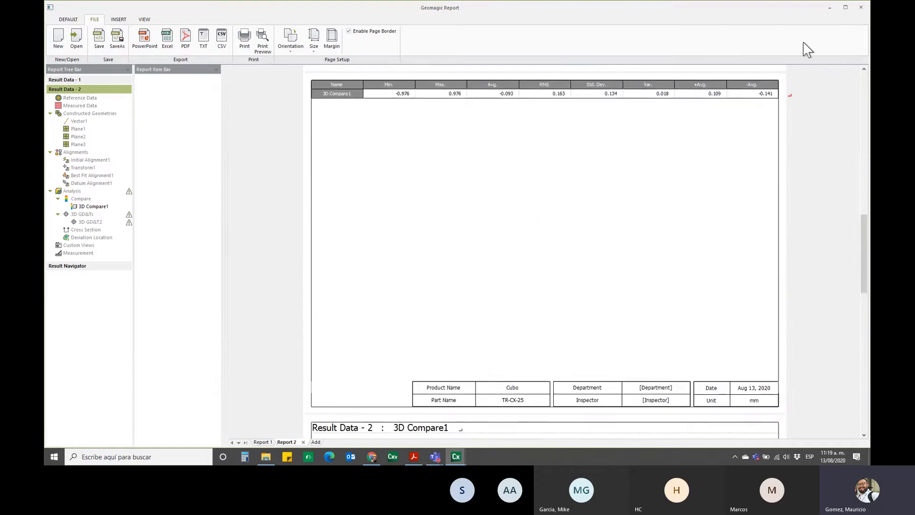
Step: Close the report window and save the inspection project
{"action": "left_click", "coordinate": [863, 8]}
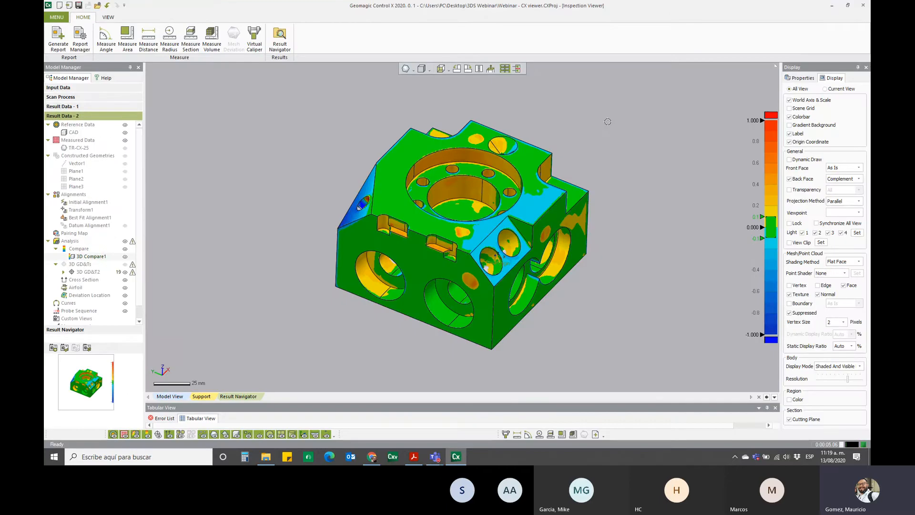
{"action": "left_click", "coordinate": [79, 6]}
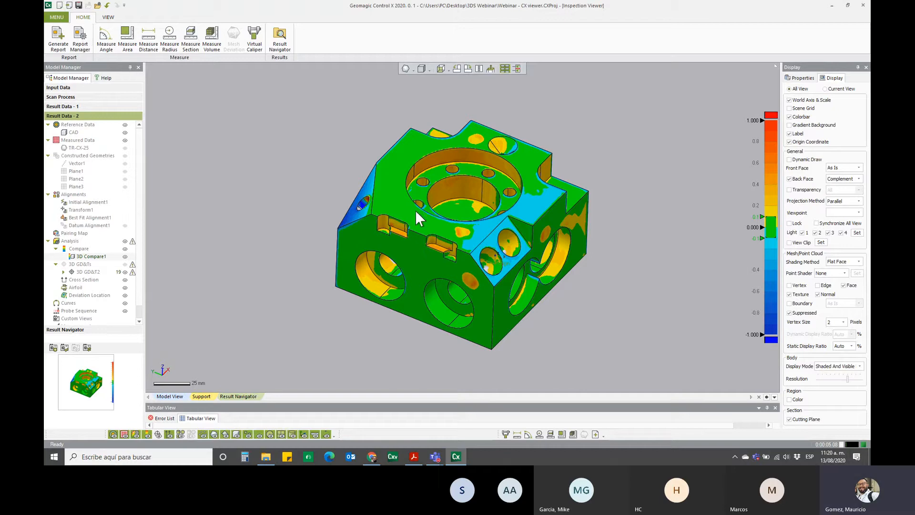
Step: Start a new project and reopen the saved inspection project "Webinar - CX viewer.CXProj"
{"action": "left_click", "coordinate": [61, 6]}
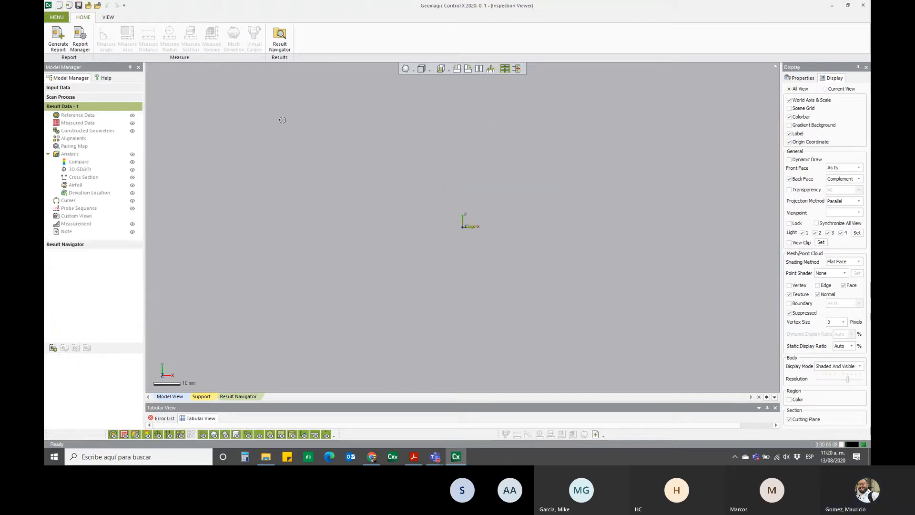
{"action": "left_click", "coordinate": [69, 6]}
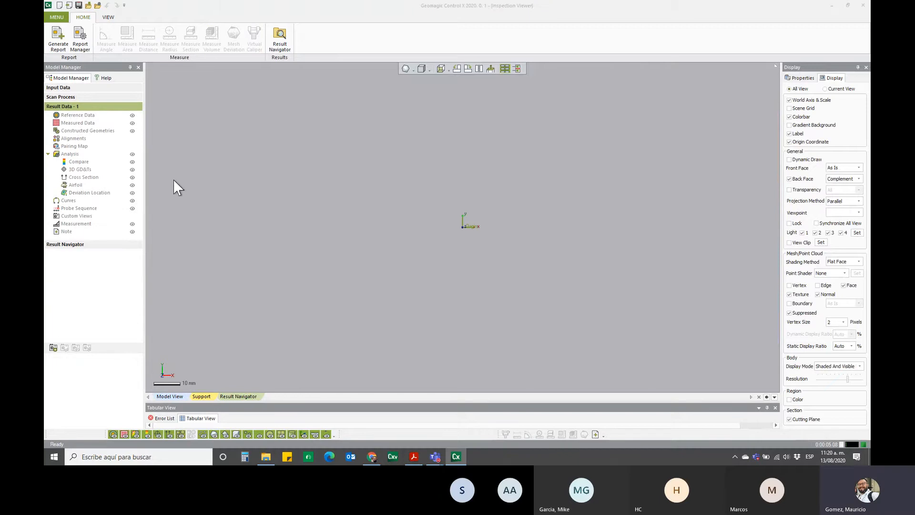
{"action": "double_click", "coordinate": [431, 184]}
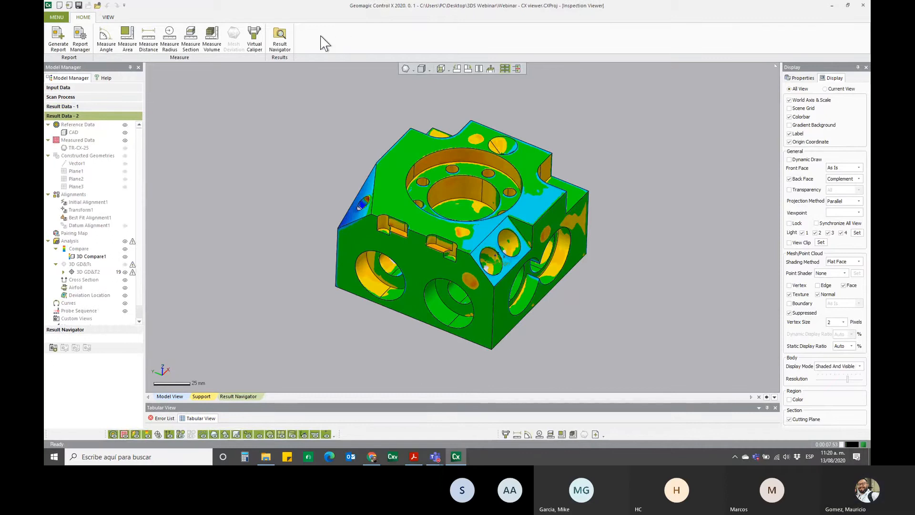
Step: Open the Report Manager and review the cover and 3D Compare1 pages of Report 2
{"action": "left_click", "coordinate": [82, 34]}
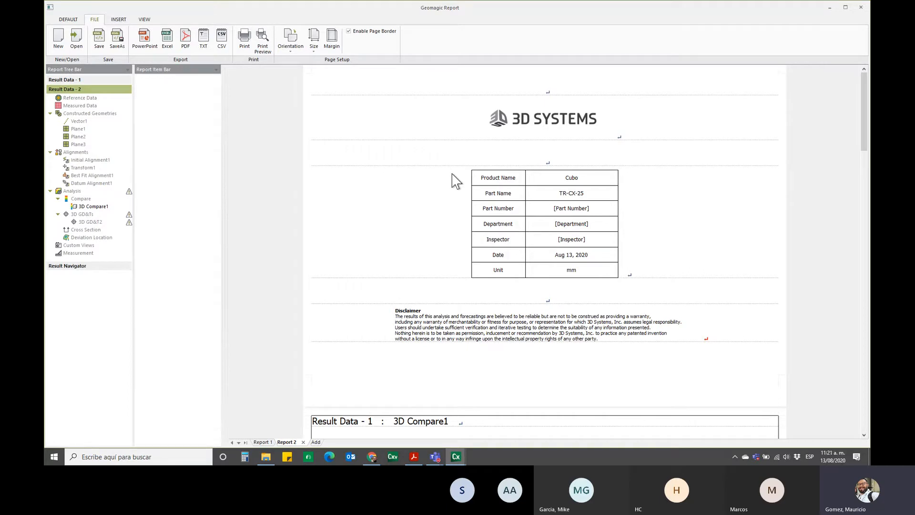
{"action": "scroll", "coordinate": [352, 272], "scroll_direction": "down", "scroll_amount": 4}
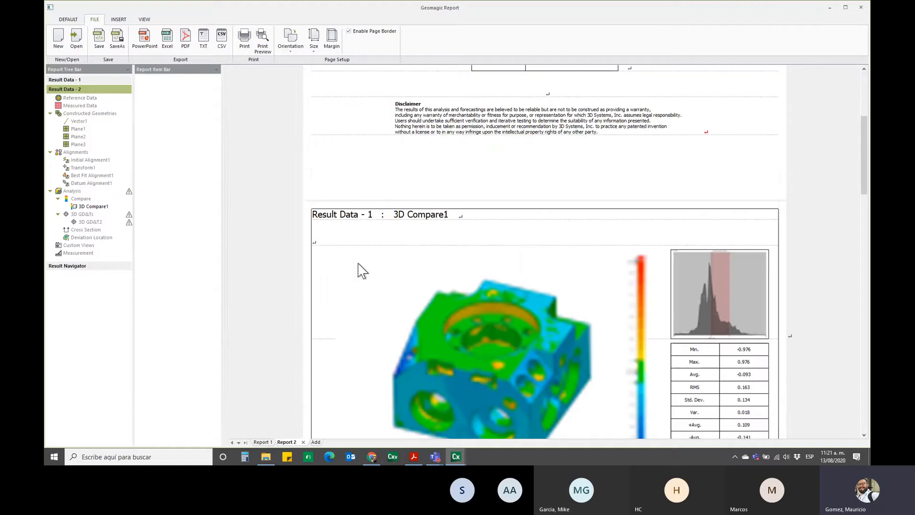
{"action": "left_click_drag", "start_coordinate": [864, 155], "coordinate": [864, 111]}
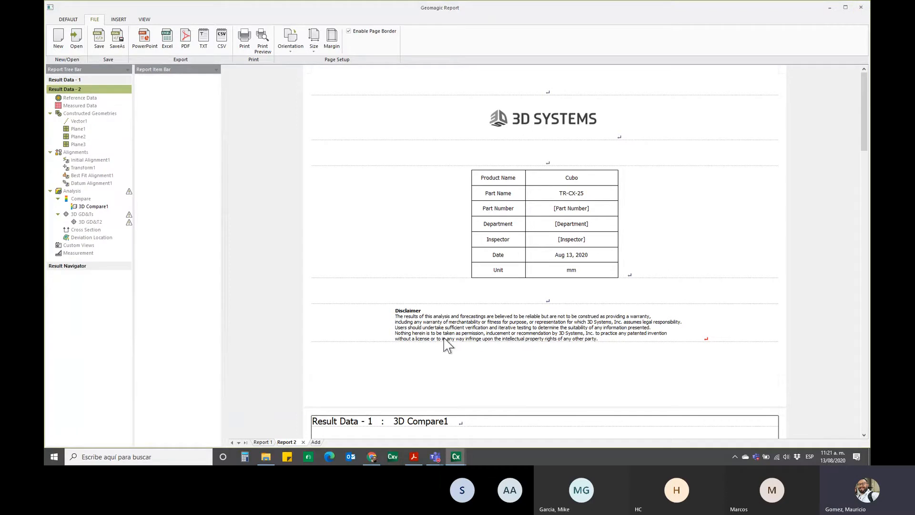
Step: Delete Report 2, try to delete Report 1 as well, and return to the report window
{"action": "left_click", "coordinate": [303, 442]}
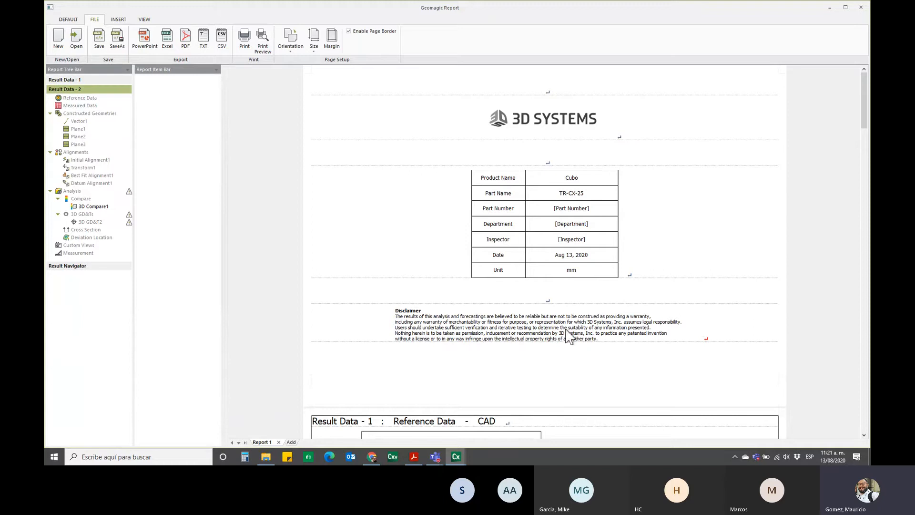
{"action": "left_click", "coordinate": [279, 443]}
{"action": "left_click", "coordinate": [501, 246]}
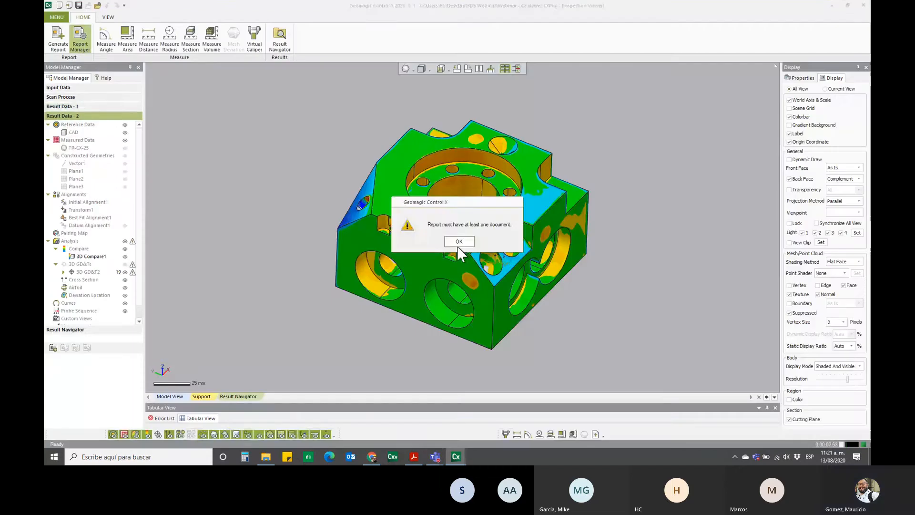
{"action": "left_click", "coordinate": [451, 456]}
{"action": "left_click", "coordinate": [475, 425]}
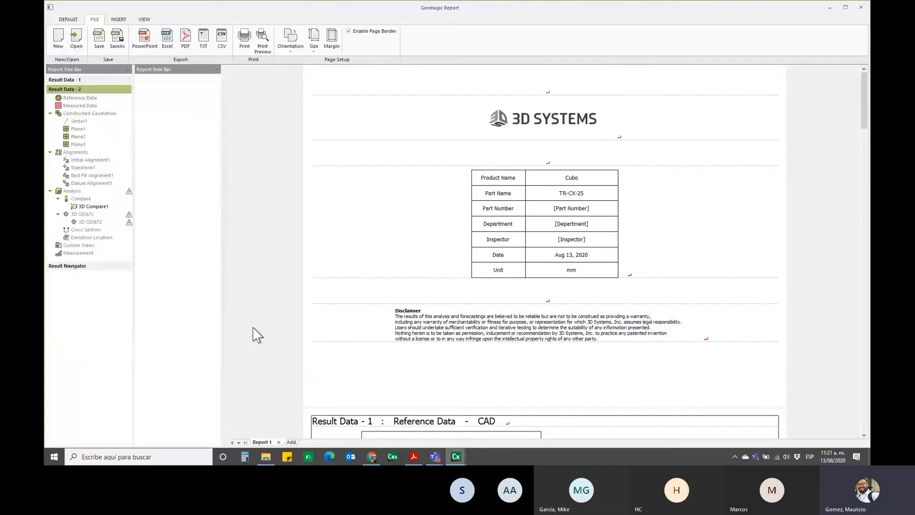
Step: Add a blank report document, delete Report 1, and close the report window
{"action": "left_click", "coordinate": [291, 442]}
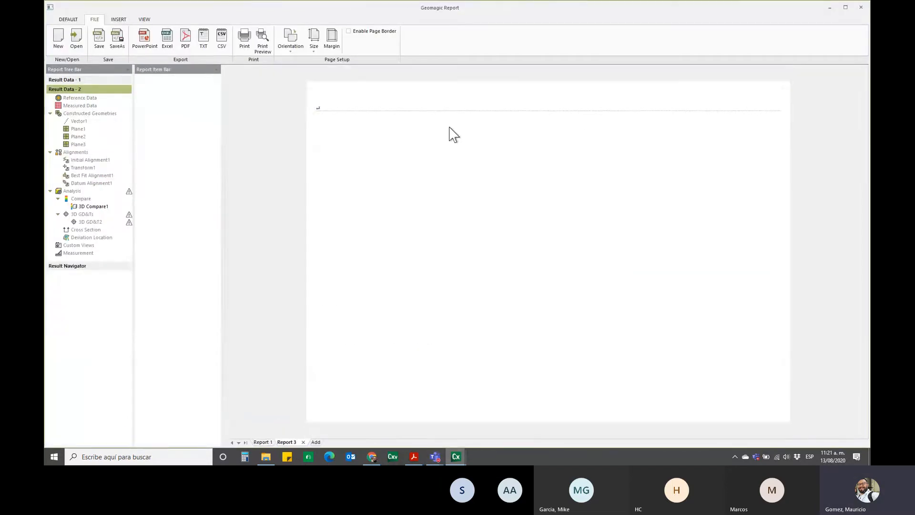
{"action": "left_click", "coordinate": [265, 442]}
{"action": "left_click", "coordinate": [279, 442]}
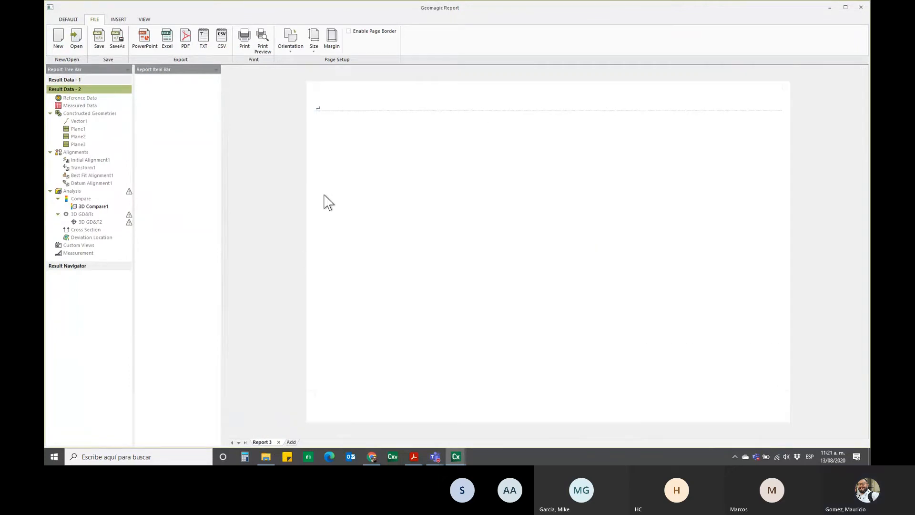
{"action": "left_click", "coordinate": [861, 8]}
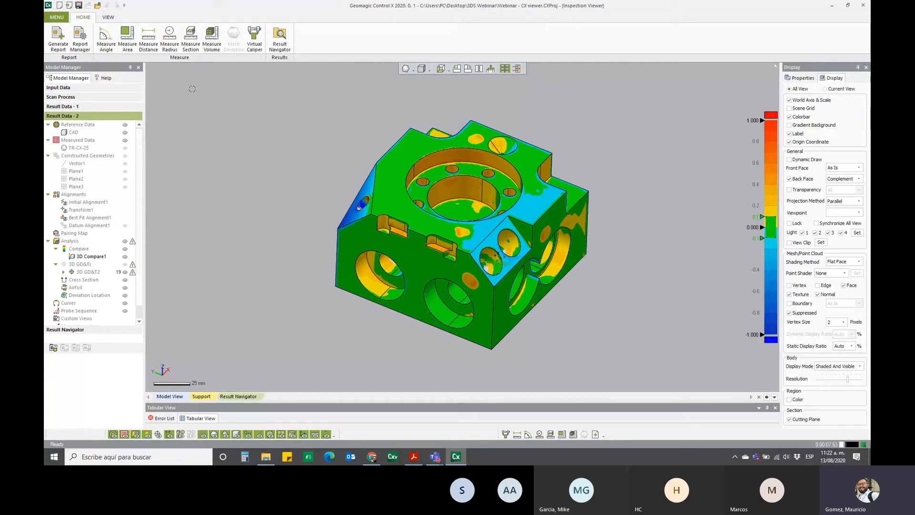
Step: Leave the current project without saving its changes and open "Webinar - CX viewe2r.CXProj"
{"action": "left_click", "coordinate": [59, 5]}
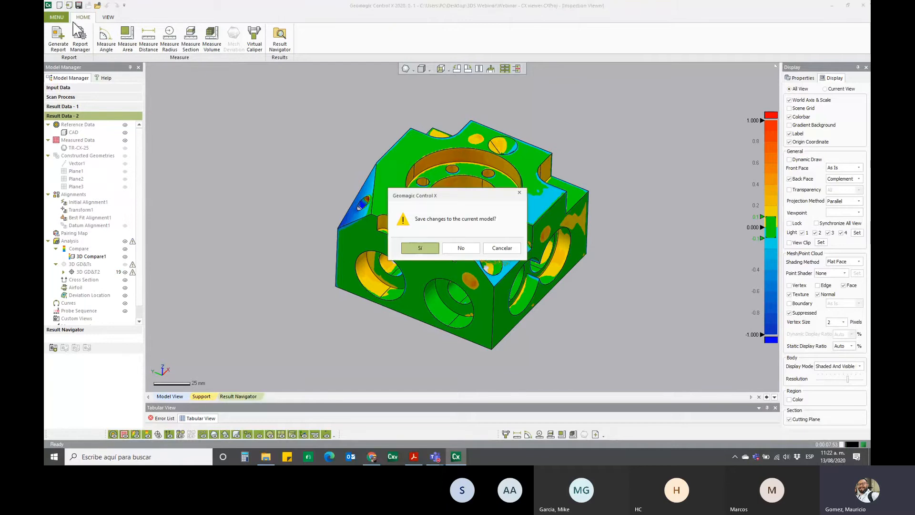
{"action": "left_click", "coordinate": [461, 247]}
{"action": "left_click", "coordinate": [448, 176]}
{"action": "double_click", "coordinate": [448, 177]}
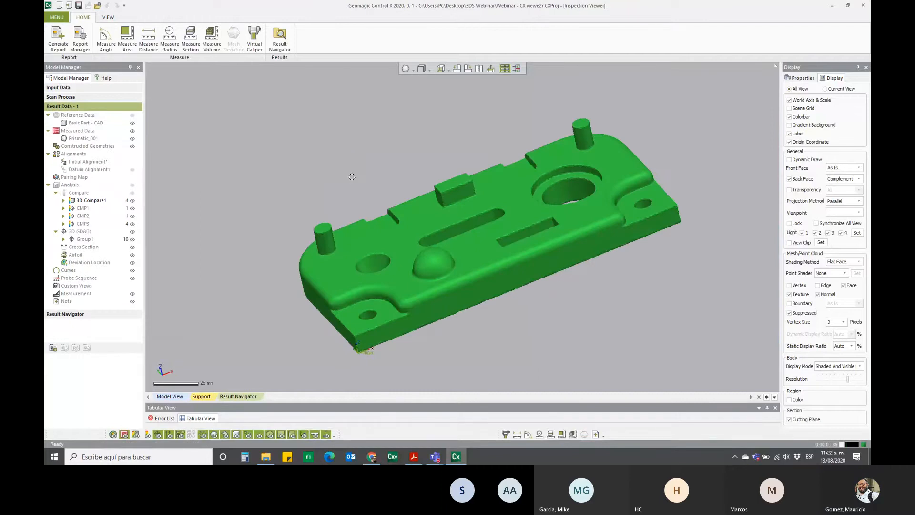
Step: Hide the measured mesh, the Compare results and the remaining analysis annotations so only the CAD part is displayed
{"action": "right_click_drag", "start_coordinate": [521, 241], "coordinate": [404, 234]}
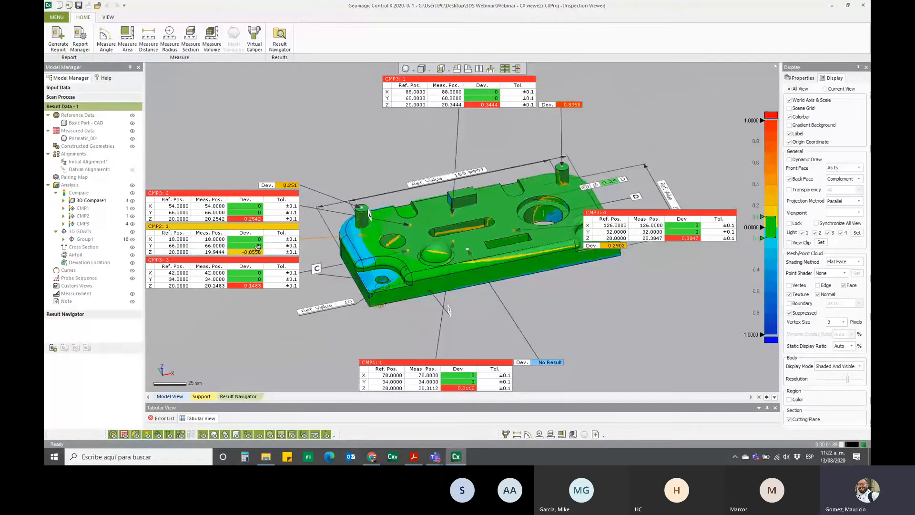
{"action": "key", "text": "ctrl+2"}
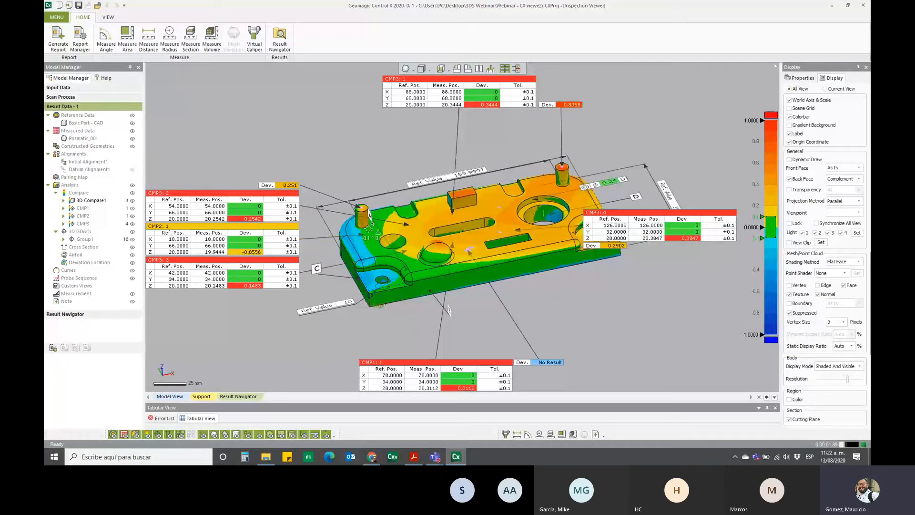
{"action": "mouse_move", "coordinate": [420, 270]}
{"action": "right_mouse_down"}
{"action": "mouse_move", "coordinate": [429, 240]}
{"action": "mouse_move", "coordinate": [430, 290]}
{"action": "mouse_move", "coordinate": [415, 282]}
{"action": "right_mouse_up"}
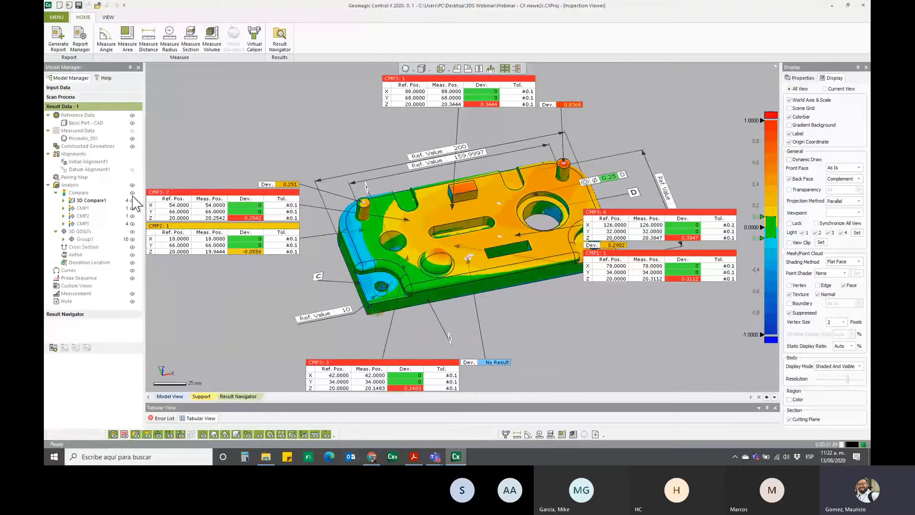
{"action": "left_click", "coordinate": [133, 193]}
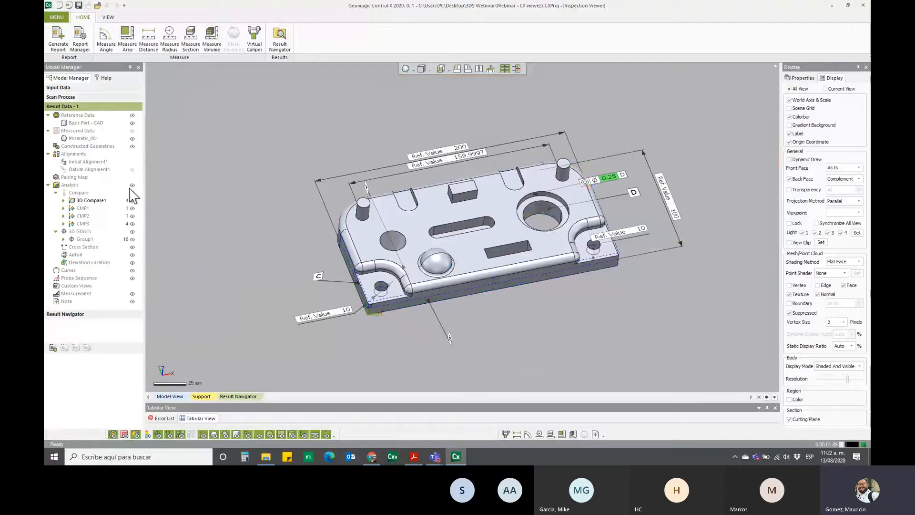
{"action": "left_click", "coordinate": [132, 185]}
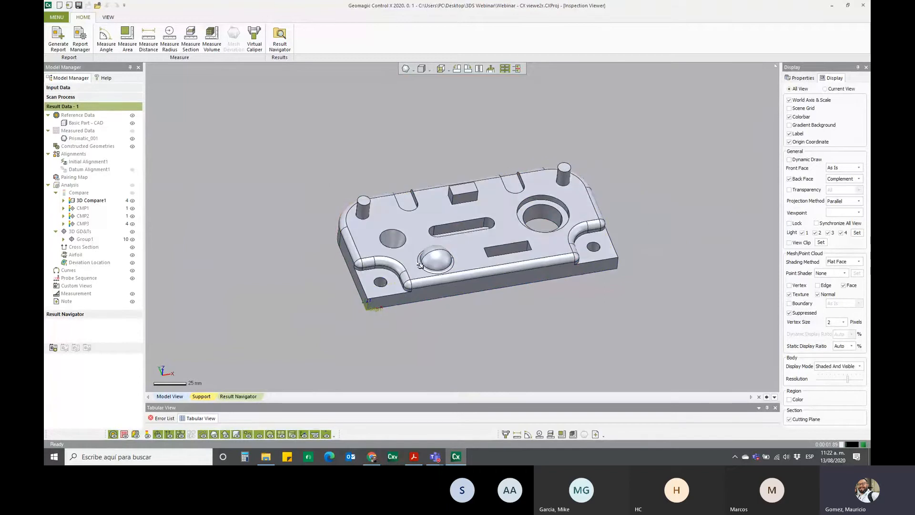
Step: Hide the CAD reference part and display only the measured mesh Prismatic_001
{"action": "scroll", "coordinate": [379, 229], "scroll_direction": "up", "scroll_amount": 5}
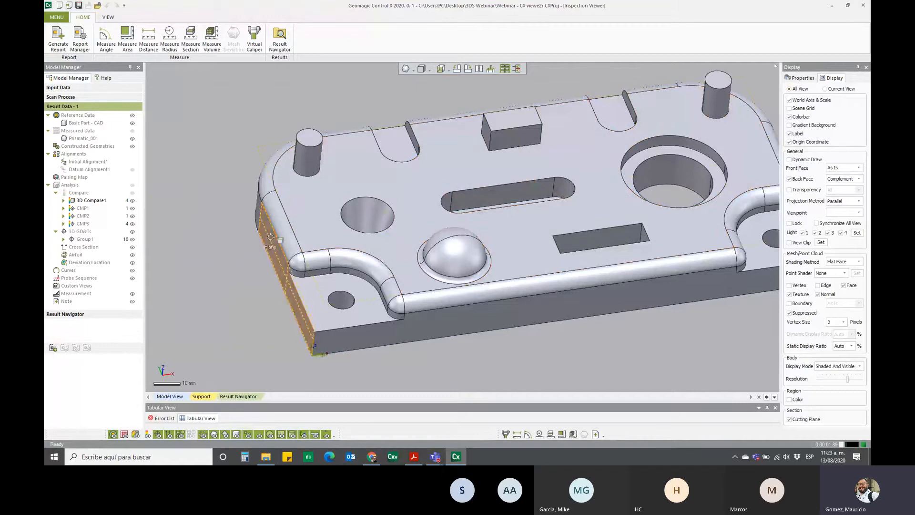
{"action": "middle_click_drag", "start_coordinate": [589, 231], "coordinate": [474, 245]}
{"action": "right_click_drag", "start_coordinate": [474, 245], "coordinate": [343, 285]}
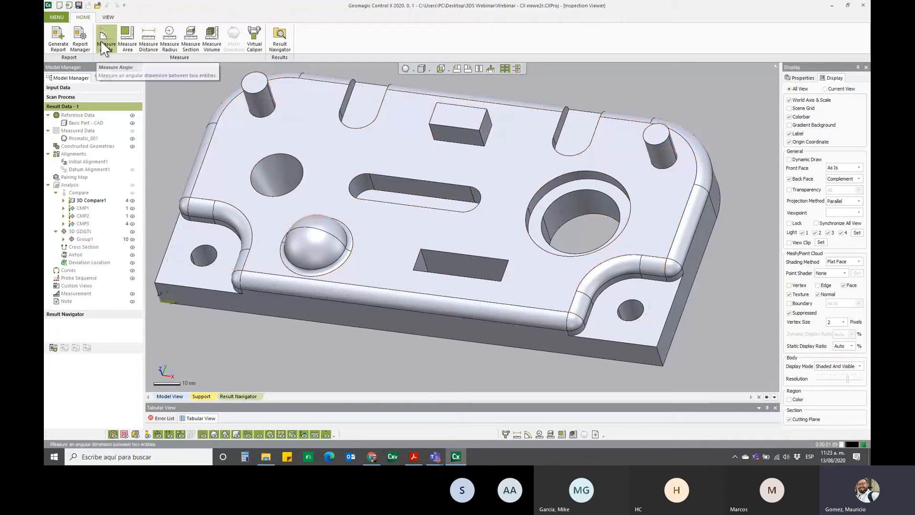
{"action": "key", "text": "ctrl+2"}
{"action": "key", "text": "ctrl+1"}
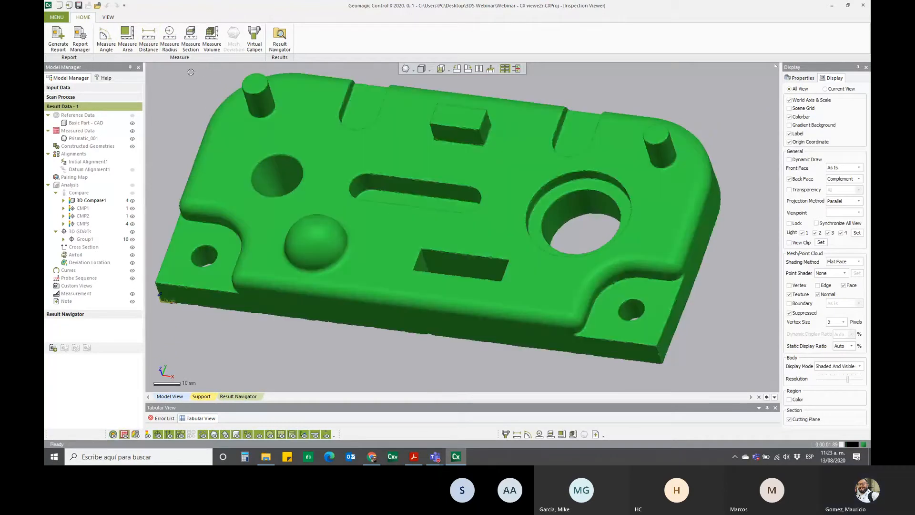
Step: Start Measure Angle with Fitting Geometry enabled and fit a plane to the mesh's top face between the dome and the rectangular slot
{"action": "left_click", "coordinate": [113, 48]}
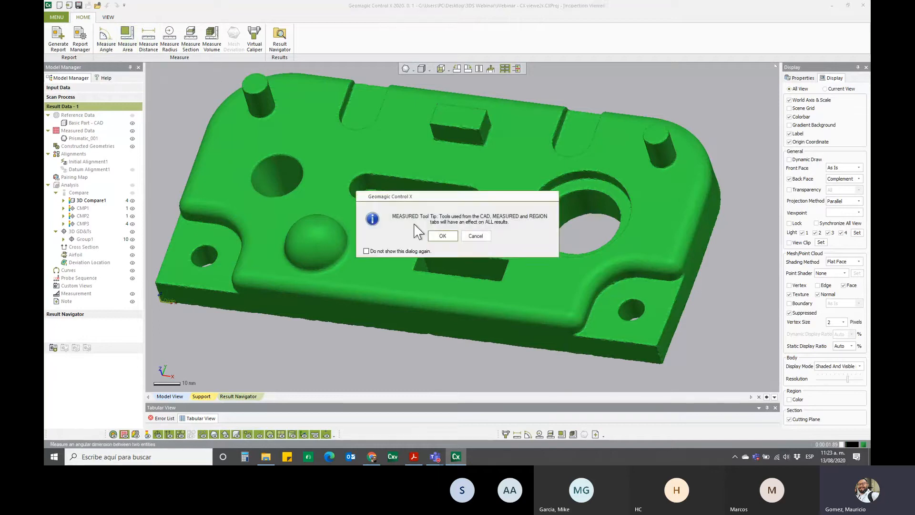
{"action": "left_click", "coordinate": [441, 237]}
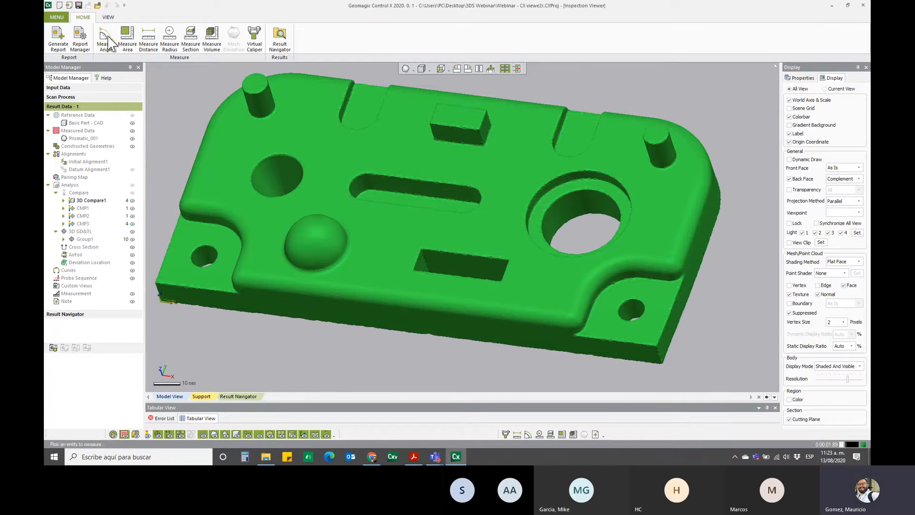
{"action": "right_click_drag", "start_coordinate": [414, 192], "coordinate": [482, 262]}
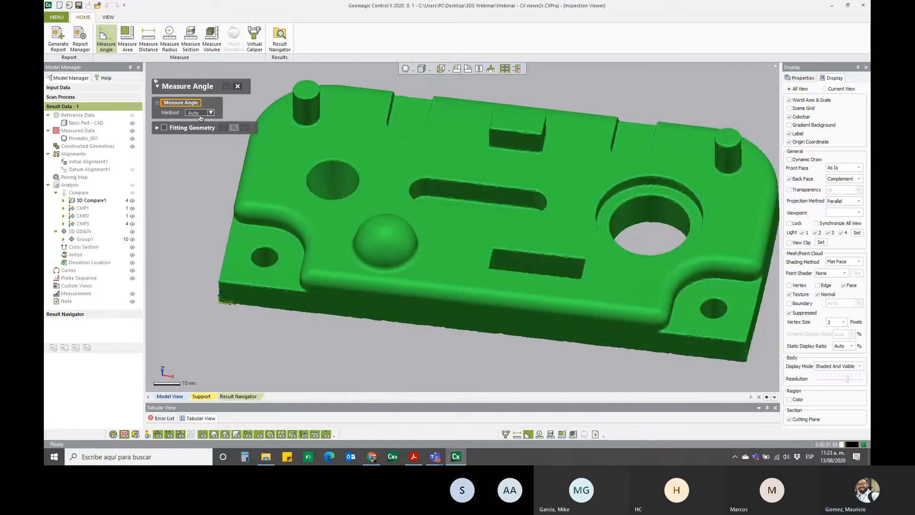
{"action": "left_click", "coordinate": [165, 128]}
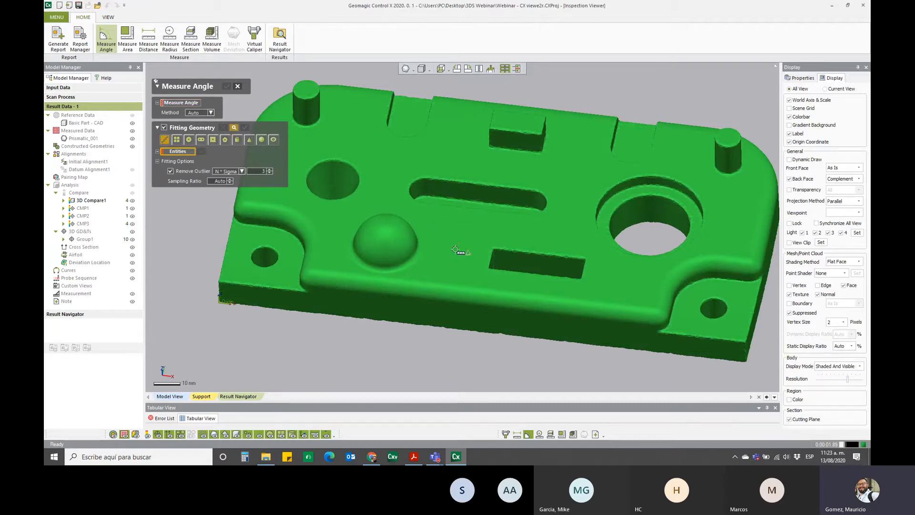
{"action": "scroll", "coordinate": [465, 262], "scroll_direction": "up", "scroll_amount": 3}
{"action": "right_click_drag", "start_coordinate": [457, 272], "coordinate": [468, 211], "text": "ctrl"}
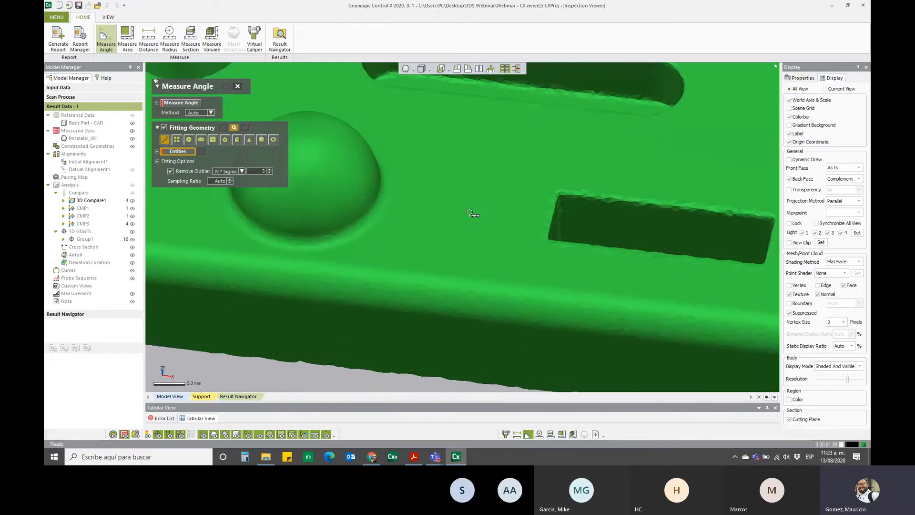
{"action": "right_click_drag", "start_coordinate": [431, 268], "coordinate": [368, 218]}
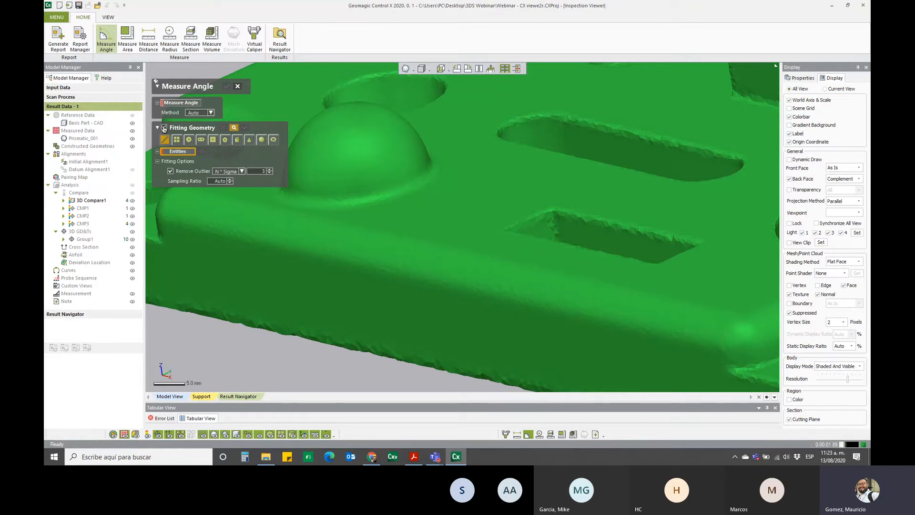
{"action": "left_click", "coordinate": [177, 140]}
{"action": "right_click_drag", "start_coordinate": [405, 214], "coordinate": [483, 324]}
{"action": "left_click_drag", "start_coordinate": [424, 118], "coordinate": [503, 246]}
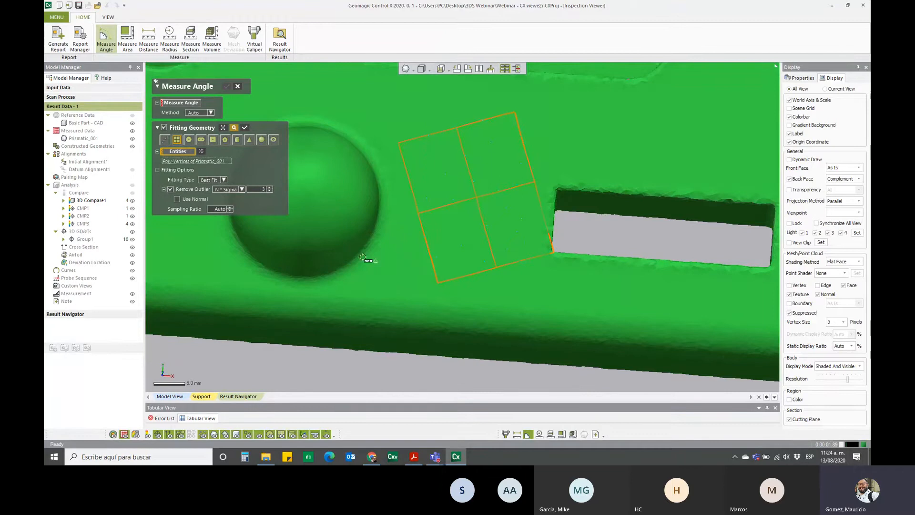
Step: Keep the top plane's fitting type at Best Fit, set outlier removal to 1.6 N * Sigma, and accept the plane
{"action": "right_click_drag", "start_coordinate": [366, 259], "coordinate": [324, 179]}
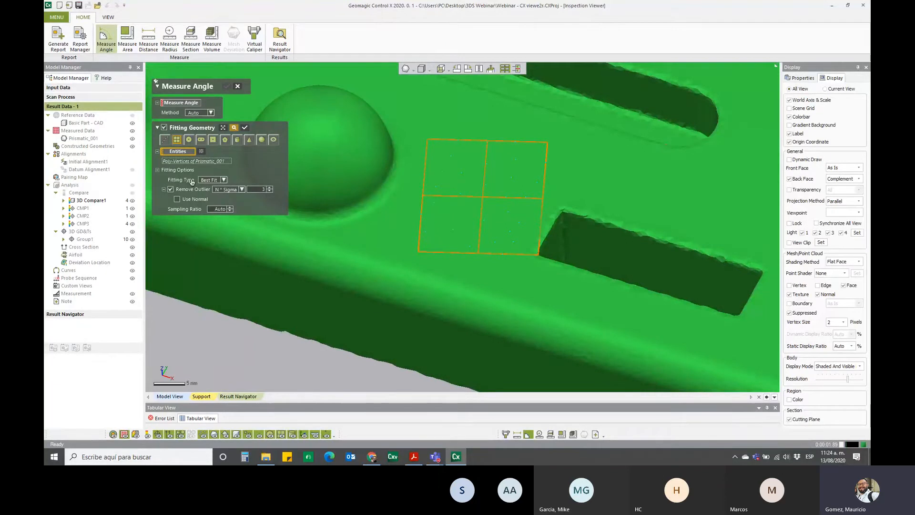
{"action": "left_click", "coordinate": [223, 180]}
{"action": "left_click", "coordinate": [223, 188]}
{"action": "double_click", "coordinate": [257, 190]}
{"action": "type", "text": "1.6"}
{"action": "key", "text": "Return"}
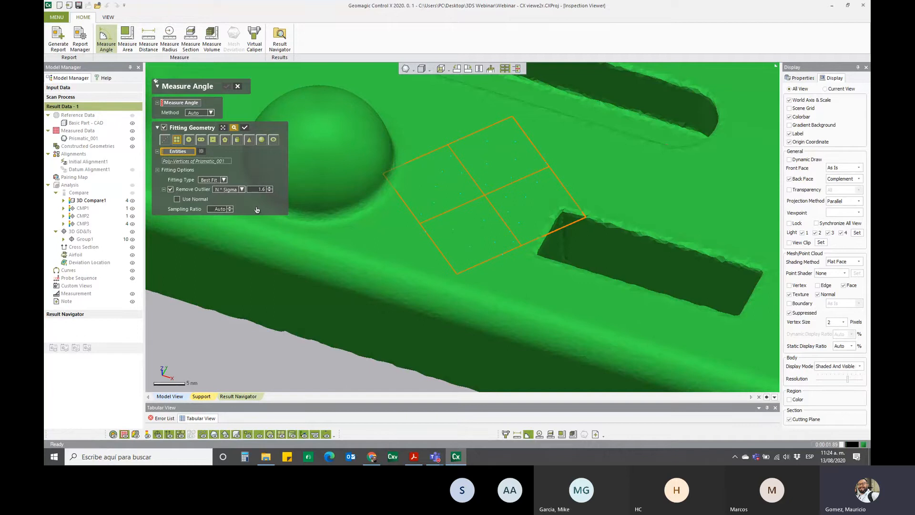
{"action": "right_click_drag", "start_coordinate": [490, 250], "coordinate": [535, 219]}
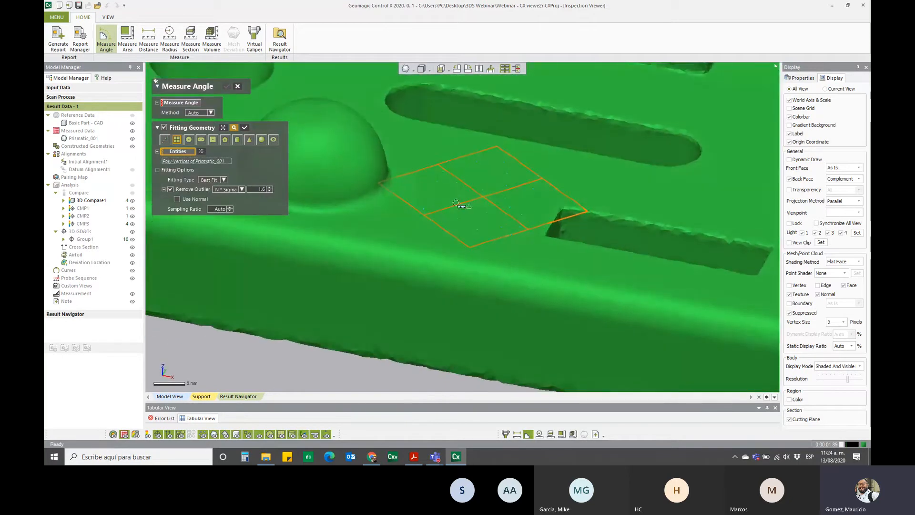
{"action": "left_click", "coordinate": [245, 128]}
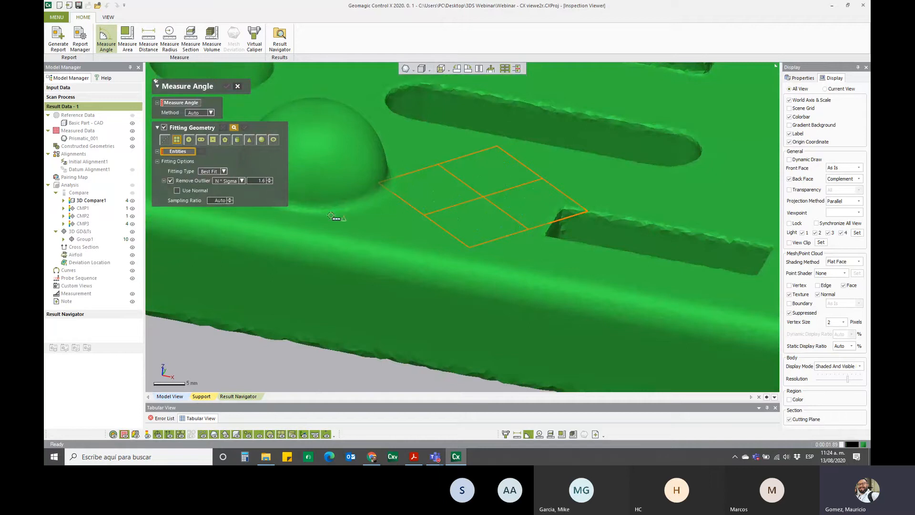
Step: Fit a Best Fit plane to the mesh's front side wall below the top plane and accept it
{"action": "right_click_drag", "start_coordinate": [456, 306], "coordinate": [515, 241]}
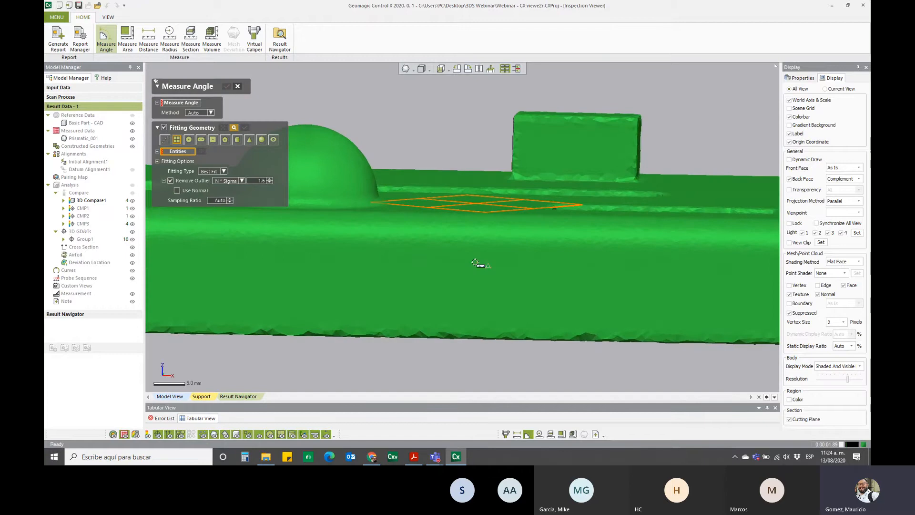
{"action": "left_click_drag", "start_coordinate": [429, 265], "coordinate": [547, 315]}
{"action": "right_click_drag", "start_coordinate": [592, 231], "coordinate": [474, 278]}
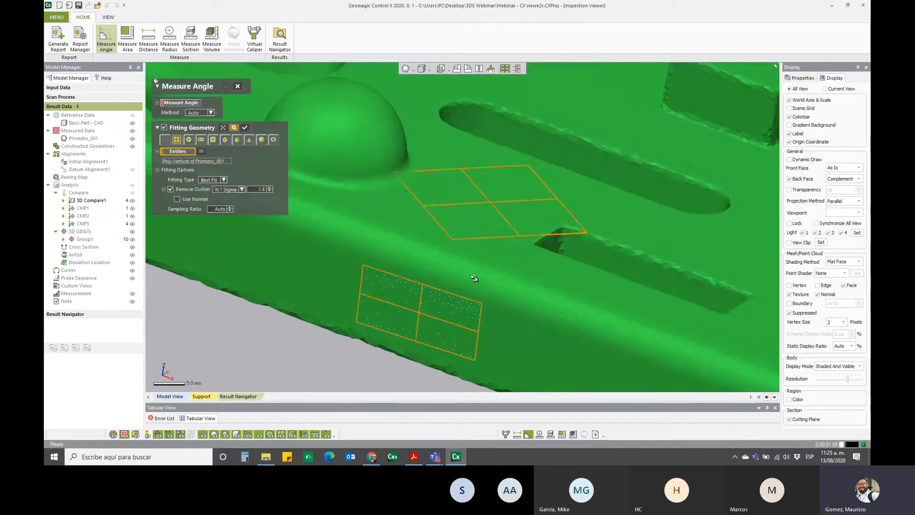
{"action": "left_click", "coordinate": [244, 127]}
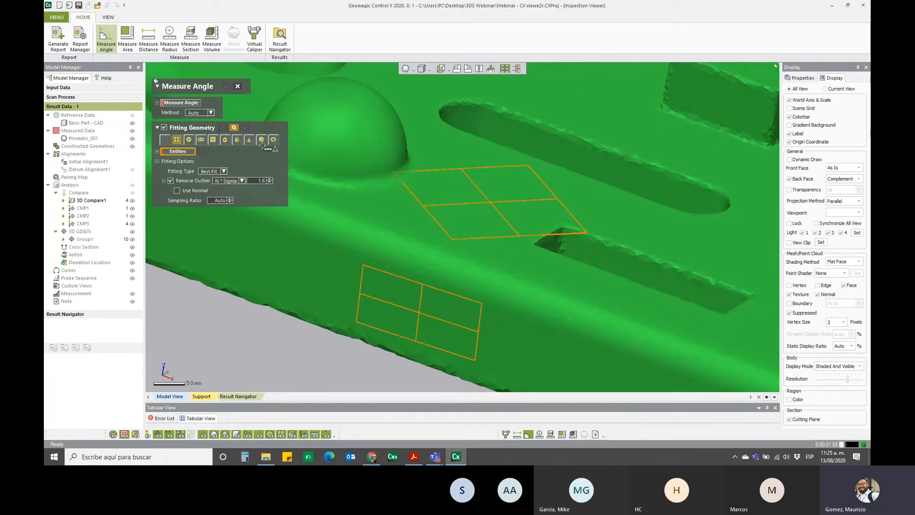
Step: Measure the angle between the fitted top plane and side-wall plane, place its label beside the edge, and finish the angle measurement
{"action": "right_click_drag", "start_coordinate": [475, 183], "coordinate": [419, 180]}
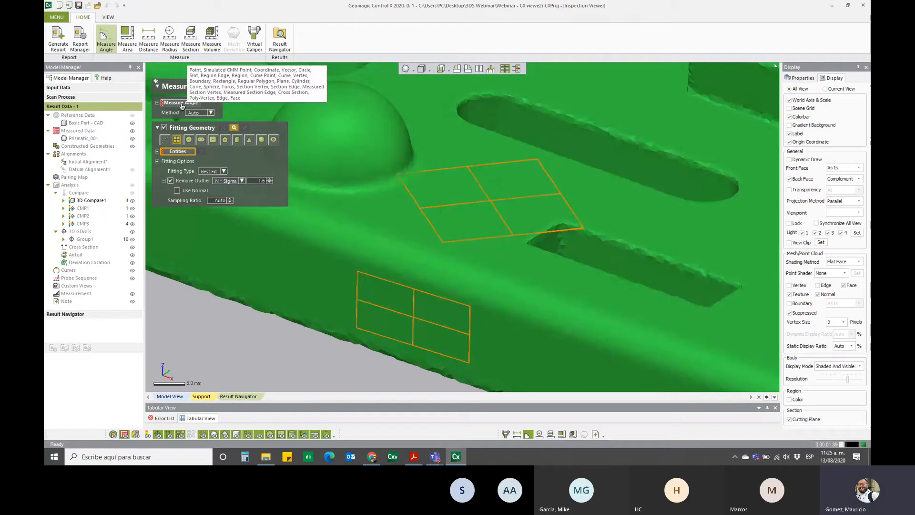
{"action": "left_click", "coordinate": [181, 104]}
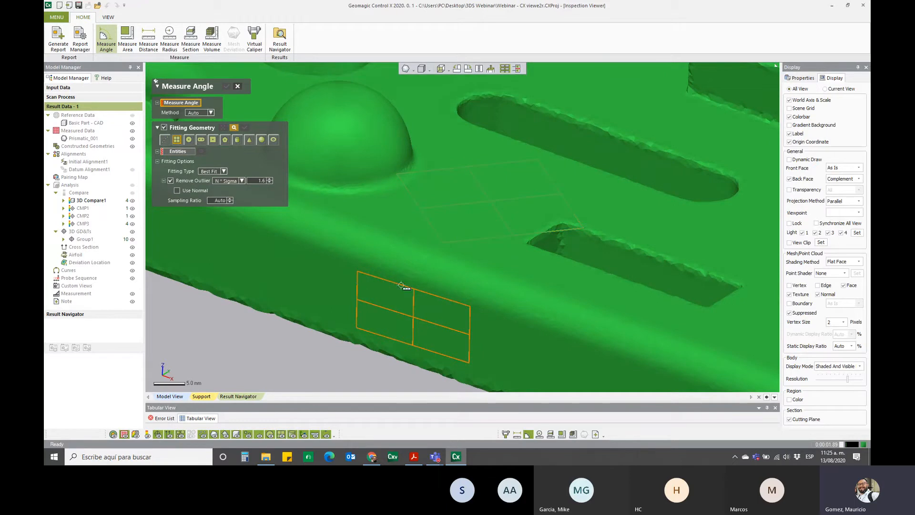
{"action": "left_click", "coordinate": [417, 300]}
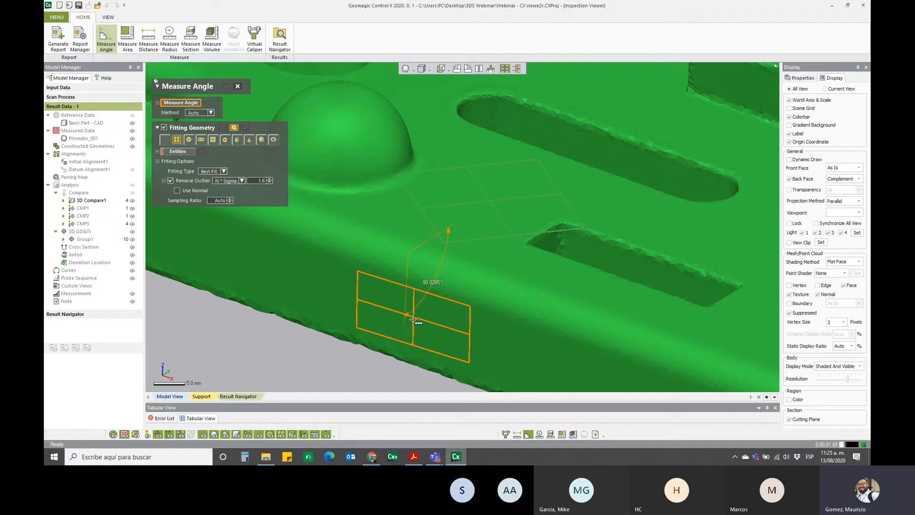
{"action": "left_click", "coordinate": [414, 319]}
{"action": "right_click_drag", "start_coordinate": [508, 311], "coordinate": [337, 261]}
{"action": "left_click_drag", "start_coordinate": [396, 219], "coordinate": [372, 129]}
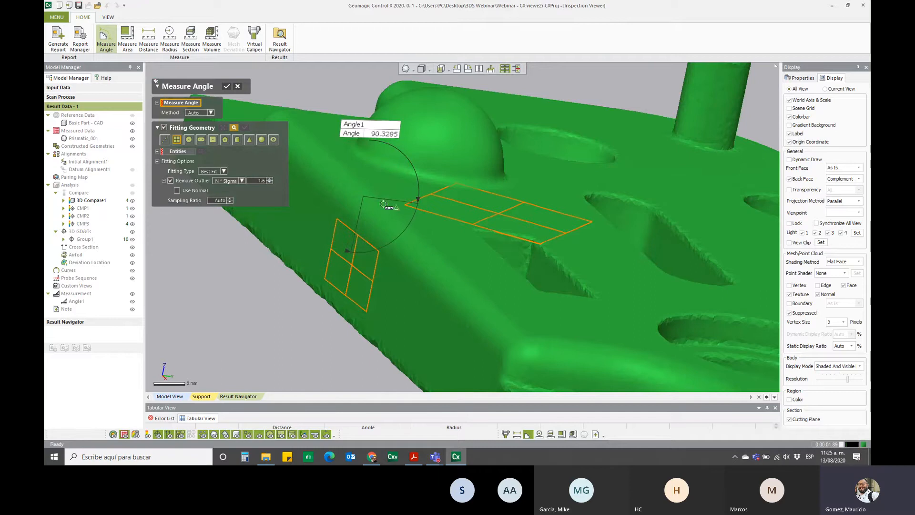
{"action": "right_click_drag", "start_coordinate": [290, 256], "coordinate": [293, 277]}
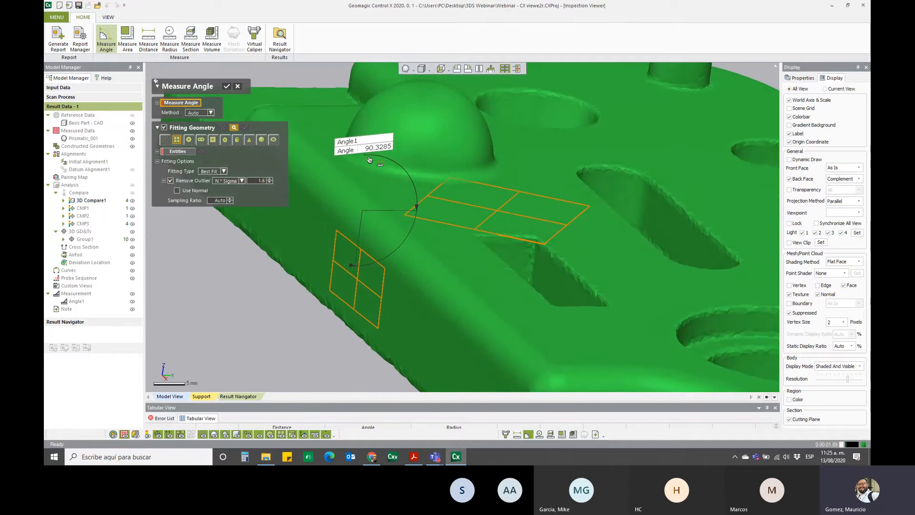
{"action": "left_click", "coordinate": [227, 87]}
Step: Start Measure Distance and measure the unaligned distance from a point on the mesh's end wall to the nearby cylindrical pin
{"action": "right_click_drag", "start_coordinate": [216, 254], "coordinate": [317, 254]}
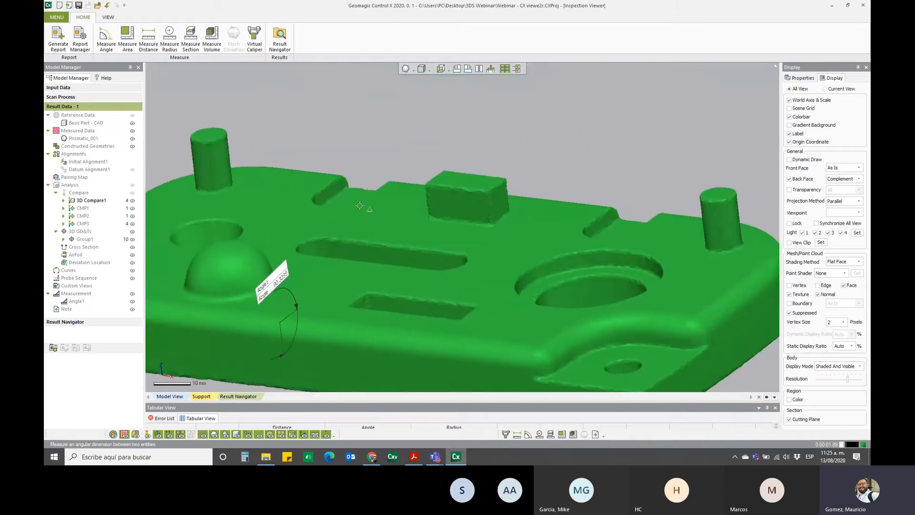
{"action": "left_click", "coordinate": [150, 41]}
{"action": "right_click_drag", "start_coordinate": [276, 239], "coordinate": [573, 252], "text": "ctrl"}
{"action": "right_click_drag", "start_coordinate": [318, 258], "coordinate": [342, 288]}
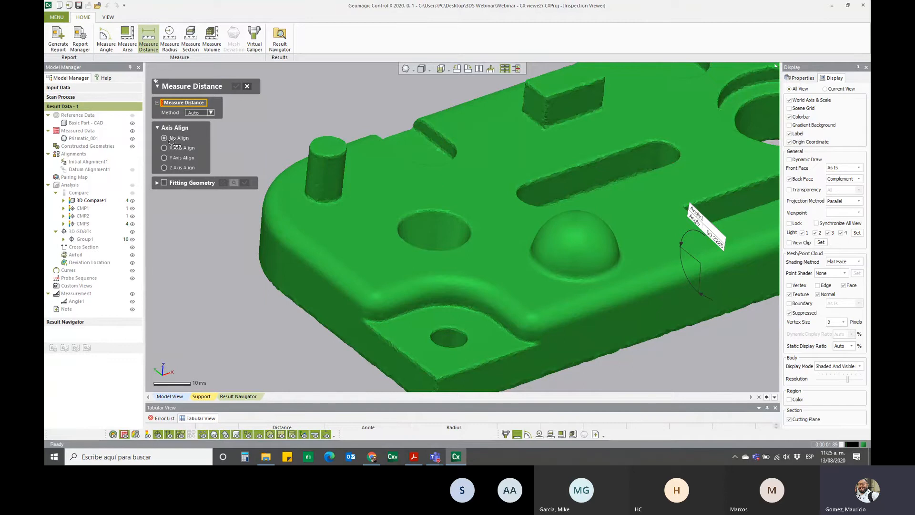
{"action": "left_click", "coordinate": [304, 284]}
{"action": "left_click", "coordinate": [319, 169]}
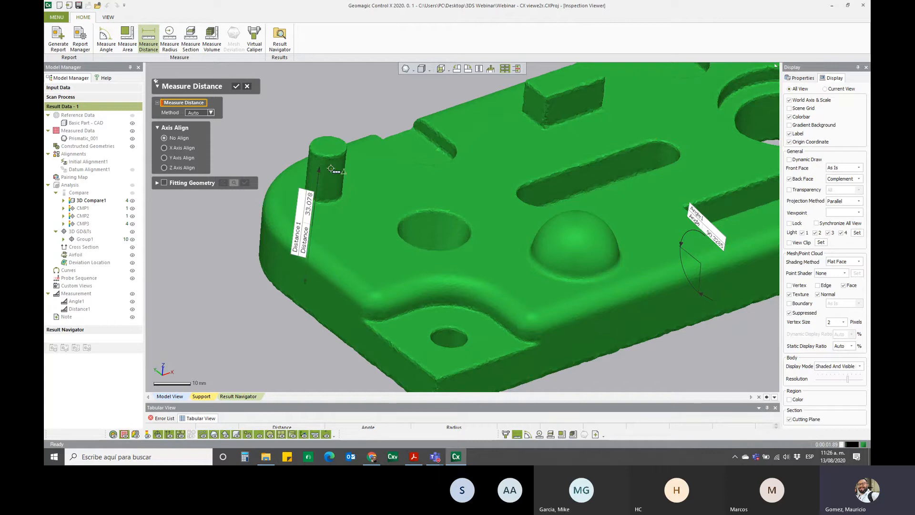
{"action": "right_click_drag", "start_coordinate": [376, 274], "coordinate": [306, 268]}
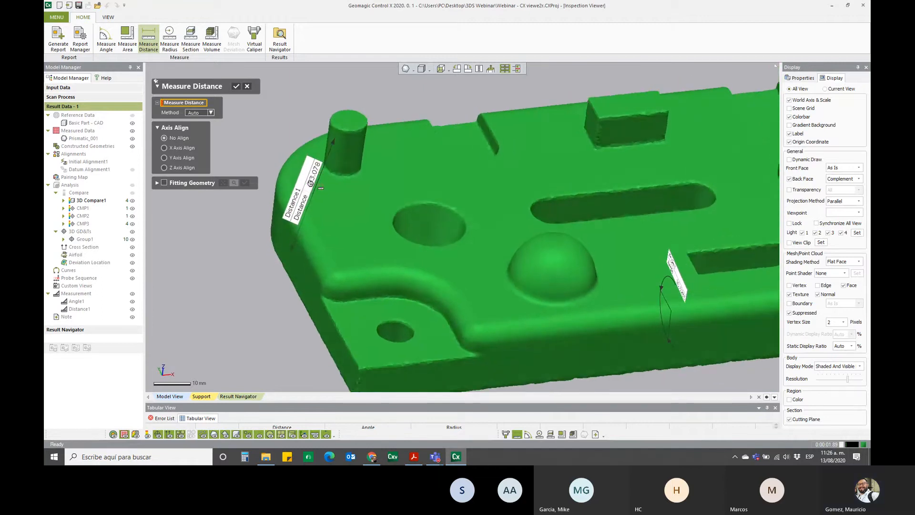
{"action": "right_click_drag", "start_coordinate": [217, 279], "coordinate": [274, 286]}
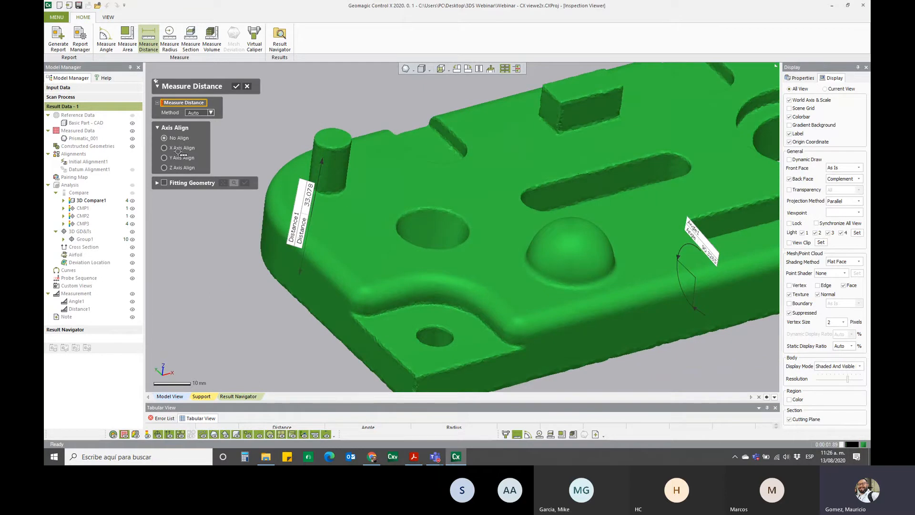
Step: Measure the X Axis Align distance between points picked on the mesh's two opposite end walls
{"action": "scroll", "coordinate": [365, 229], "scroll_direction": "down", "scroll_amount": 5}
{"action": "middle_click_drag", "start_coordinate": [499, 214], "coordinate": [444, 220]}
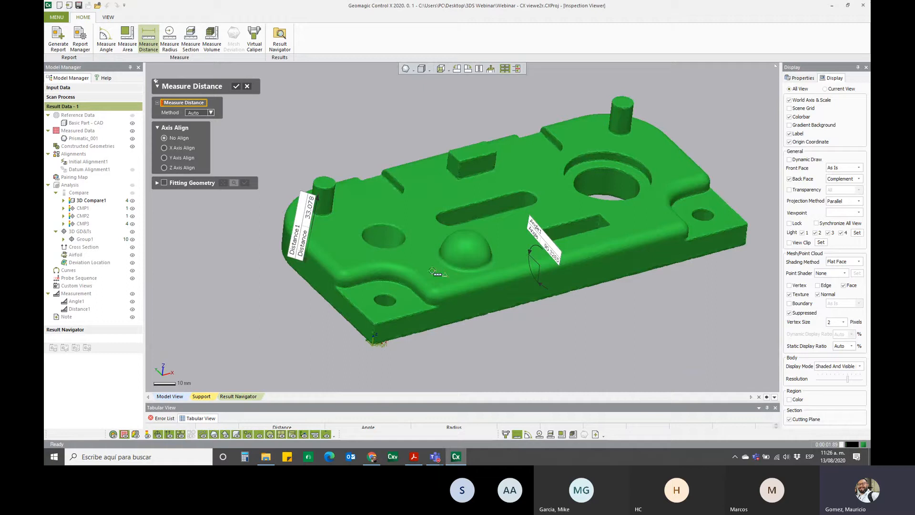
{"action": "scroll", "coordinate": [381, 370], "scroll_direction": "up", "scroll_amount": 3}
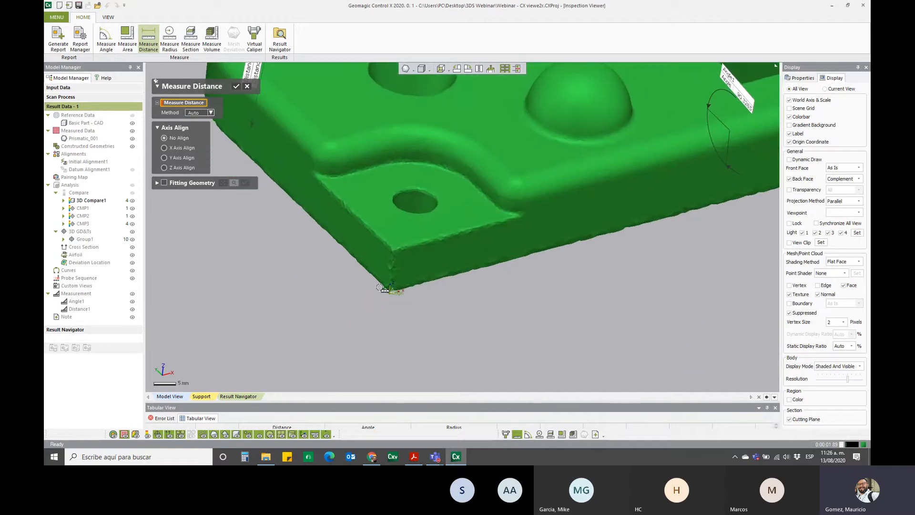
{"action": "right_click_drag", "start_coordinate": [456, 212], "coordinate": [451, 318], "text": "ctrl"}
{"action": "scroll", "coordinate": [436, 217], "scroll_direction": "down", "scroll_amount": 3}
{"action": "right_click_drag", "start_coordinate": [485, 231], "coordinate": [413, 235], "text": "ctrl"}
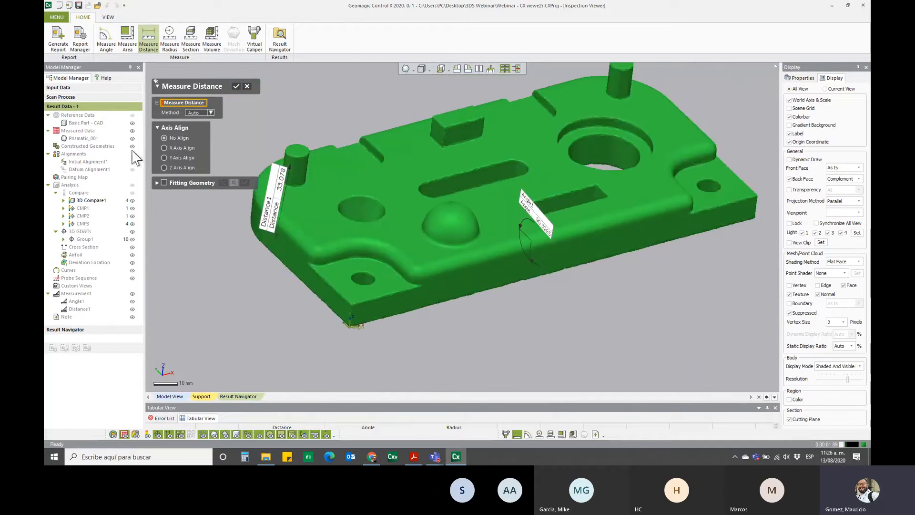
{"action": "left_click", "coordinate": [165, 148]}
{"action": "left_click", "coordinate": [290, 253]}
{"action": "right_click_drag", "start_coordinate": [603, 200], "coordinate": [534, 226]}
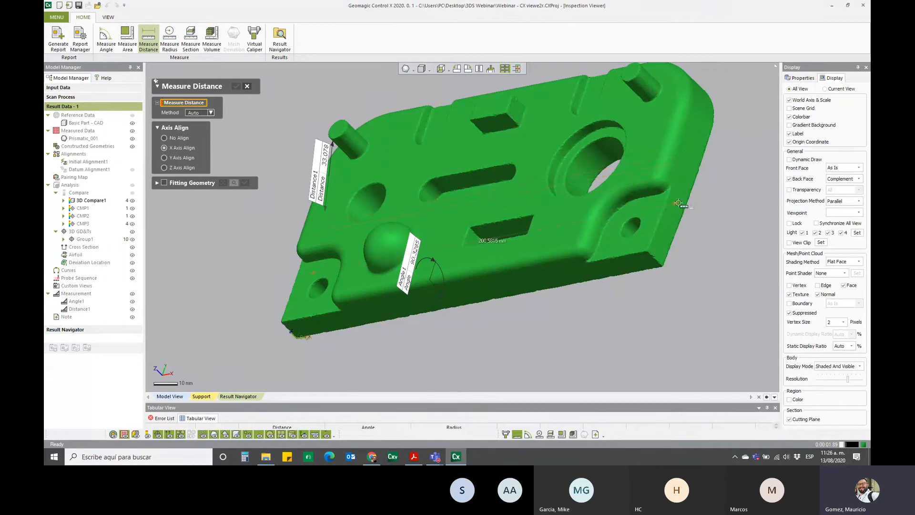
{"action": "left_click", "coordinate": [687, 161]}
Step: Place the X-aligned length dimension outside the part, beyond the long side with the two pins
{"action": "right_click_drag", "start_coordinate": [687, 162], "coordinate": [672, 257]}
{"action": "scroll", "coordinate": [486, 240], "scroll_direction": "down", "scroll_amount": 4}
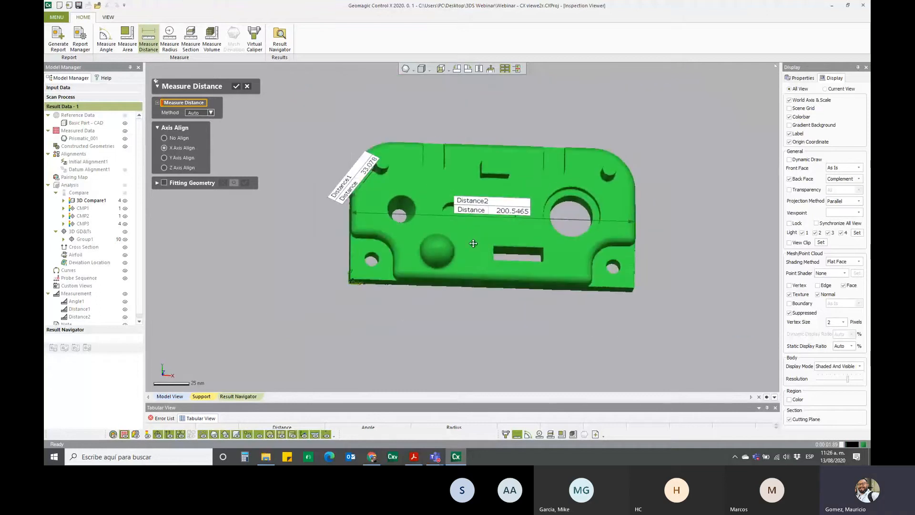
{"action": "right_click_drag", "start_coordinate": [474, 244], "coordinate": [475, 262], "text": "ctrl"}
{"action": "left_click_drag", "start_coordinate": [488, 227], "coordinate": [491, 111]}
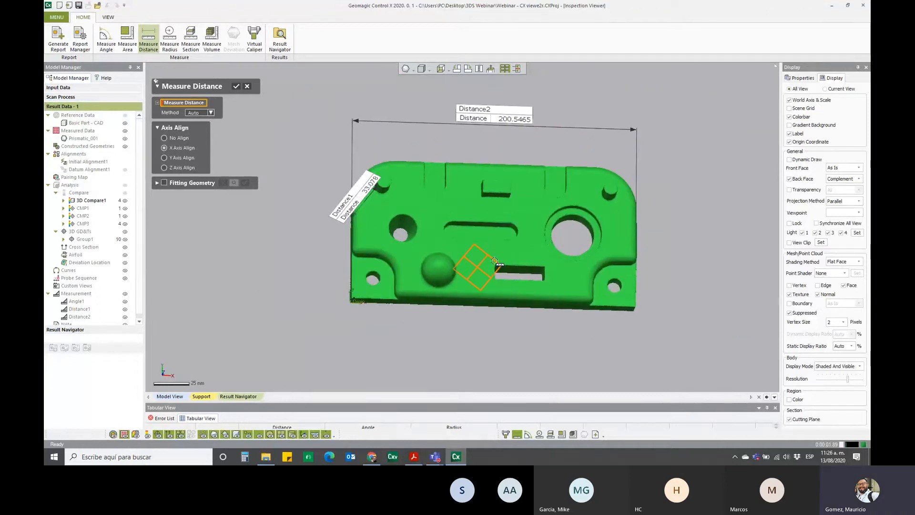
{"action": "right_click_drag", "start_coordinate": [448, 287], "coordinate": [420, 229]}
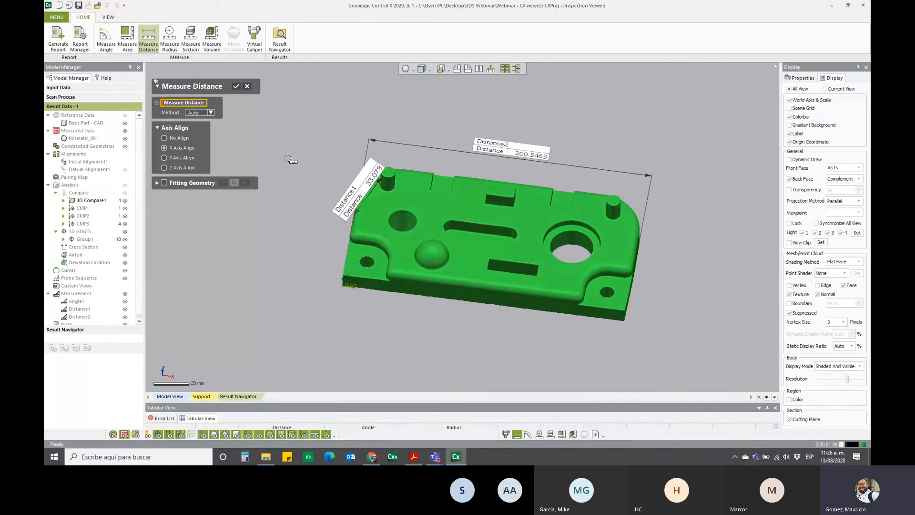
Step: Enable Fitting Geometry with the plane type and fit an accepted plane to the end wall near the large counterbored hole
{"action": "left_click", "coordinate": [165, 183]}
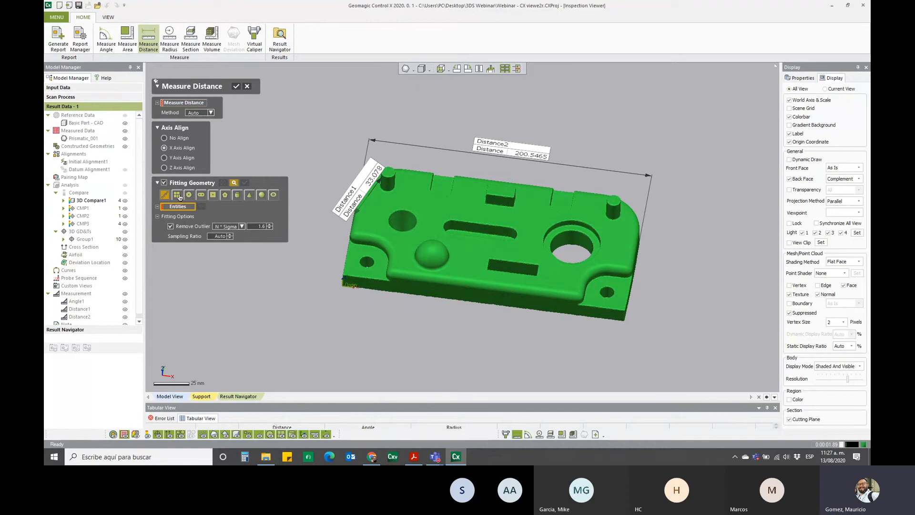
{"action": "left_click", "coordinate": [180, 197]}
{"action": "right_click_drag", "start_coordinate": [664, 240], "coordinate": [357, 248]}
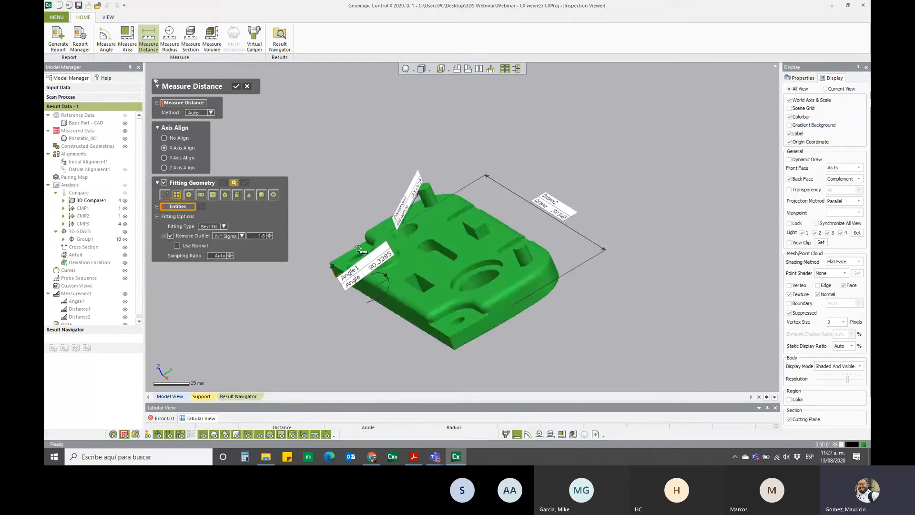
{"action": "scroll", "coordinate": [592, 310], "scroll_direction": "up", "scroll_amount": 8}
{"action": "right_click_drag", "start_coordinate": [524, 367], "coordinate": [480, 186]}
{"action": "left_click_drag", "start_coordinate": [379, 170], "coordinate": [492, 202]}
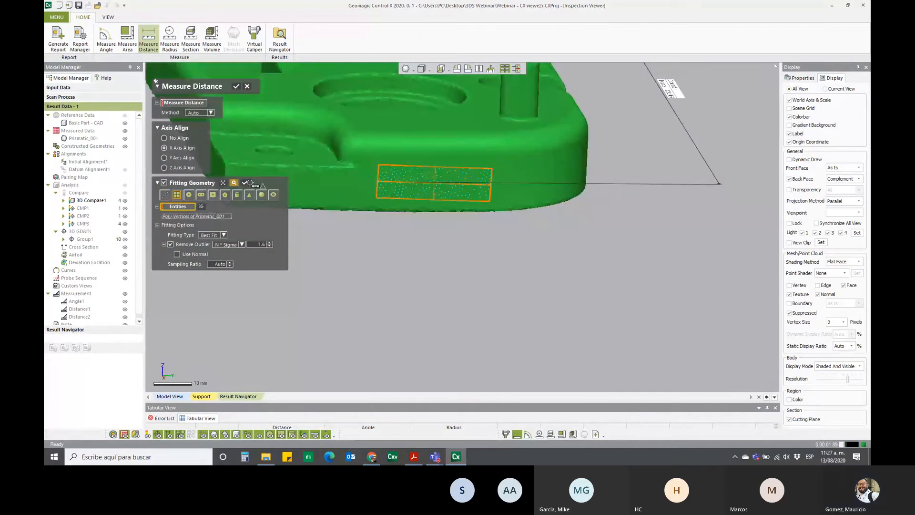
{"action": "left_click", "coordinate": [245, 183]}
Step: Fit a second plane to the opposite end wall of the mesh and accept it
{"action": "right_click_drag", "start_coordinate": [333, 238], "coordinate": [758, 269]}
{"action": "left_click_drag", "start_coordinate": [564, 269], "coordinate": [565, 270]}
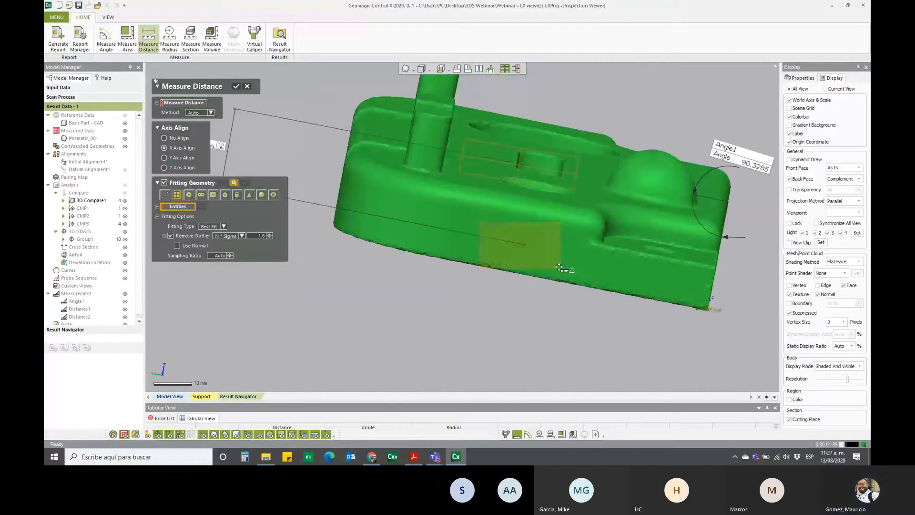
{"action": "left_click", "coordinate": [245, 182]}
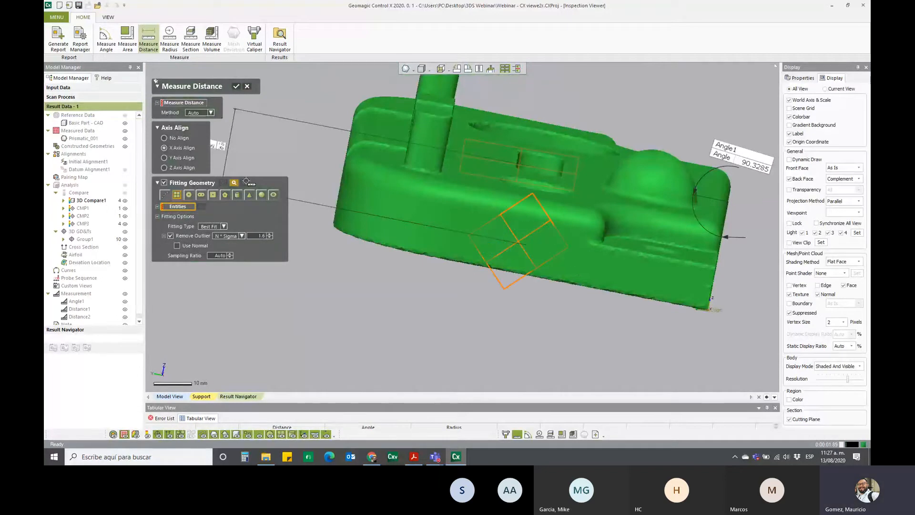
Step: Set the axis alignment to No Align and measure the distance between the two fitted end-wall planes
{"action": "scroll", "coordinate": [423, 259], "scroll_direction": "down", "scroll_amount": 2}
{"action": "right_click_drag", "start_coordinate": [423, 259], "coordinate": [519, 238]}
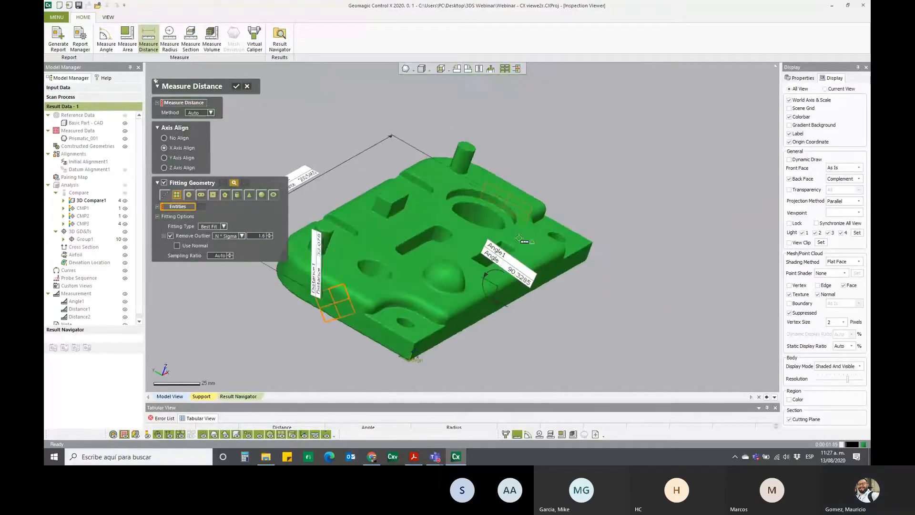
{"action": "left_click", "coordinate": [179, 139]}
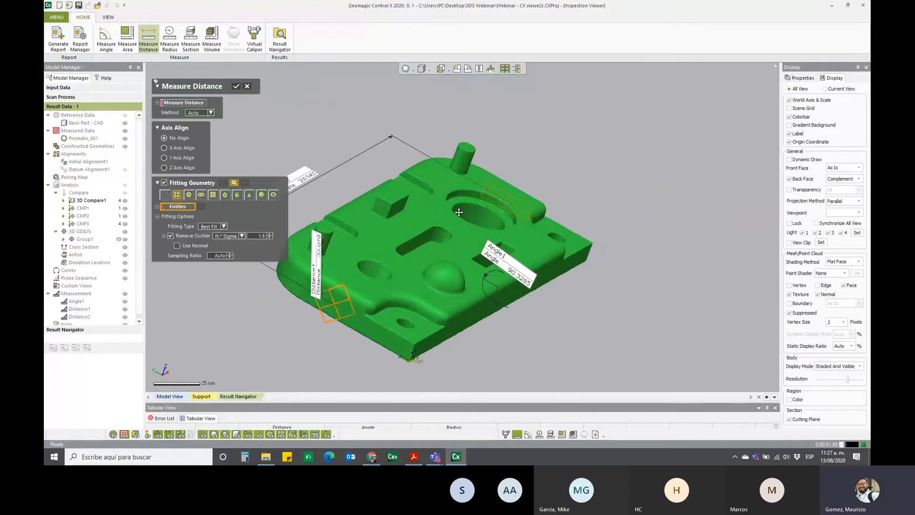
{"action": "left_click", "coordinate": [173, 102]}
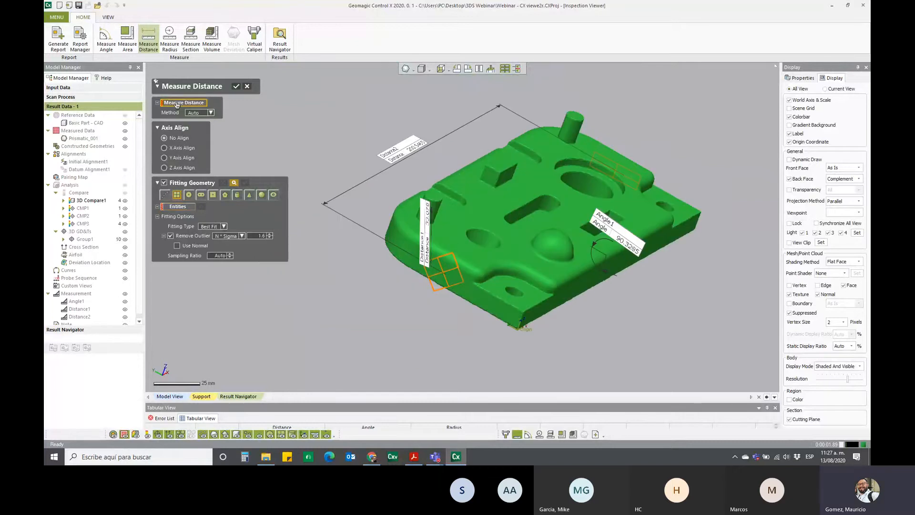
{"action": "left_click", "coordinate": [450, 254]}
{"action": "right_click_drag", "start_coordinate": [576, 235], "coordinate": [464, 248]}
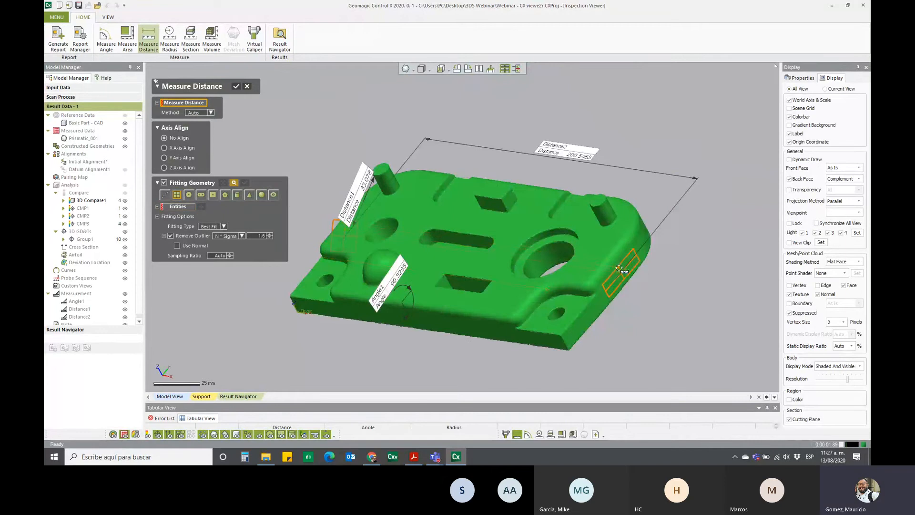
{"action": "left_click", "coordinate": [614, 268]}
Step: Place the plane-to-plane distance dimension beyond the part's long side and finish the distance measurements
{"action": "right_click_drag", "start_coordinate": [376, 258], "coordinate": [646, 243]}
{"action": "left_click_drag", "start_coordinate": [541, 242], "coordinate": [539, 118]}
{"action": "right_click_drag", "start_coordinate": [495, 215], "coordinate": [535, 183]}
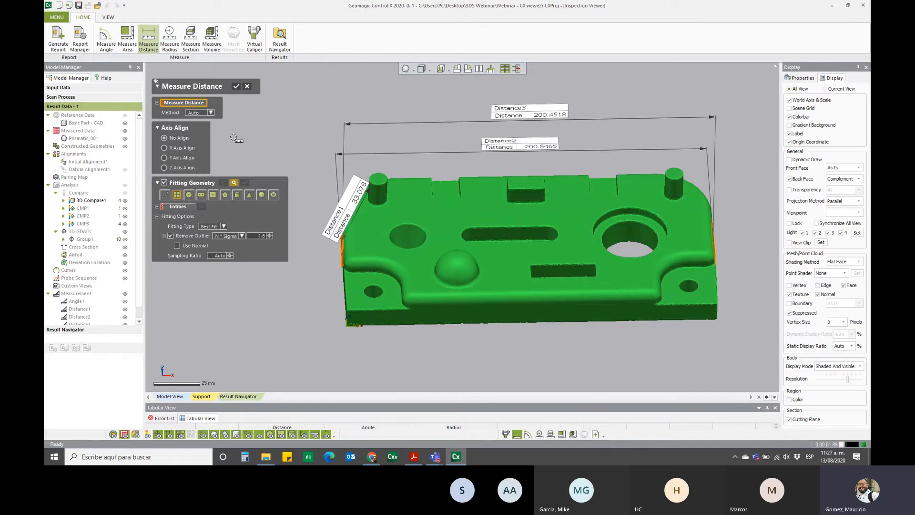
{"action": "left_click", "coordinate": [236, 87]}
Step: Start Measure Radius with cylinder Fitting Geometry and select a first patch of mesh vertices on the large counterbored hole's inner wall
{"action": "right_click_drag", "start_coordinate": [581, 224], "coordinate": [446, 188]}
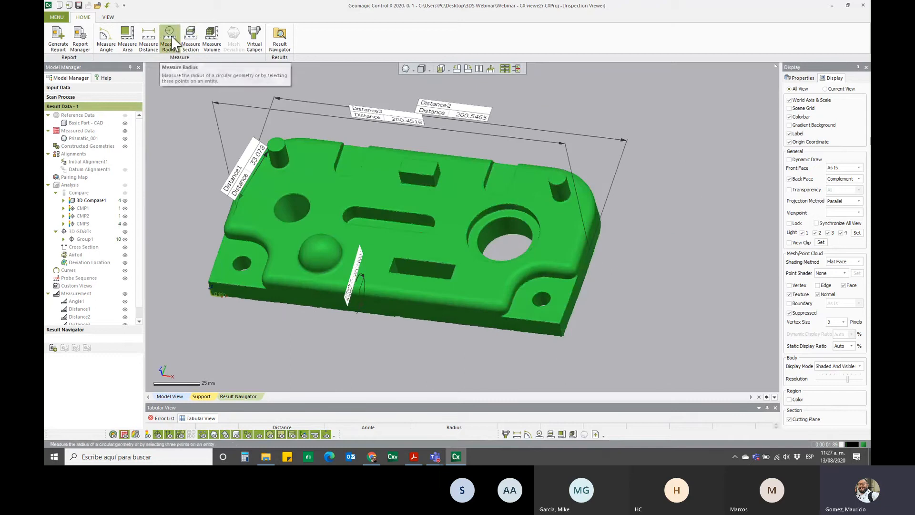
{"action": "left_click", "coordinate": [170, 35]}
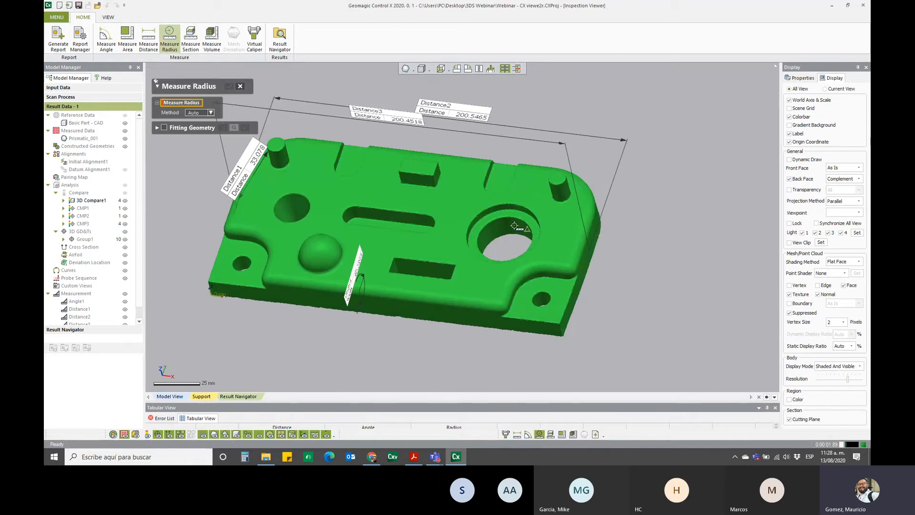
{"action": "left_click", "coordinate": [164, 128]}
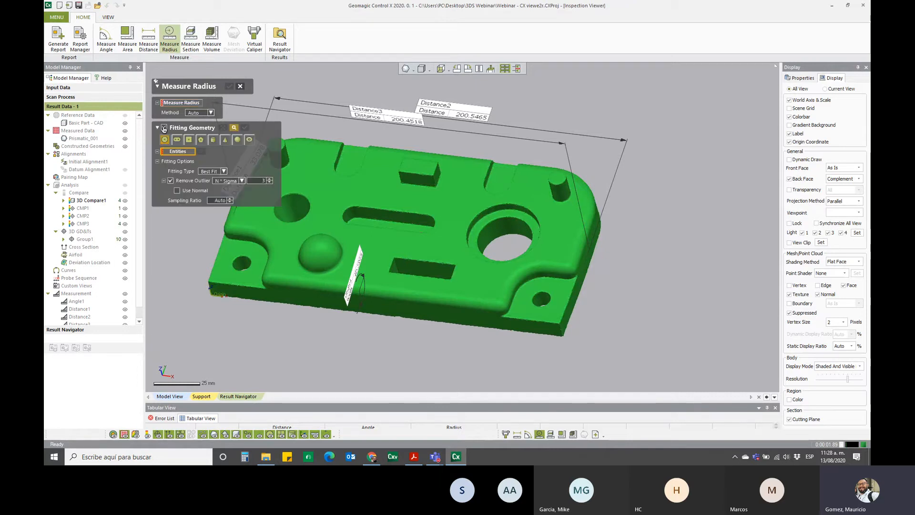
{"action": "left_click", "coordinate": [213, 140]}
{"action": "scroll", "coordinate": [491, 235], "scroll_direction": "up", "scroll_amount": 5}
{"action": "scroll", "coordinate": [491, 235], "scroll_direction": "up", "scroll_amount": 4}
{"action": "right_click_drag", "start_coordinate": [546, 276], "coordinate": [431, 291]}
{"action": "right_click_drag", "start_coordinate": [420, 231], "coordinate": [468, 189]}
{"action": "left_click_drag", "start_coordinate": [381, 233], "coordinate": [540, 284]}
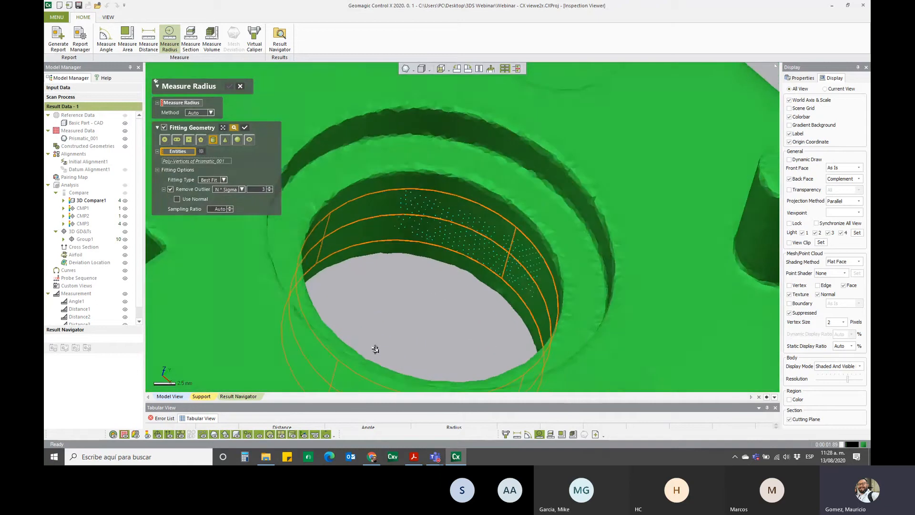
Step: Extend the vertex selection around the hole's inner wall and accept the cylinder fit with outlier removal at 1.6 N * Sigma
{"action": "right_click_drag", "start_coordinate": [374, 348], "coordinate": [510, 320]}
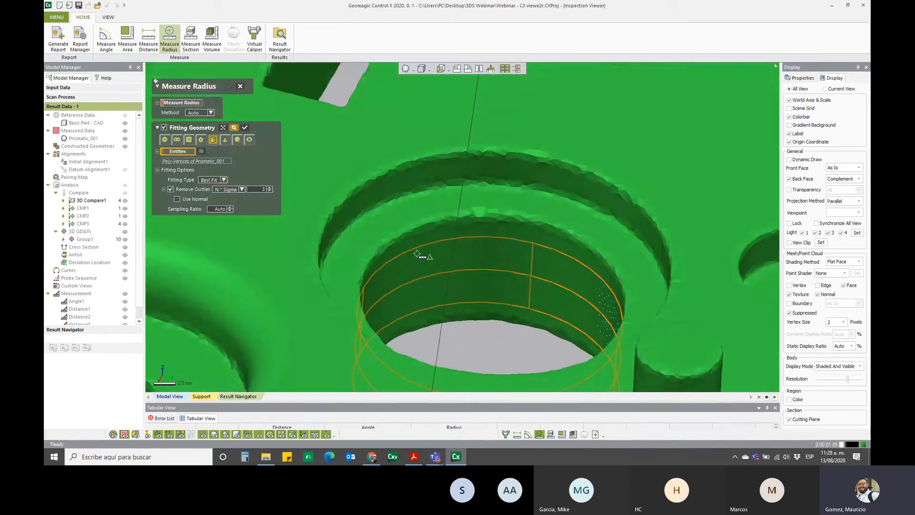
{"action": "left_click_drag", "start_coordinate": [416, 252], "coordinate": [596, 316]}
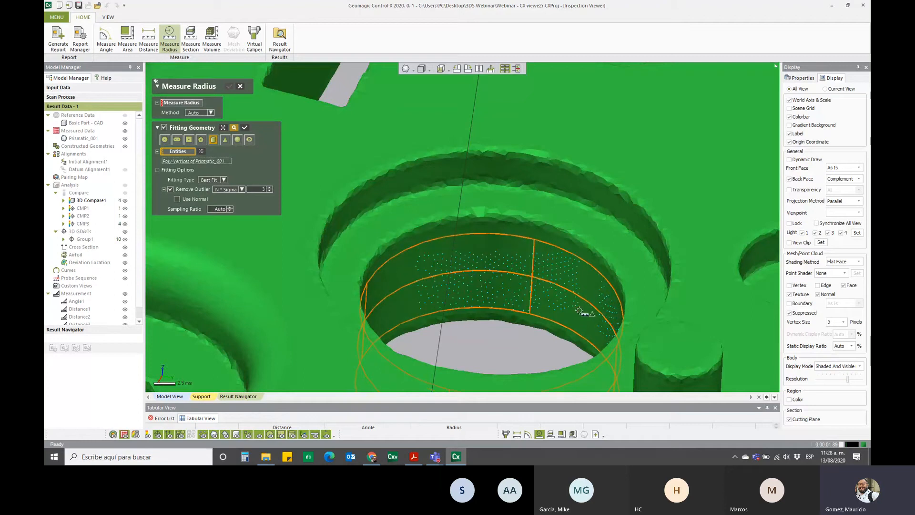
{"action": "right_click_drag", "start_coordinate": [620, 318], "coordinate": [548, 343]}
{"action": "right_click_drag", "start_coordinate": [518, 314], "coordinate": [496, 280]}
{"action": "left_click_drag", "start_coordinate": [459, 246], "coordinate": [619, 295]}
{"action": "right_click_drag", "start_coordinate": [619, 295], "coordinate": [477, 267]}
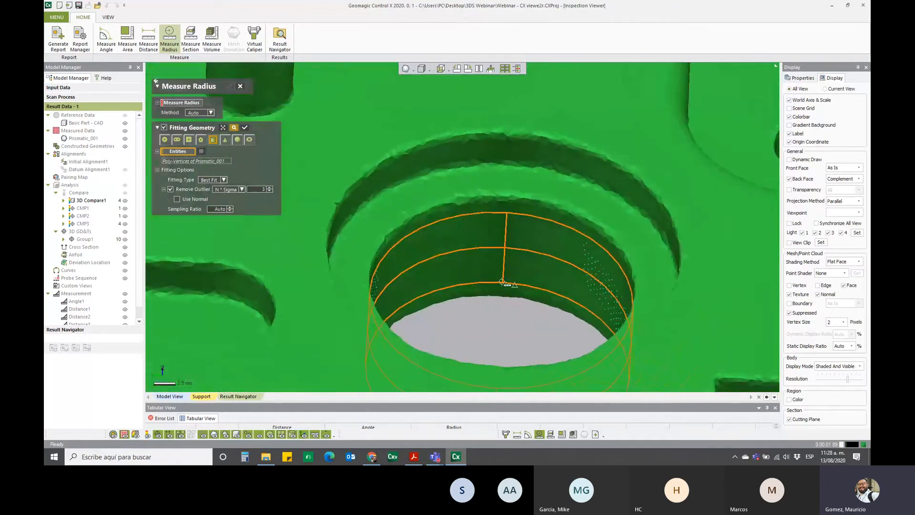
{"action": "left_click_drag", "start_coordinate": [409, 249], "coordinate": [557, 280]}
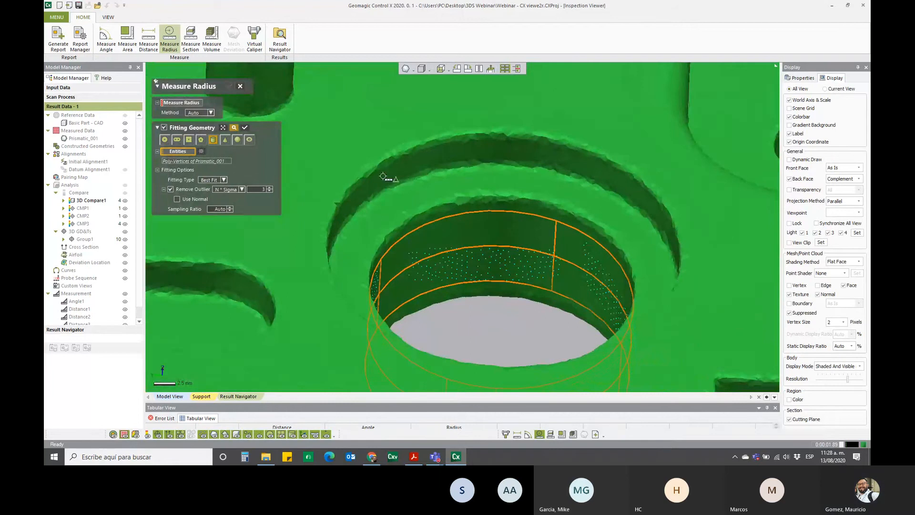
{"action": "type", "text": "1.6"}
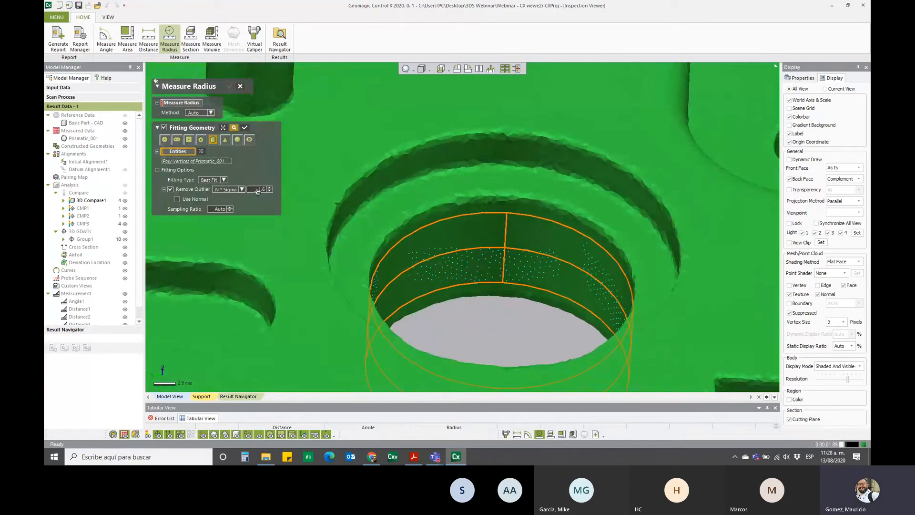
{"action": "left_click", "coordinate": [245, 128]}
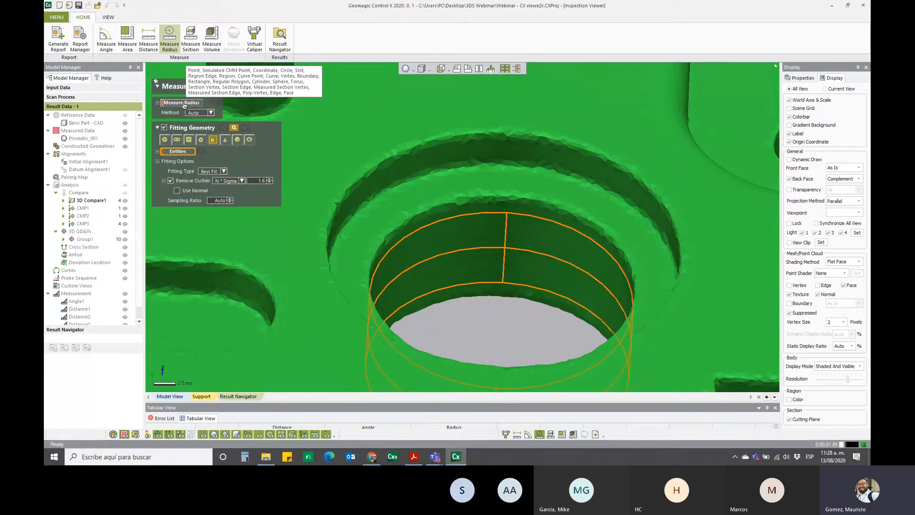
Step: Measure the fitted cylinder's radius and place its label outside the part beside the large hole, accepting the measurement
{"action": "left_click", "coordinate": [184, 105]}
{"action": "left_click", "coordinate": [508, 214]}
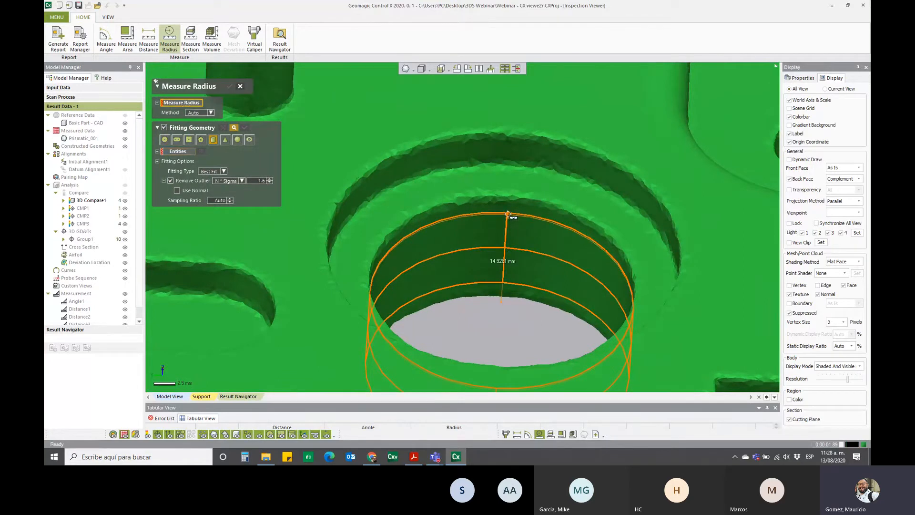
{"action": "left_click", "coordinate": [508, 214]}
{"action": "right_click_drag", "start_coordinate": [587, 319], "coordinate": [351, 353]}
{"action": "scroll", "coordinate": [496, 318], "scroll_direction": "down", "scroll_amount": 1}
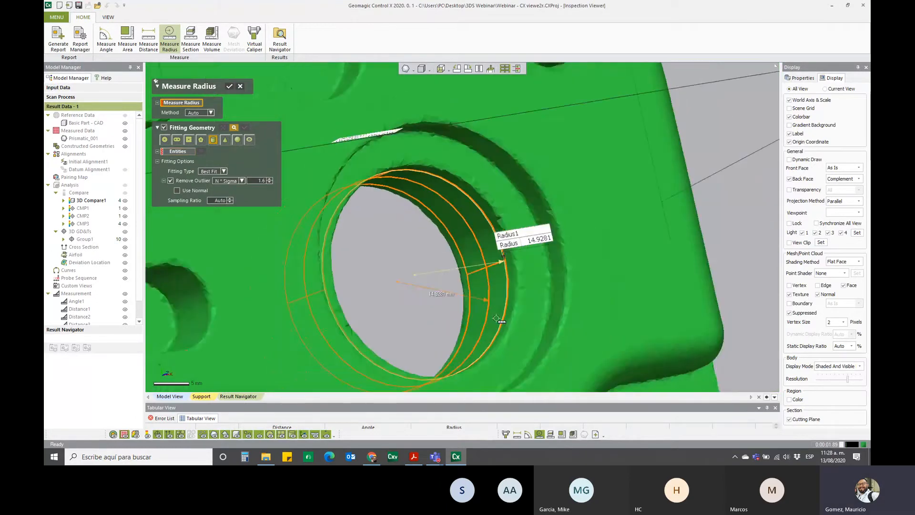
{"action": "scroll", "coordinate": [497, 318], "scroll_direction": "down", "scroll_amount": 2}
{"action": "left_click_drag", "start_coordinate": [508, 228], "coordinate": [690, 221]}
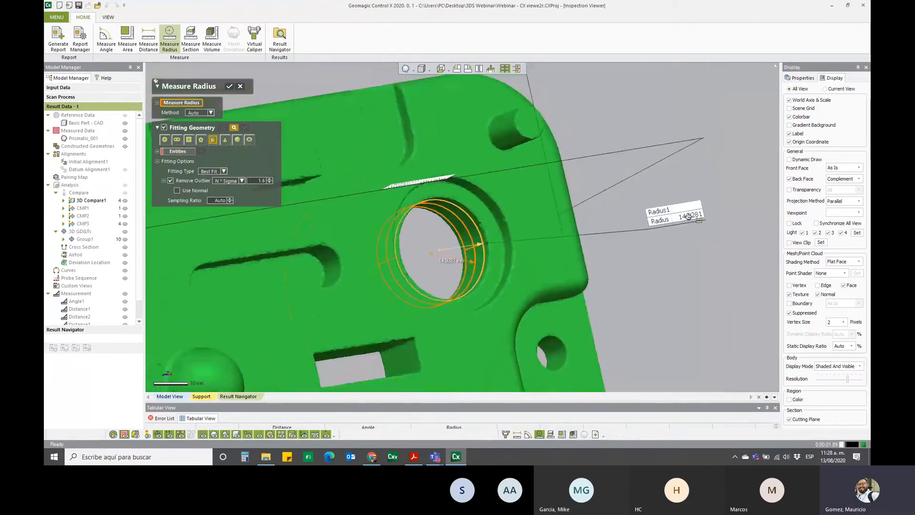
{"action": "left_click", "coordinate": [229, 87]}
{"action": "scroll", "coordinate": [433, 264], "scroll_direction": "down", "scroll_amount": 3}
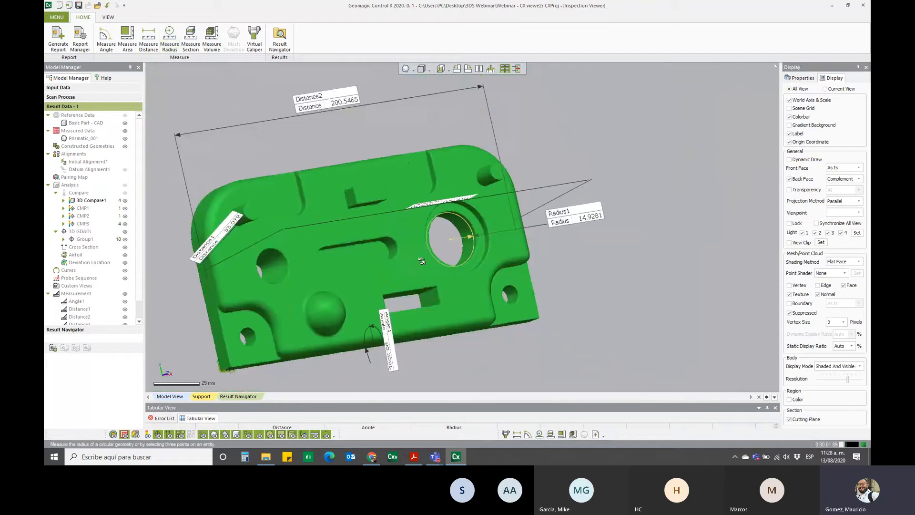
Step: Reposition the 33.078 distance label farther from the part and raise the large hole's radius label
{"action": "right_click_drag", "start_coordinate": [422, 253], "coordinate": [369, 196]}
{"action": "right_click_drag", "start_coordinate": [471, 244], "coordinate": [425, 271]}
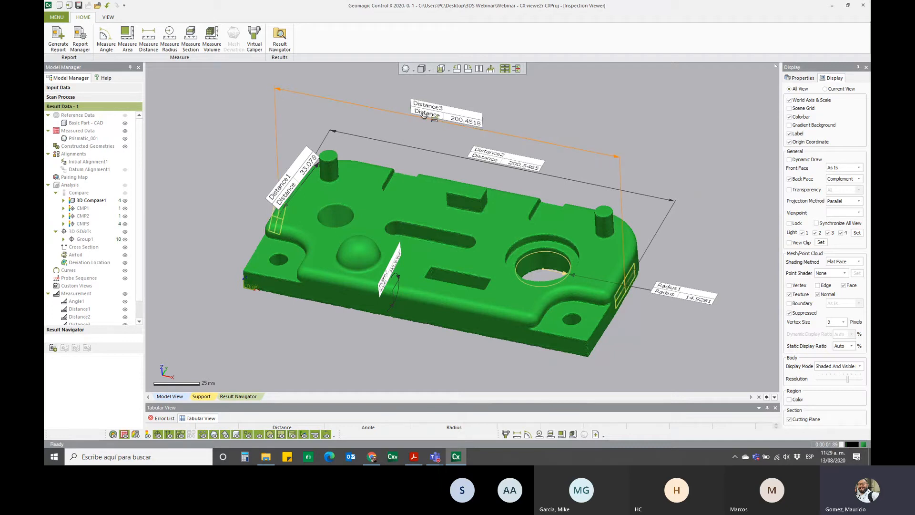
{"action": "left_click_drag", "start_coordinate": [299, 173], "coordinate": [278, 153]}
{"action": "mouse_move", "coordinate": [420, 192]}
{"action": "right_mouse_down"}
{"action": "mouse_move", "coordinate": [447, 190]}
{"action": "mouse_move", "coordinate": [410, 190]}
{"action": "right_mouse_up"}
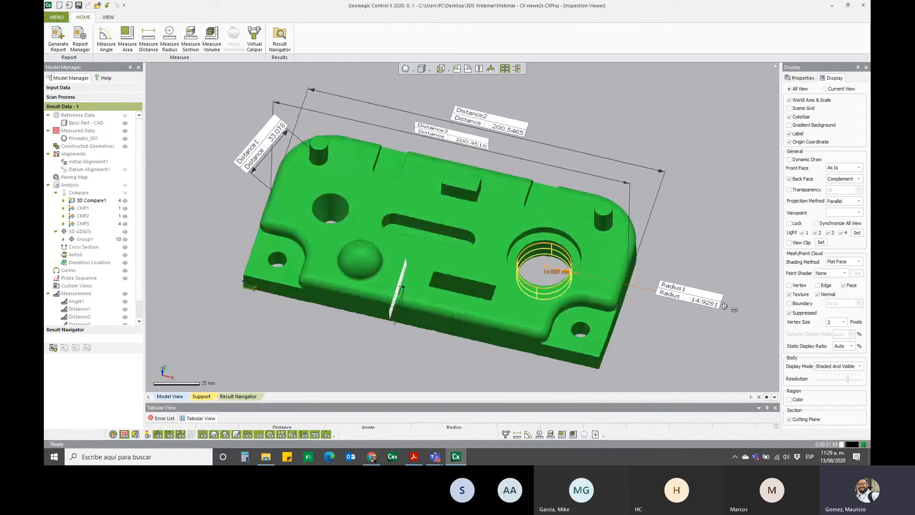
{"action": "left_click_drag", "start_coordinate": [704, 304], "coordinate": [709, 246]}
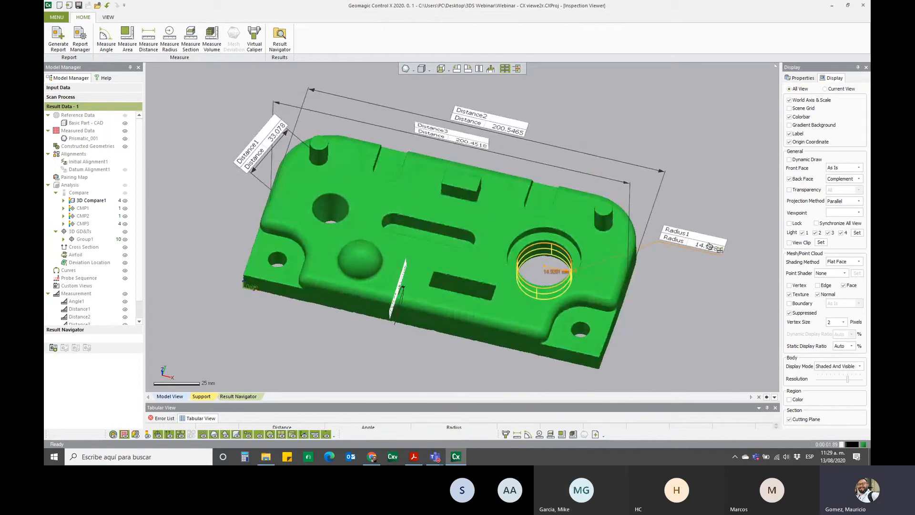
{"action": "right_click_drag", "start_coordinate": [470, 271], "coordinate": [502, 227]}
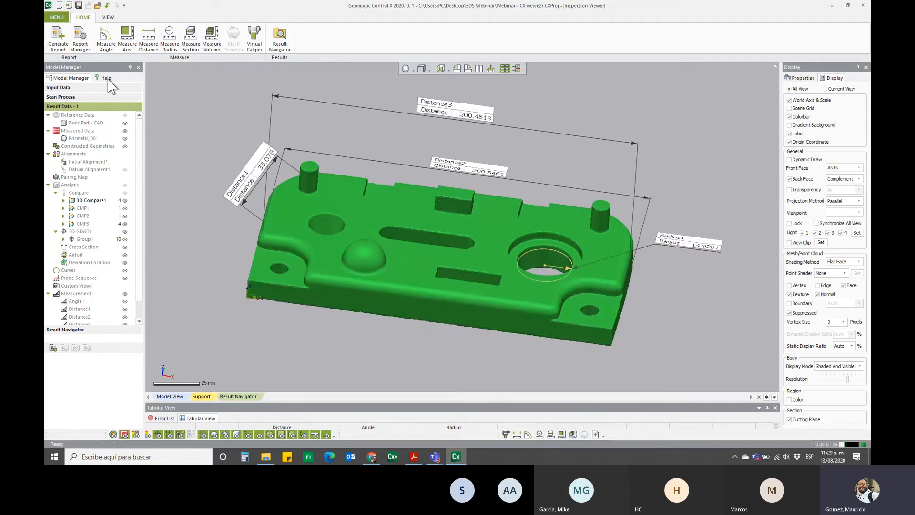
Step: Start Virtual Caliper with the external type and automatic direction, placing the first tip on one end face of the raised rectangular block
{"action": "left_click", "coordinate": [255, 37]}
{"action": "middle_click_drag", "start_coordinate": [298, 200], "coordinate": [325, 239]}
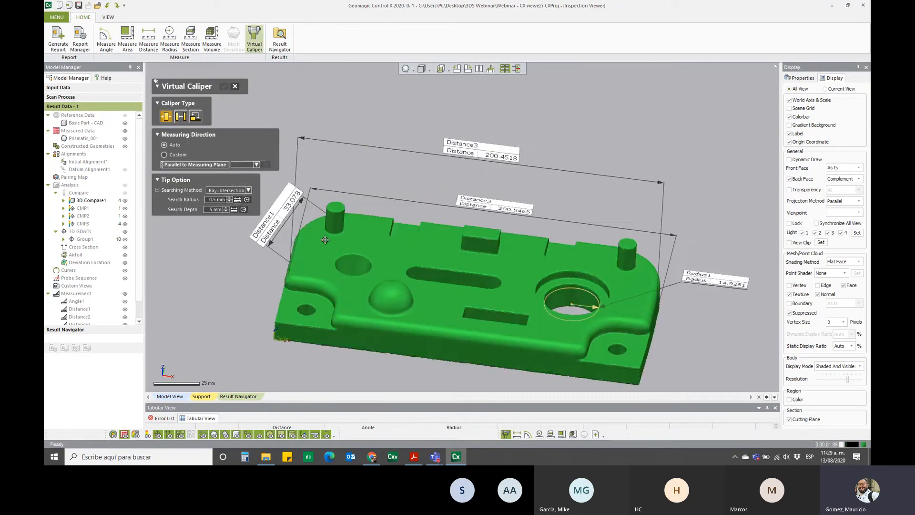
{"action": "scroll", "coordinate": [469, 288], "scroll_direction": "up", "scroll_amount": 4}
{"action": "right_click_drag", "start_coordinate": [458, 313], "coordinate": [550, 270]}
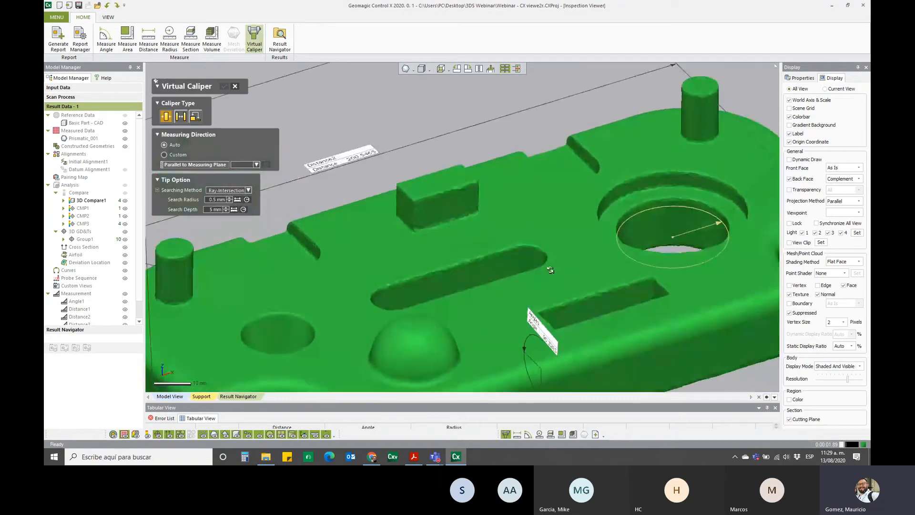
{"action": "middle_click_drag", "start_coordinate": [495, 224], "coordinate": [459, 264]}
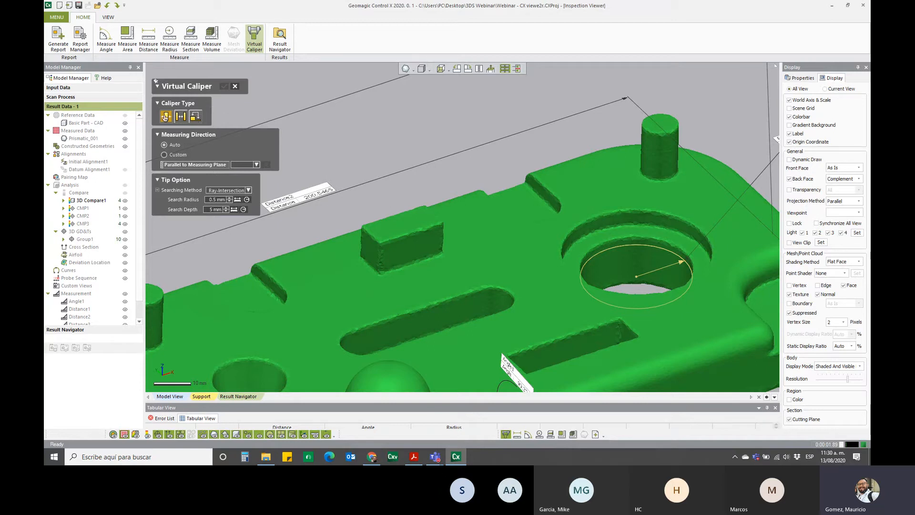
{"action": "scroll", "coordinate": [379, 264], "scroll_direction": "up", "scroll_amount": 5}
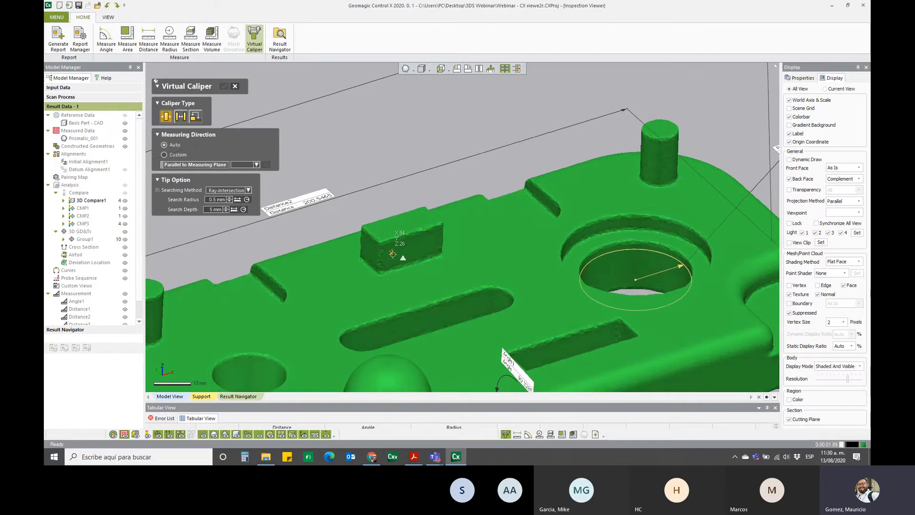
{"action": "left_click", "coordinate": [331, 243]}
Step: Place the second caliper tip on the block's opposite end face to measure its length
{"action": "right_click_drag", "start_coordinate": [526, 262], "coordinate": [311, 245]}
{"action": "right_click_drag", "start_coordinate": [524, 253], "coordinate": [471, 250]}
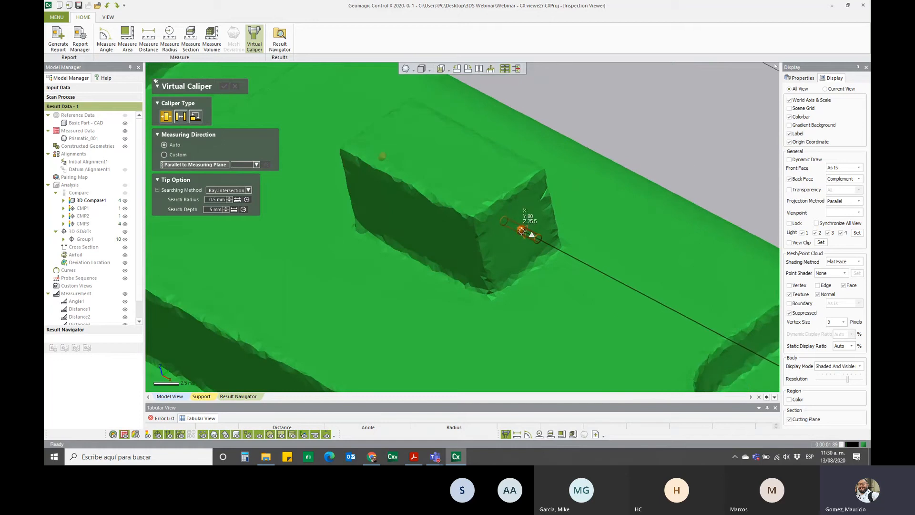
{"action": "scroll", "coordinate": [522, 230], "scroll_direction": "up", "scroll_amount": 4}
{"action": "scroll", "coordinate": [522, 220], "scroll_direction": "down", "scroll_amount": 4}
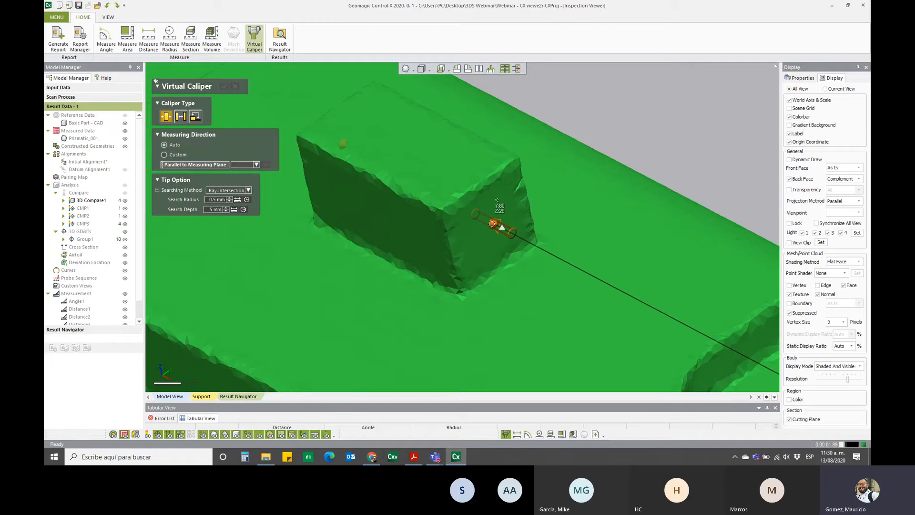
{"action": "left_click", "coordinate": [503, 227]}
{"action": "right_click_drag", "start_coordinate": [496, 224], "coordinate": [442, 262]}
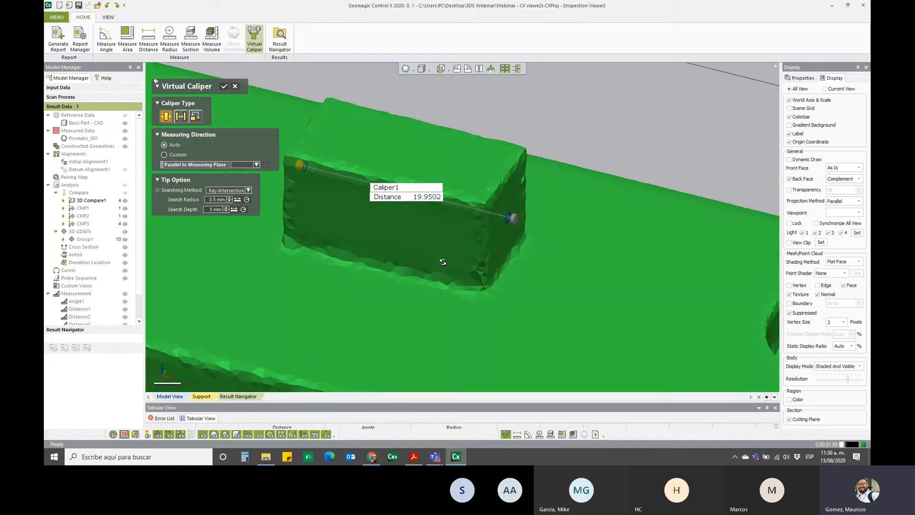
{"action": "right_click_drag", "start_coordinate": [240, 273], "coordinate": [288, 299]}
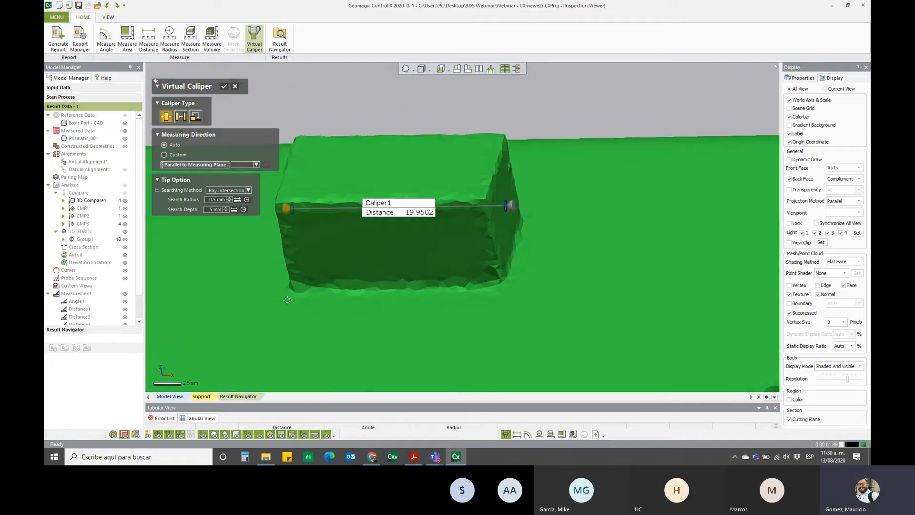
Step: Measure the long rounded slot's width with the internal caliper type, picking its two facing side walls
{"action": "right_click_drag", "start_coordinate": [413, 300], "coordinate": [409, 187], "text": "ctrl"}
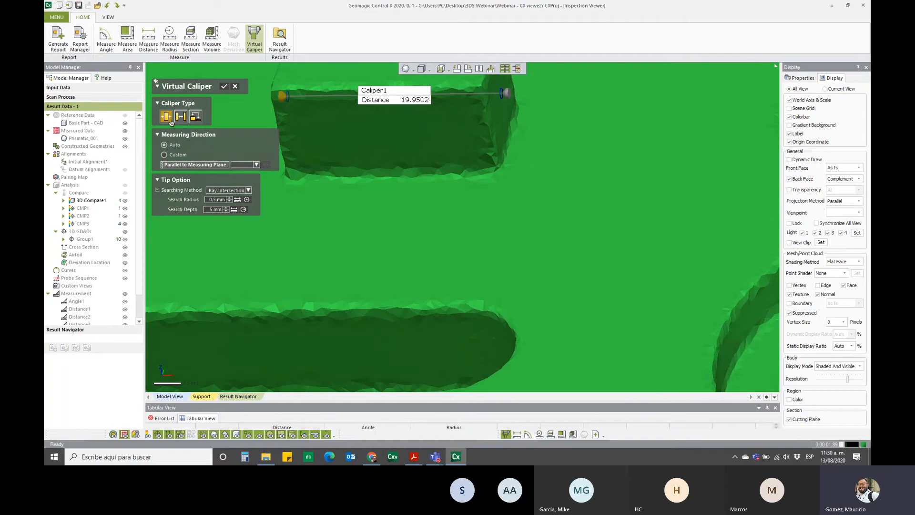
{"action": "scroll", "coordinate": [316, 271], "scroll_direction": "down", "scroll_amount": 3}
{"action": "right_click_drag", "start_coordinate": [330, 284], "coordinate": [439, 275], "text": "ctrl"}
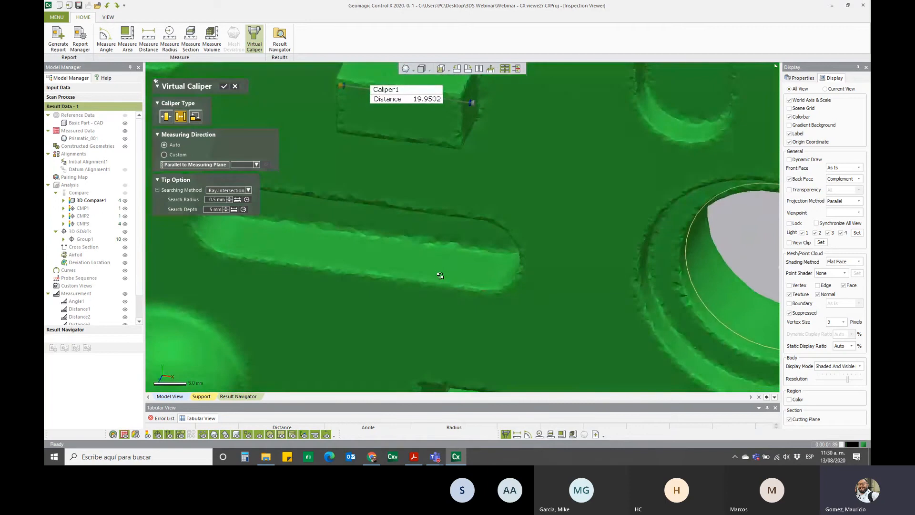
{"action": "left_click", "coordinate": [364, 247]}
{"action": "right_click_drag", "start_coordinate": [359, 257], "coordinate": [383, 220]}
{"action": "left_click", "coordinate": [343, 260]}
{"action": "right_click_drag", "start_coordinate": [312, 291], "coordinate": [349, 309]}
{"action": "right_click_drag", "start_coordinate": [417, 298], "coordinate": [282, 372]}
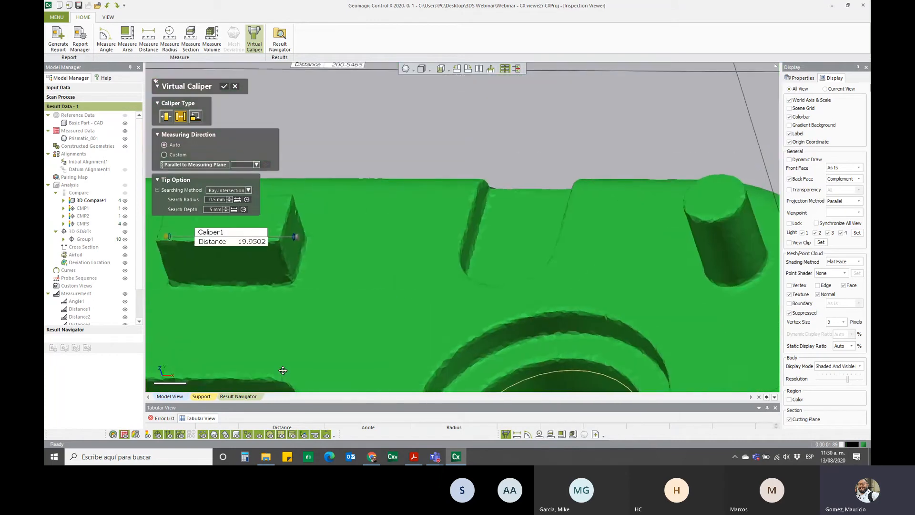
Step: Measure the height of the pin near the large hole with the depth caliper, from its top to the surrounding surface, and accept the calipers
{"action": "left_click", "coordinate": [196, 118]}
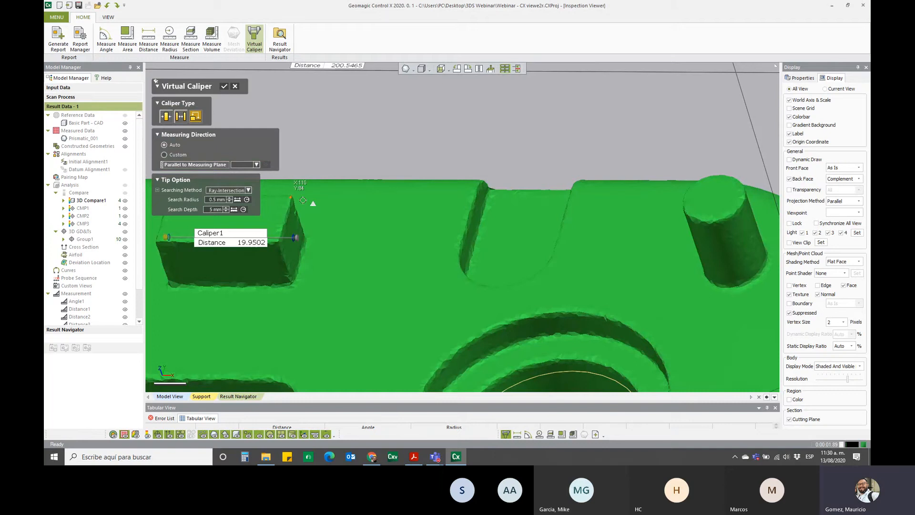
{"action": "right_click_drag", "start_coordinate": [505, 234], "coordinate": [396, 197]}
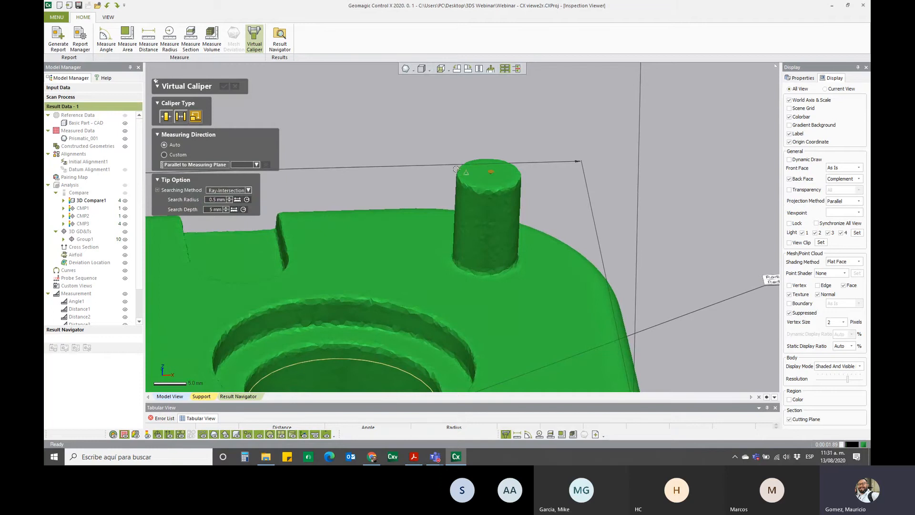
{"action": "left_click", "coordinate": [419, 258]}
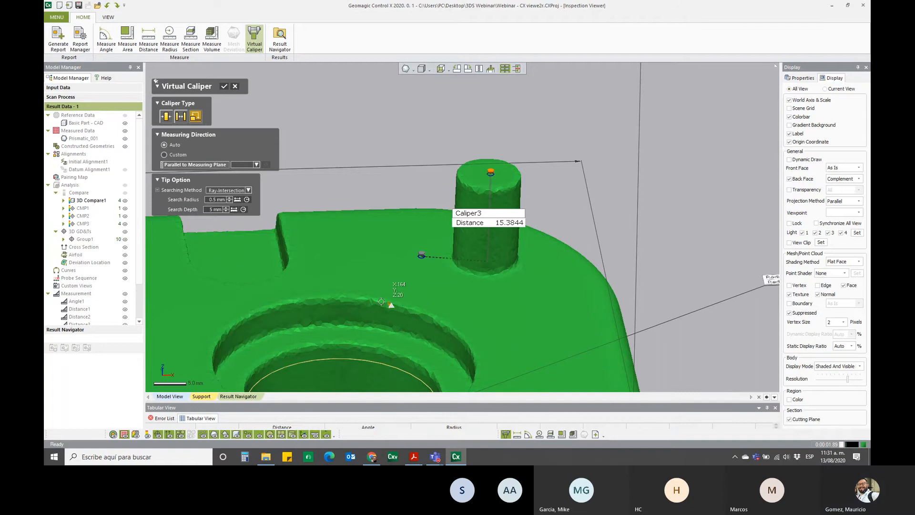
{"action": "scroll", "coordinate": [420, 257], "scroll_direction": "down", "scroll_amount": 3}
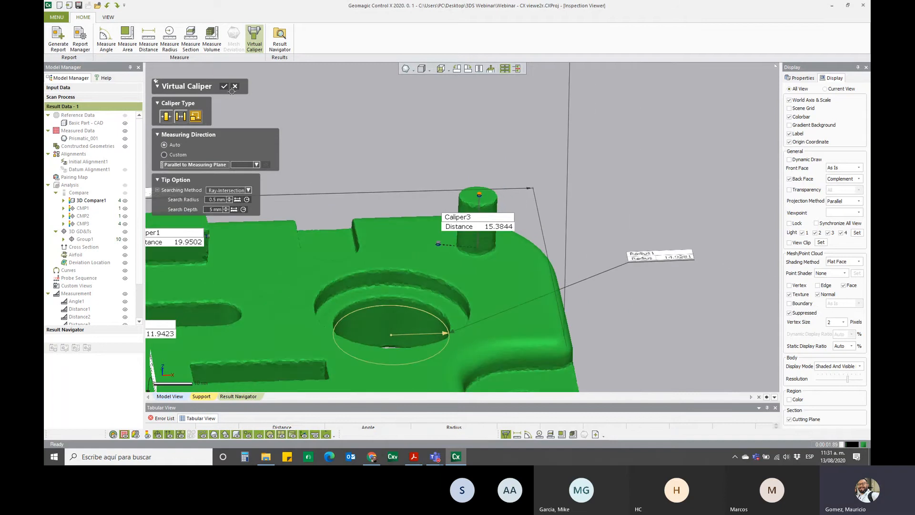
{"action": "left_click", "coordinate": [225, 87]}
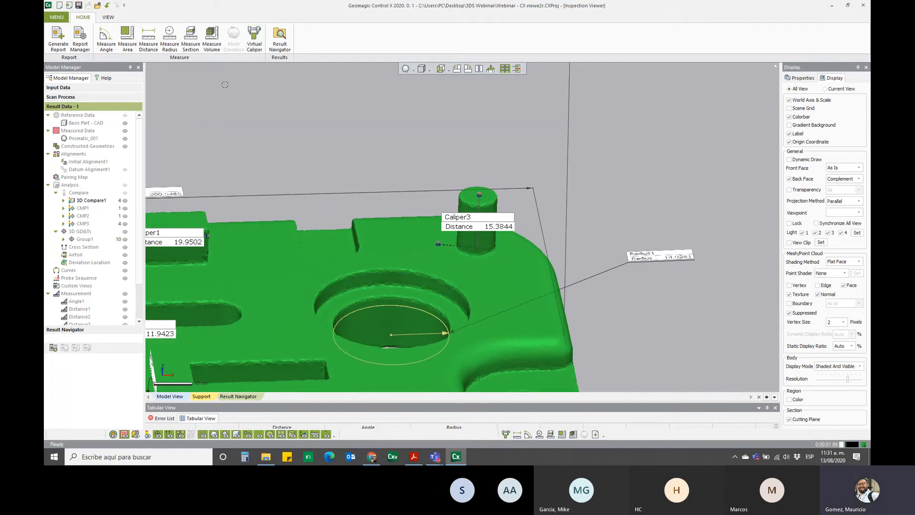
{"action": "scroll", "coordinate": [330, 241], "scroll_direction": "down", "scroll_amount": 4}
{"action": "middle_click_drag", "start_coordinate": [331, 244], "coordinate": [425, 206]}
{"action": "right_click_drag", "start_coordinate": [425, 205], "coordinate": [453, 250]}
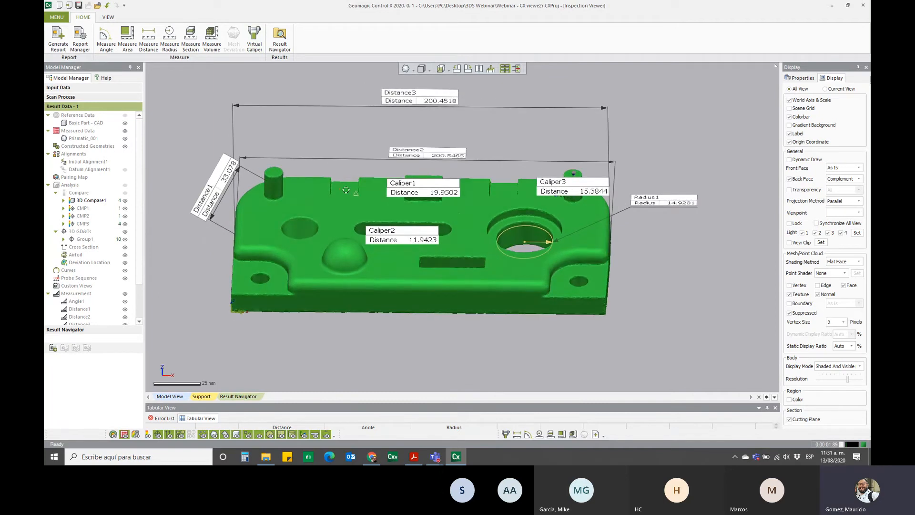
Step: Capture an oblique view of the whole part with all its measurements as a custom view and select it in the tree
{"action": "right_click_drag", "start_coordinate": [509, 270], "coordinate": [471, 286]}
{"action": "scroll", "coordinate": [422, 204], "scroll_direction": "down", "scroll_amount": 2}
{"action": "scroll", "coordinate": [420, 205], "scroll_direction": "up", "scroll_amount": 4}
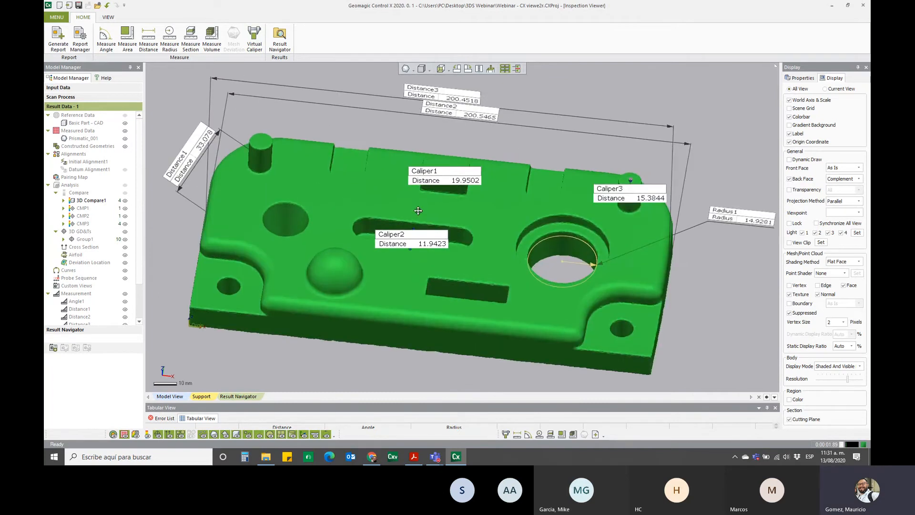
{"action": "middle_click_drag", "start_coordinate": [417, 205], "coordinate": [433, 223]}
{"action": "scroll", "coordinate": [357, 286], "scroll_direction": "down", "scroll_amount": 3}
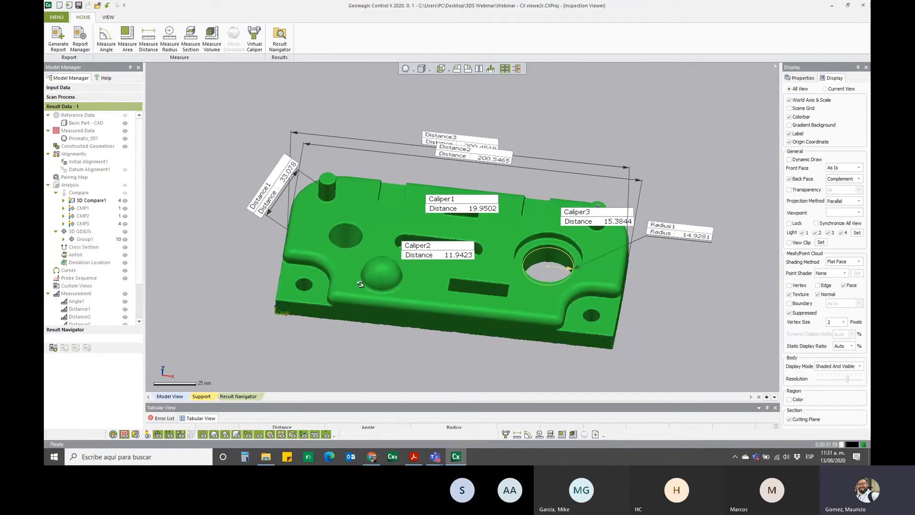
{"action": "left_click", "coordinate": [53, 347]}
{"action": "scroll", "coordinate": [136, 288], "scroll_direction": "down", "scroll_amount": 2}
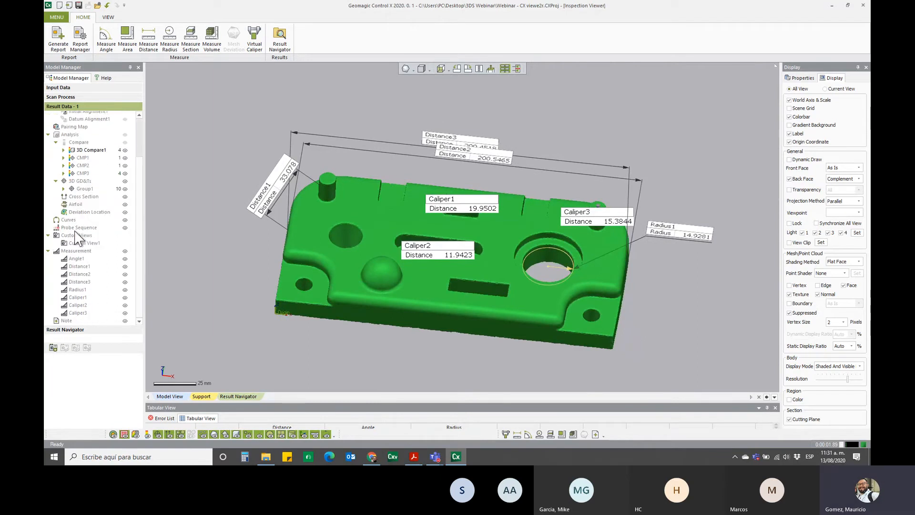
{"action": "left_click", "coordinate": [82, 243]}
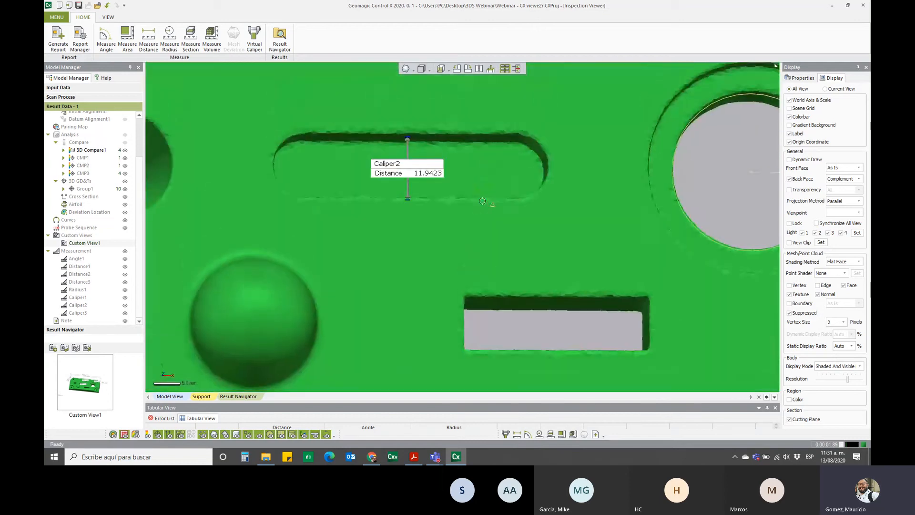
Step: Capture two more custom views, close-ups of the rounded slot's caliper and of the raised rectangular block's caliper
{"action": "right_click_drag", "start_coordinate": [475, 204], "coordinate": [532, 231], "text": "ctrl"}
{"action": "left_click", "coordinate": [54, 349]}
{"action": "left_click_drag", "start_coordinate": [514, 256], "coordinate": [515, 260]}
{"action": "right_click_drag", "start_coordinate": [590, 145], "coordinate": [557, 382], "text": "ctrl"}
{"action": "right_click_drag", "start_coordinate": [564, 287], "coordinate": [566, 292]}
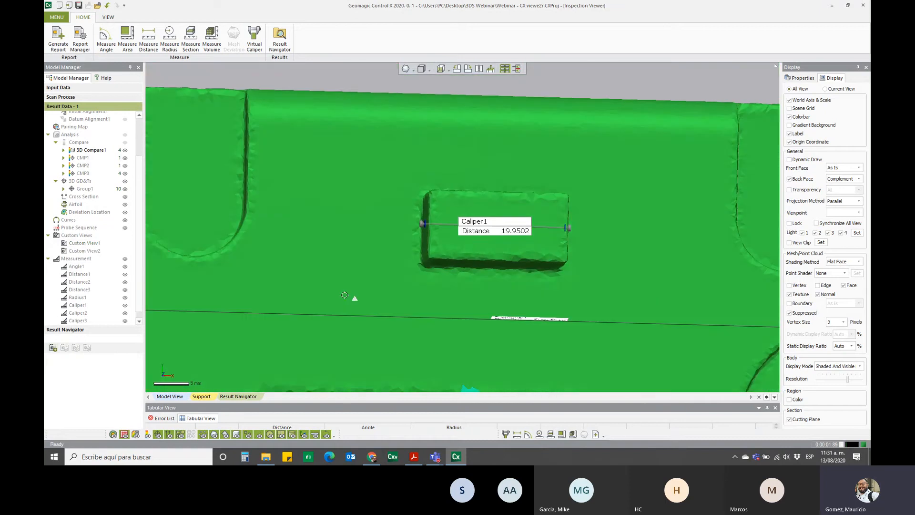
{"action": "left_click", "coordinate": [53, 348]}
Step: Start generating a report and remove the entities from Reference Data through Custom View3 from its selection, keeping only the measurements
{"action": "left_click", "coordinate": [54, 38]}
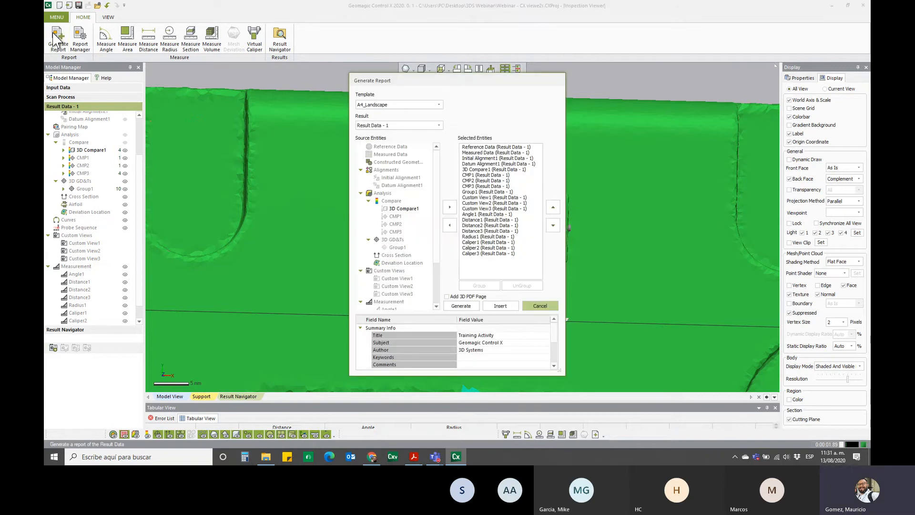
{"action": "left_click", "coordinate": [525, 158]}
{"action": "left_click", "coordinate": [528, 148]}
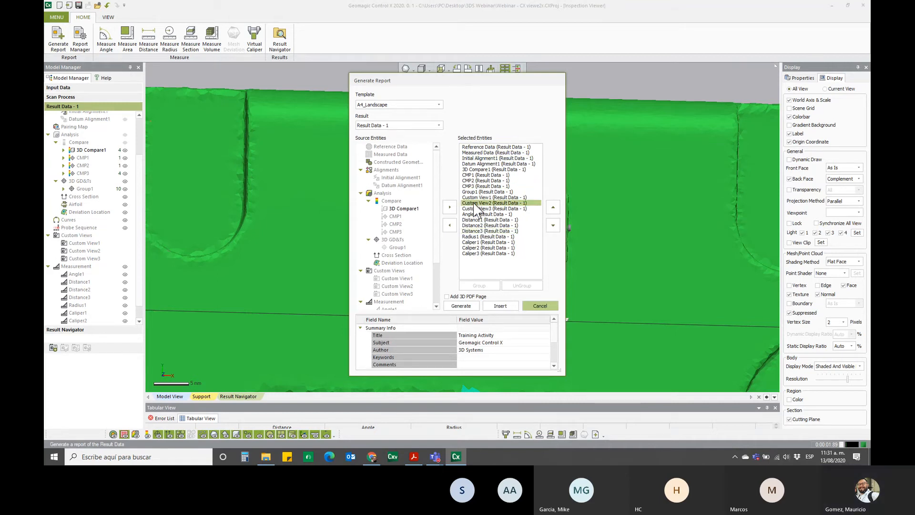
{"action": "left_click", "coordinate": [491, 208]}
{"action": "left_click", "coordinate": [473, 146], "text": "shift"}
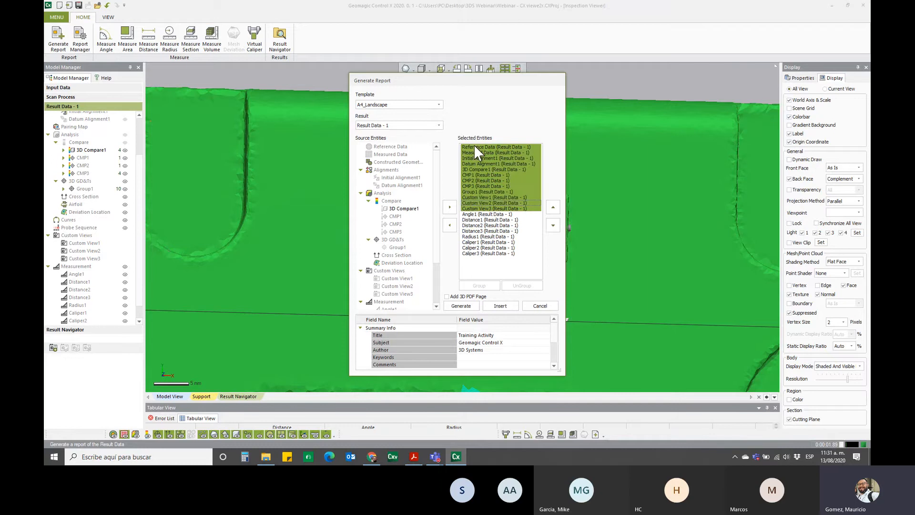
{"action": "left_click", "coordinate": [450, 225]}
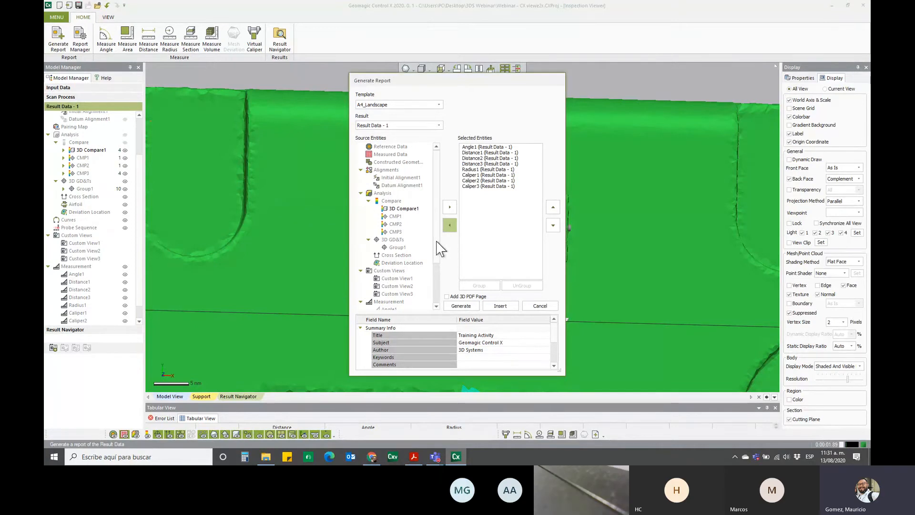
Step: Add Custom View1, Custom View2 and Custom View3 back to the report's selected entities
{"action": "left_click_drag", "start_coordinate": [439, 248], "coordinate": [434, 285]}
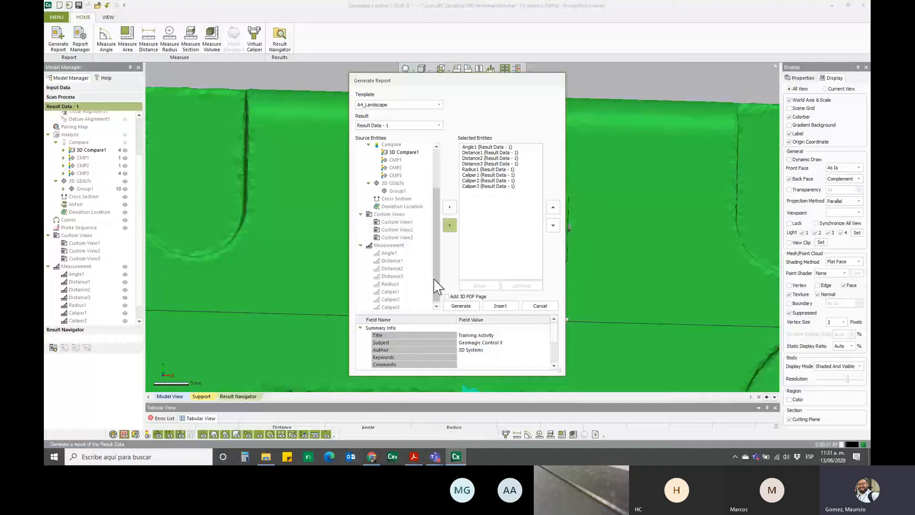
{"action": "left_click_drag", "start_coordinate": [397, 222], "coordinate": [398, 238]}
{"action": "left_click", "coordinate": [450, 206]}
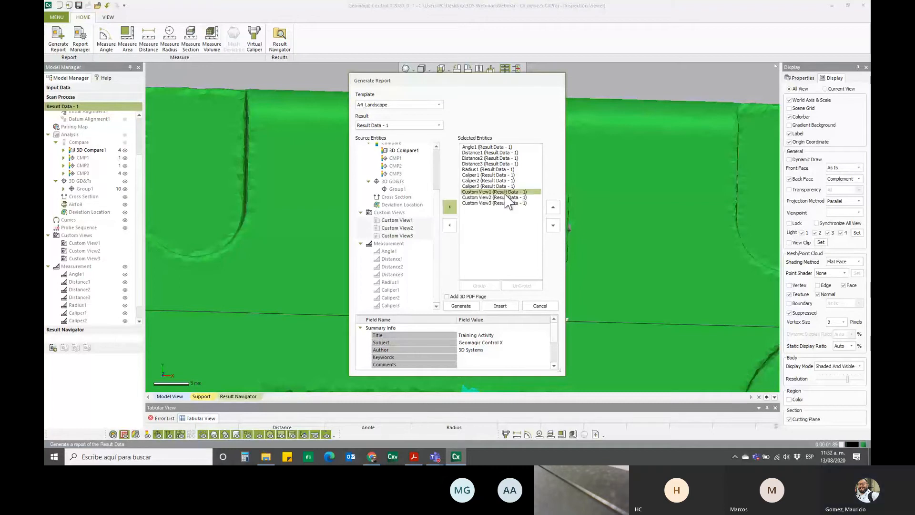
Step: Move the three custom views ahead of the measurements in the report order and generate the report
{"action": "left_click_drag", "start_coordinate": [504, 193], "coordinate": [512, 205]}
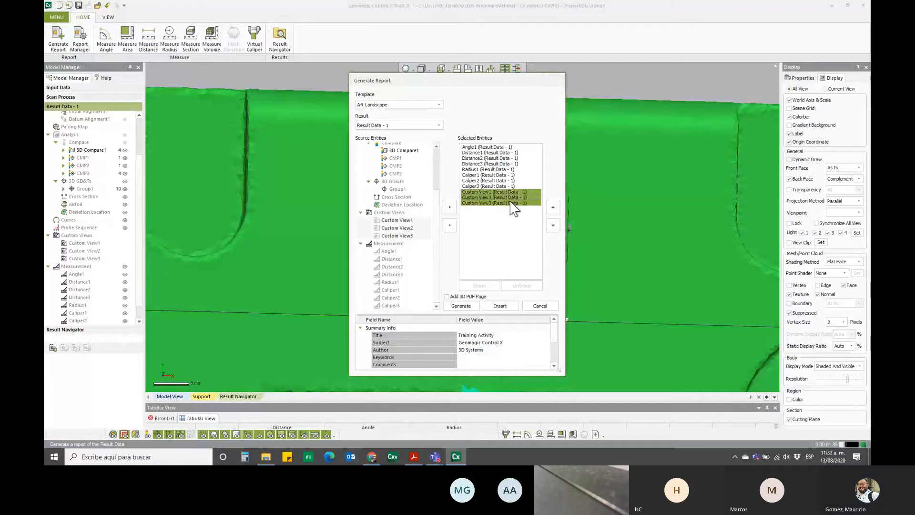
{"action": "left_click", "coordinate": [556, 207]}
{"action": "left_click", "coordinate": [556, 207]}
{"action": "left_click", "coordinate": [557, 207]}
{"action": "left_click", "coordinate": [557, 207]}
{"action": "left_click", "coordinate": [557, 207]}
{"action": "left_click", "coordinate": [556, 207]}
{"action": "left_click", "coordinate": [557, 207]}
{"action": "left_click", "coordinate": [557, 208]}
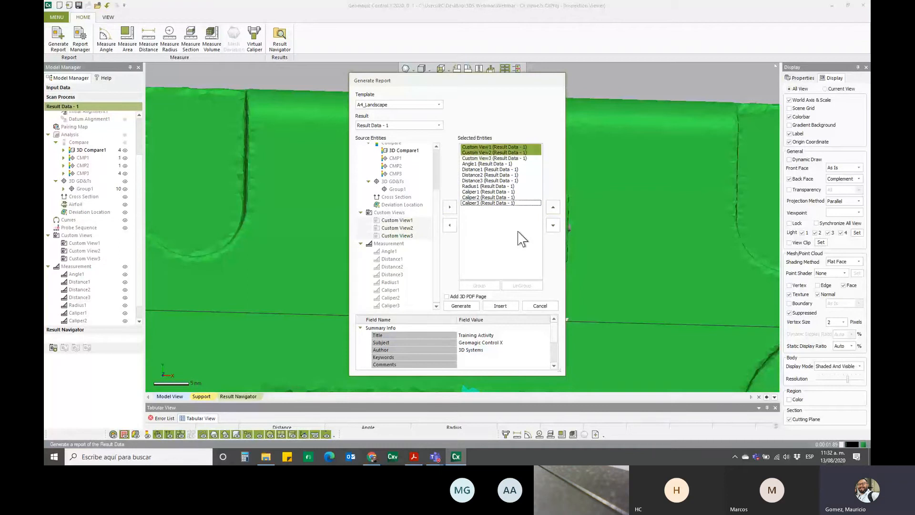
{"action": "left_click", "coordinate": [460, 306]}
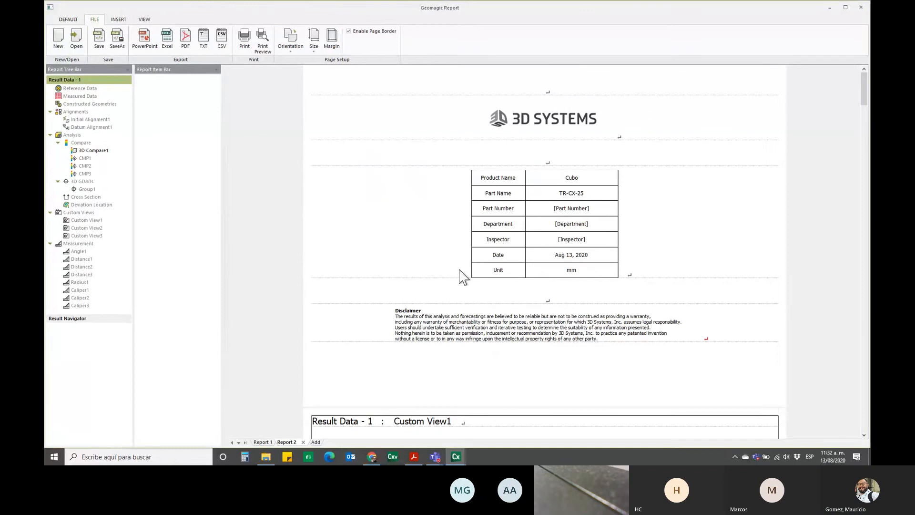
Step: Review the generated report from its cover page through the custom view pages to the Angle1 and Distance1 tables
{"action": "scroll", "coordinate": [298, 224], "scroll_direction": "down", "scroll_amount": 5}
{"action": "scroll", "coordinate": [297, 220], "scroll_direction": "down", "scroll_amount": 2}
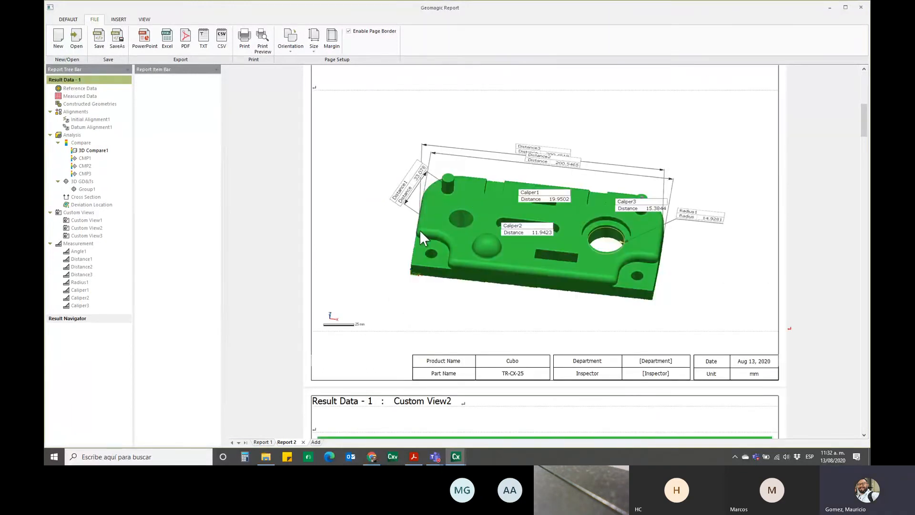
{"action": "scroll", "coordinate": [419, 229], "scroll_direction": "down", "scroll_amount": 5}
{"action": "scroll", "coordinate": [539, 172], "scroll_direction": "down", "scroll_amount": 2}
{"action": "scroll", "coordinate": [539, 170], "scroll_direction": "down", "scroll_amount": 6}
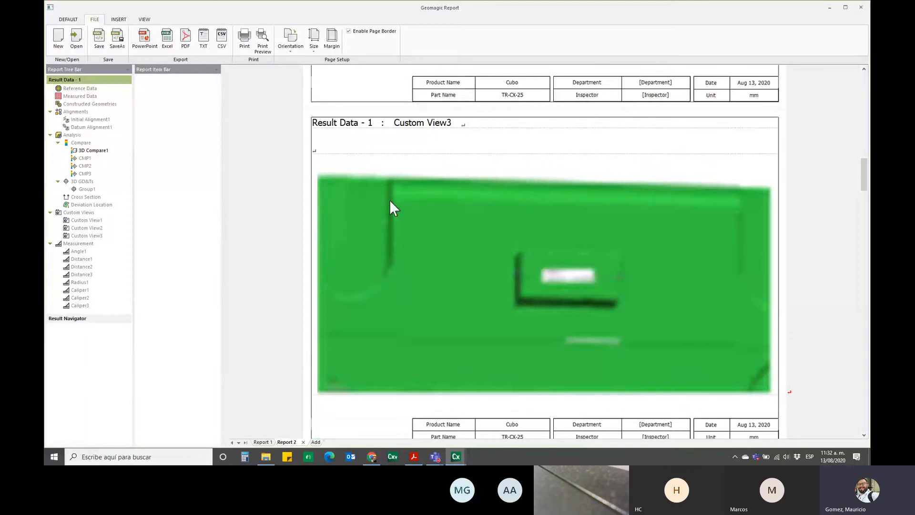
{"action": "scroll", "coordinate": [545, 224], "scroll_direction": "down", "scroll_amount": 4}
{"action": "scroll", "coordinate": [546, 224], "scroll_direction": "down", "scroll_amount": 5}
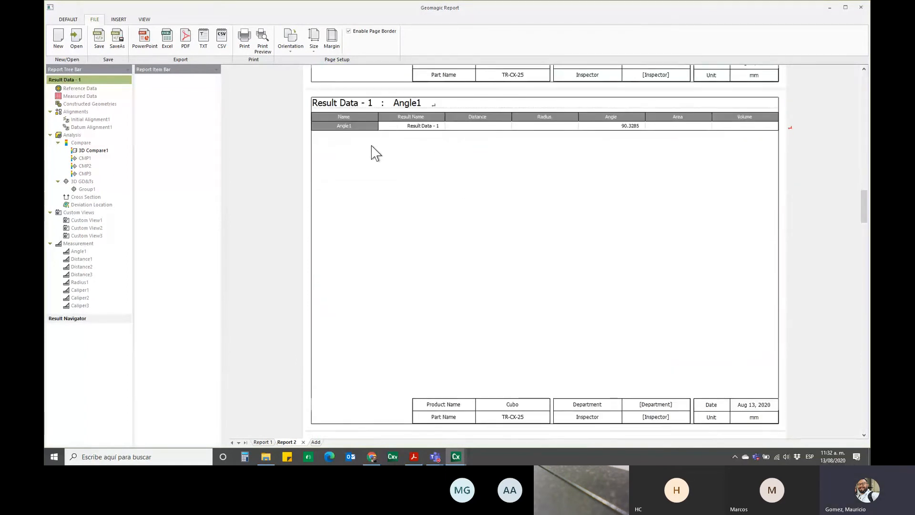
{"action": "scroll", "coordinate": [399, 213], "scroll_direction": "down", "scroll_amount": 5}
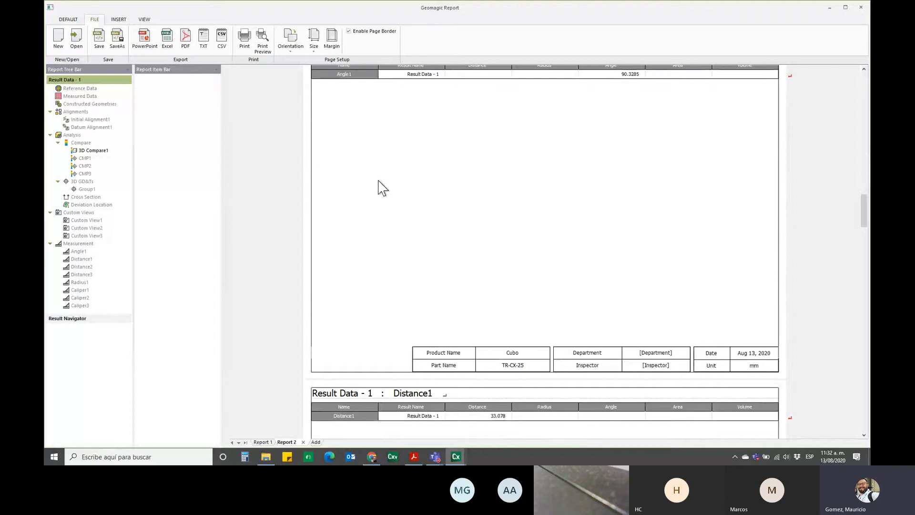
{"action": "scroll", "coordinate": [510, 232], "scroll_direction": "down", "scroll_amount": 1}
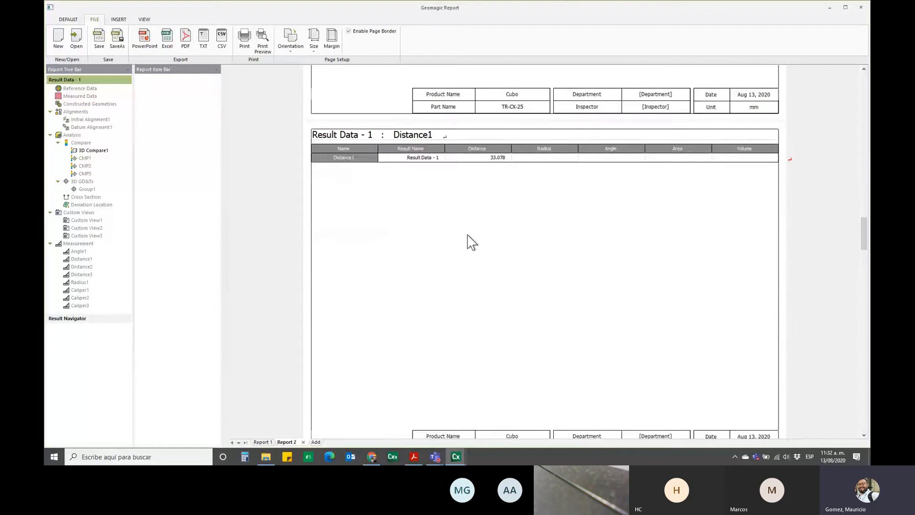
Step: Recheck the report's angle and distance tables, then go back through the custom view pages to Custom View1
{"action": "scroll", "coordinate": [468, 241], "scroll_direction": "up", "scroll_amount": 10}
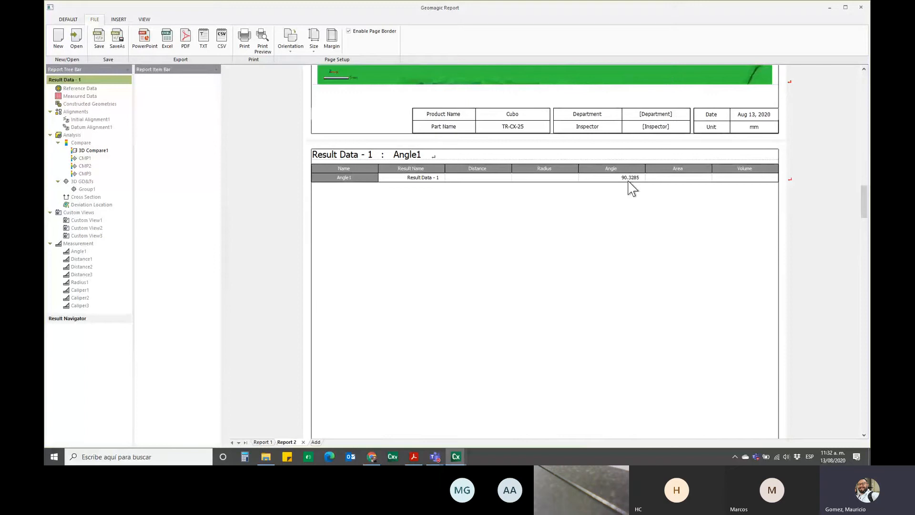
{"action": "scroll", "coordinate": [556, 277], "scroll_direction": "up", "scroll_amount": 3}
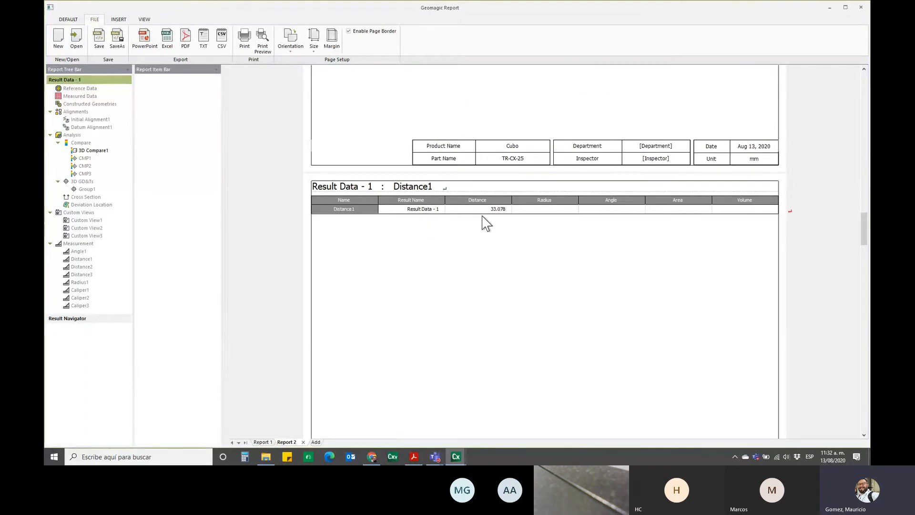
{"action": "scroll", "coordinate": [505, 245], "scroll_direction": "down", "scroll_amount": 5}
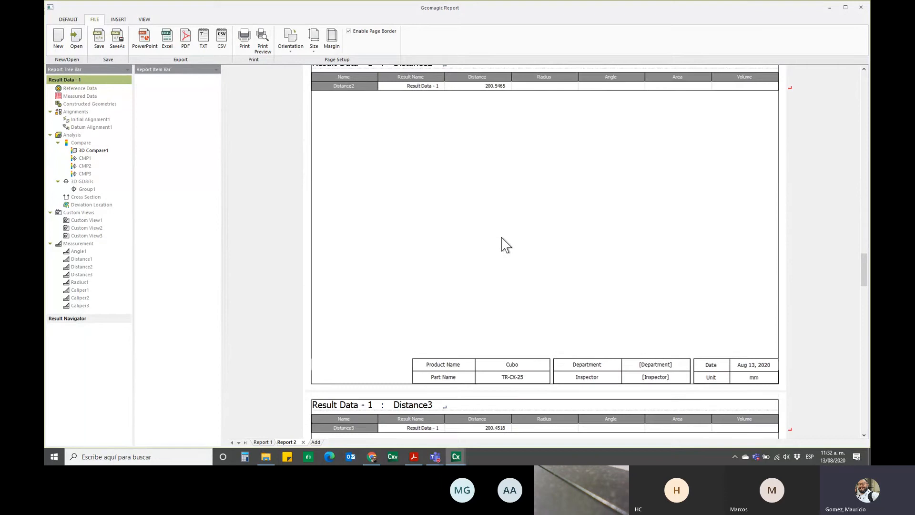
{"action": "left_click_drag", "start_coordinate": [866, 285], "coordinate": [862, 239]}
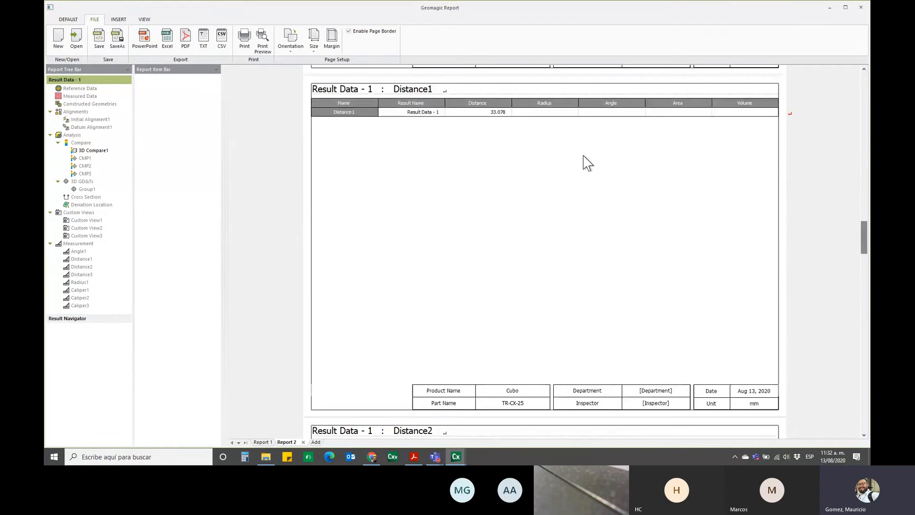
{"action": "left_click_drag", "start_coordinate": [866, 245], "coordinate": [864, 183]}
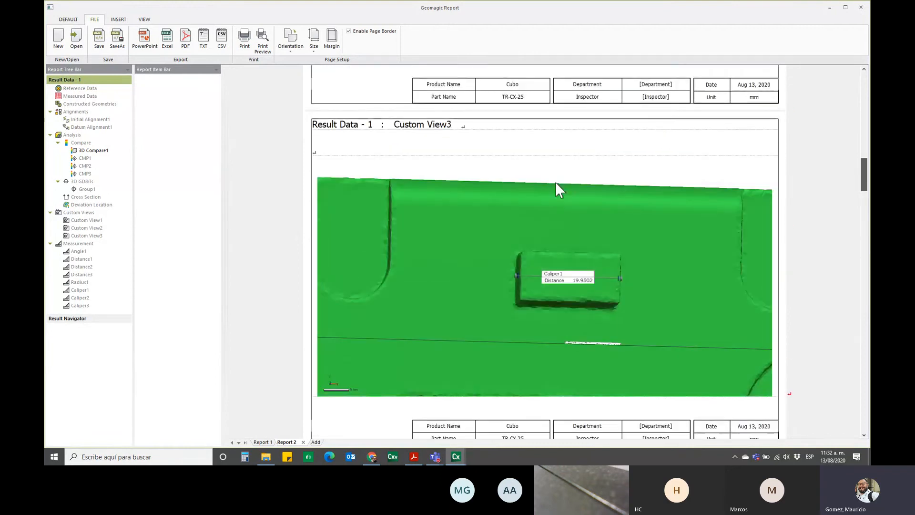
{"action": "left_click_drag", "start_coordinate": [862, 178], "coordinate": [858, 119]}
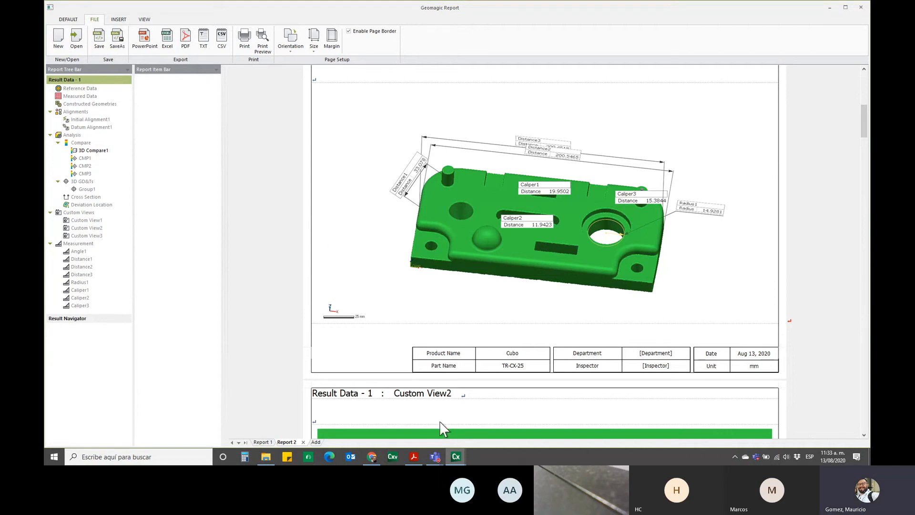
Step: Switch back to the Geomagic Control X inspection window and examine the whole part with its measurements from several angles
{"action": "left_click", "coordinate": [457, 456]}
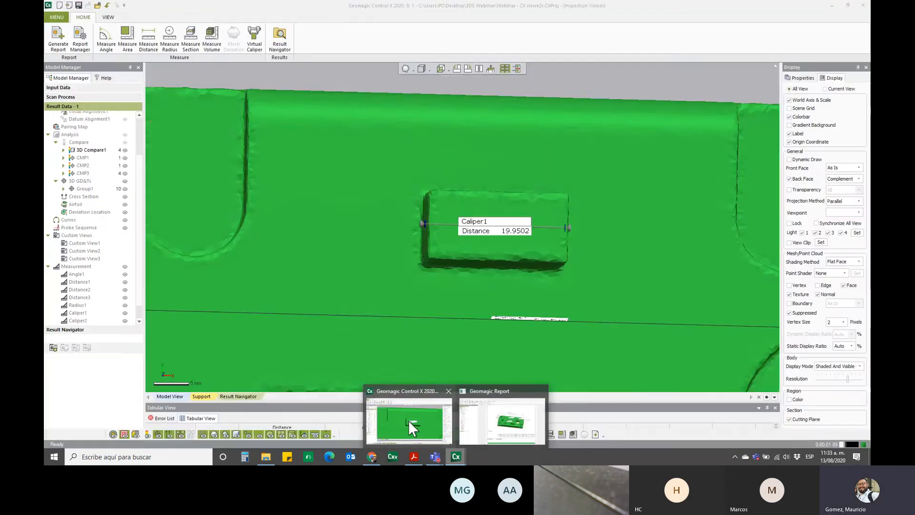
{"action": "left_click", "coordinate": [408, 421]}
{"action": "scroll", "coordinate": [393, 135], "scroll_direction": "down", "scroll_amount": 5}
{"action": "right_click_drag", "start_coordinate": [564, 216], "coordinate": [568, 149]}
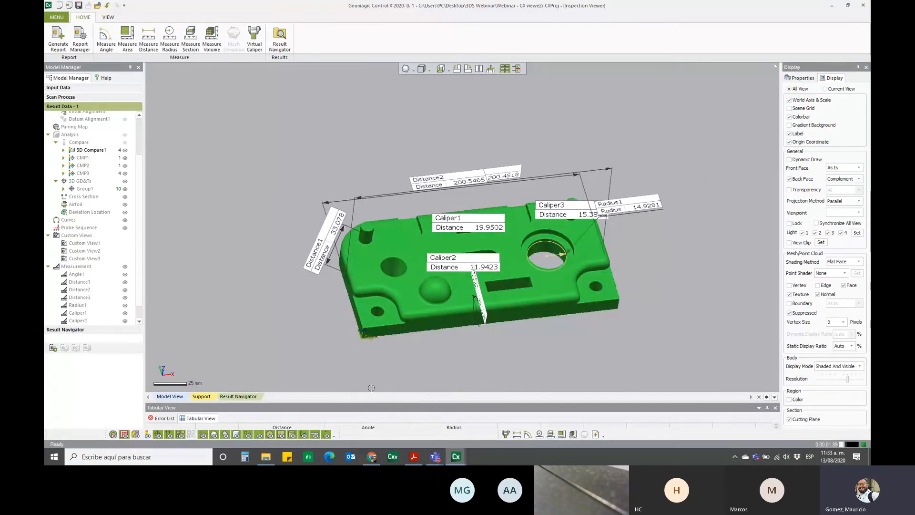
{"action": "right_click_drag", "start_coordinate": [557, 305], "coordinate": [639, 308]}
{"action": "right_click_drag", "start_coordinate": [416, 286], "coordinate": [456, 253]}
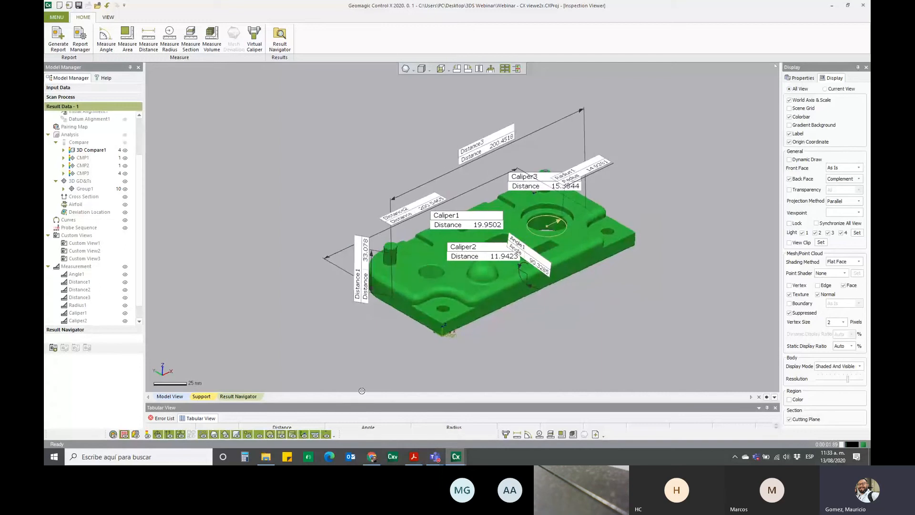
Step: Switch to the Microsoft Teams meeting window and move it to the other display
{"action": "mouse_move", "coordinate": [435, 457]}
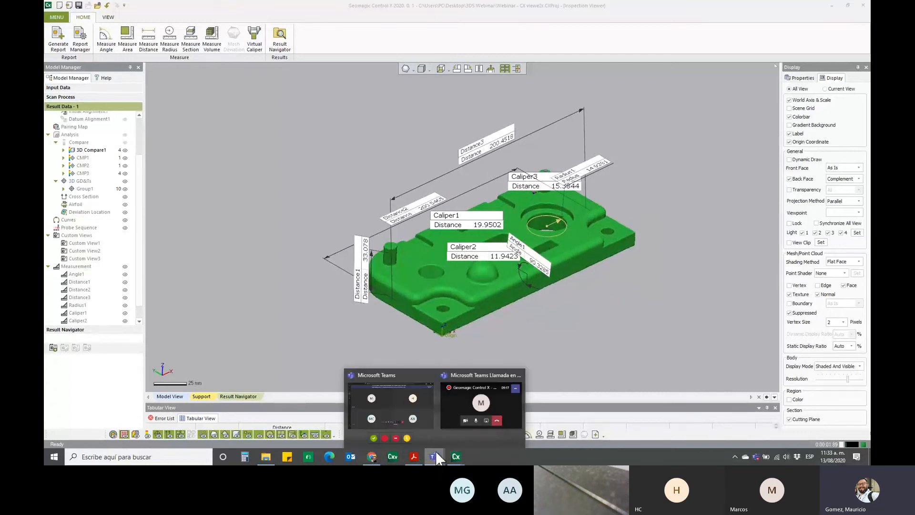
{"action": "left_click", "coordinate": [401, 402]}
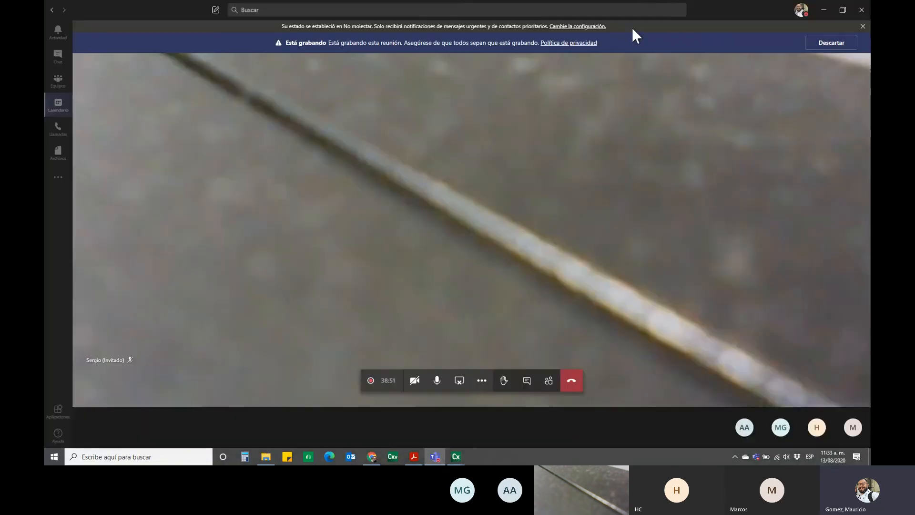
{"action": "left_click_drag", "start_coordinate": [709, 12], "coordinate": [870, 80]}
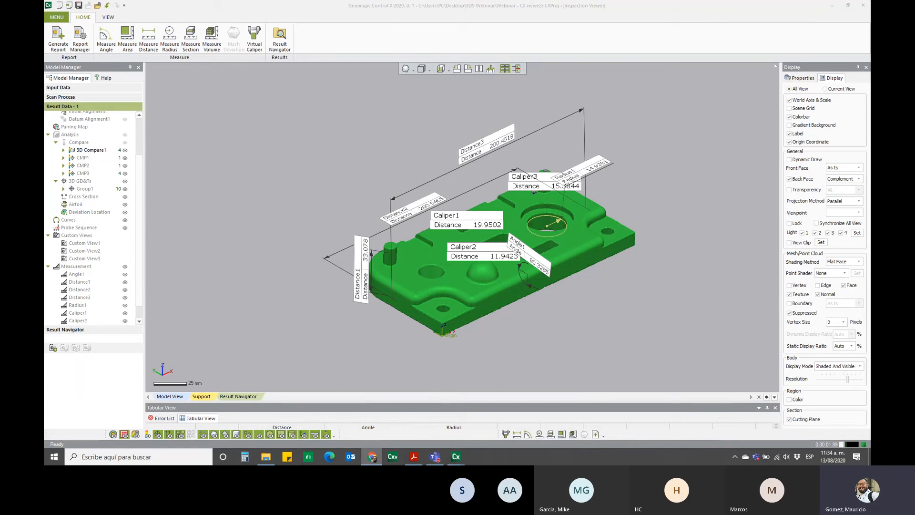
Step: Switch to Chrome and bring up the Downloads page of the 3D Systems Customer Support Center
{"action": "left_click", "coordinate": [373, 456]}
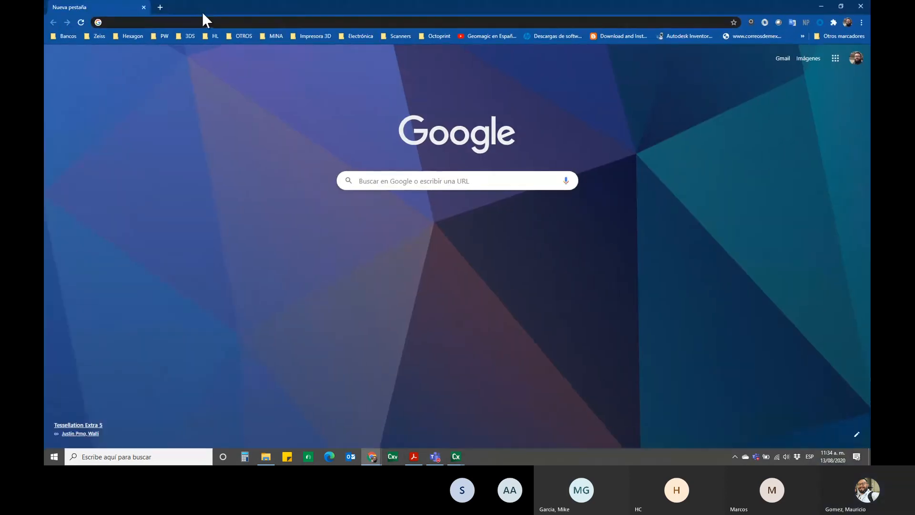
{"action": "left_click_drag", "start_coordinate": [187, 4], "coordinate": [914, 62]}
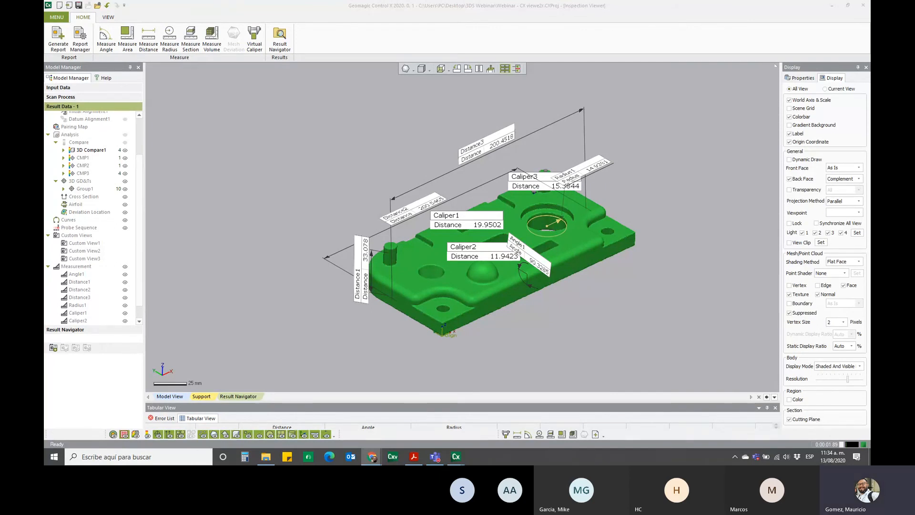
{"action": "left_click_drag", "start_coordinate": [870, 93], "coordinate": [528, 1]}
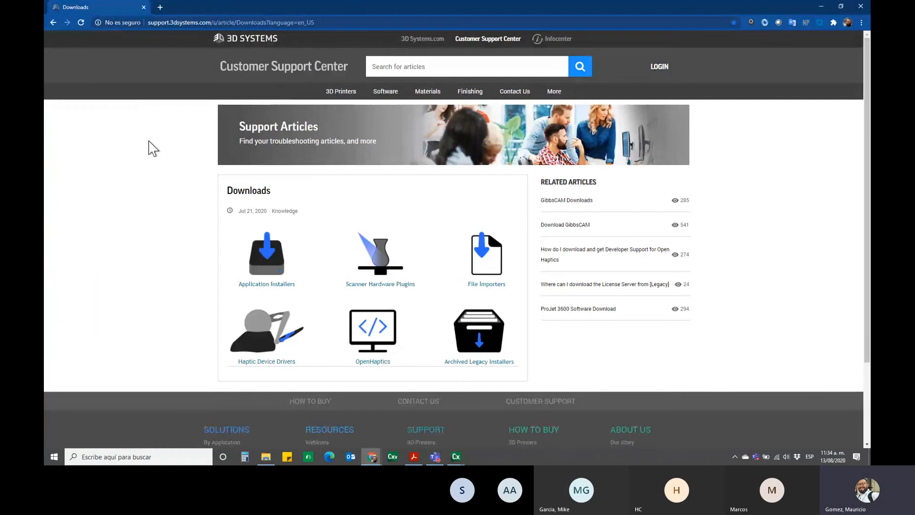
{"action": "scroll", "coordinate": [157, 253], "scroll_direction": "down", "scroll_amount": 1}
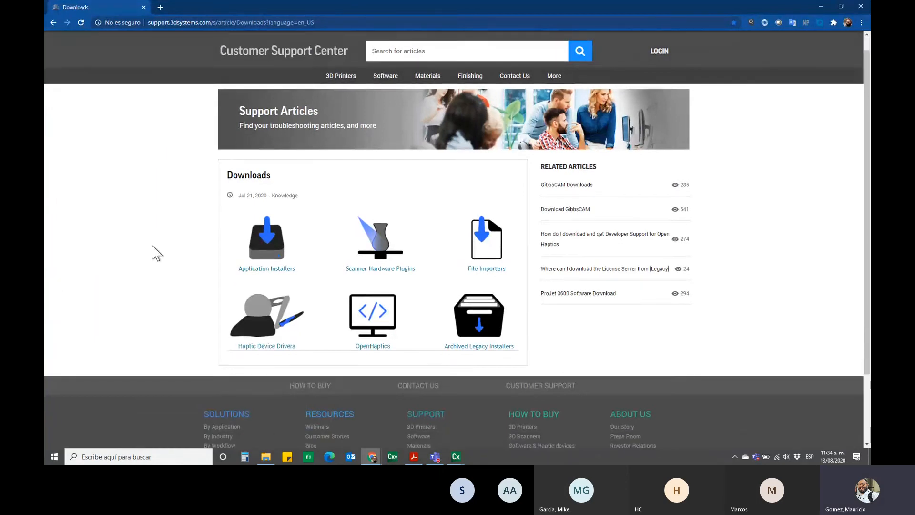
Step: Open the Application Installers page from the Downloads article and find the Geomagic Control X 2020.1.0 entry
{"action": "scroll", "coordinate": [156, 252], "scroll_direction": "down", "scroll_amount": 2}
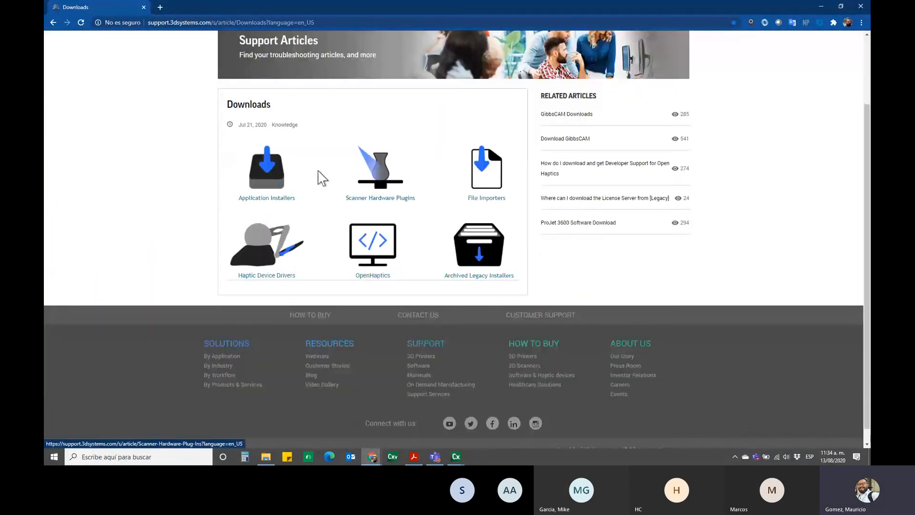
{"action": "left_click", "coordinate": [267, 169]}
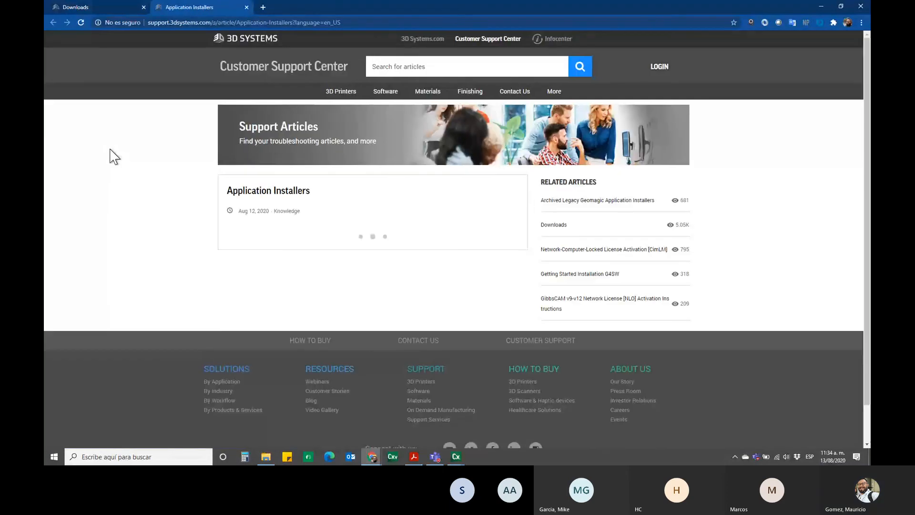
{"action": "scroll", "coordinate": [169, 185], "scroll_direction": "down", "scroll_amount": 9}
{"action": "scroll", "coordinate": [170, 191], "scroll_direction": "down", "scroll_amount": 8}
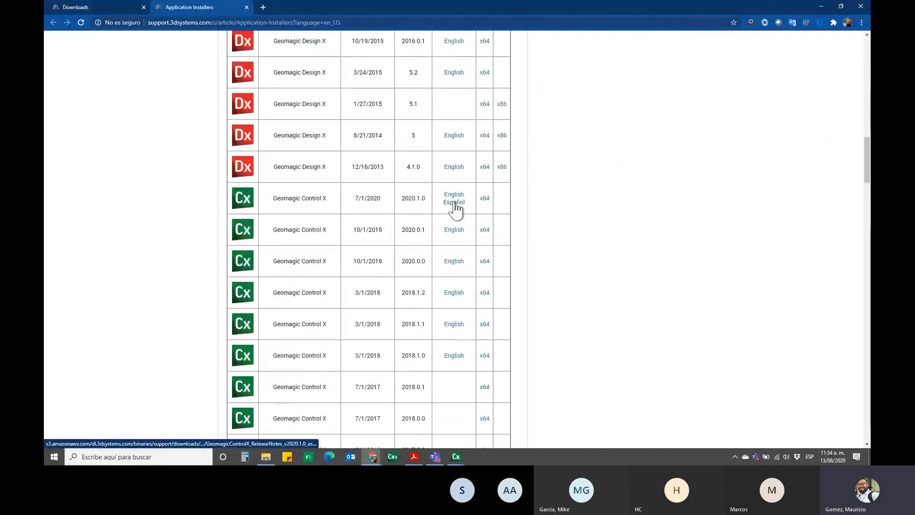
Step: Minimize the browser to return to Geomagic Control X and examine the measured part from a slightly different angle
{"action": "left_click", "coordinate": [822, 3]}
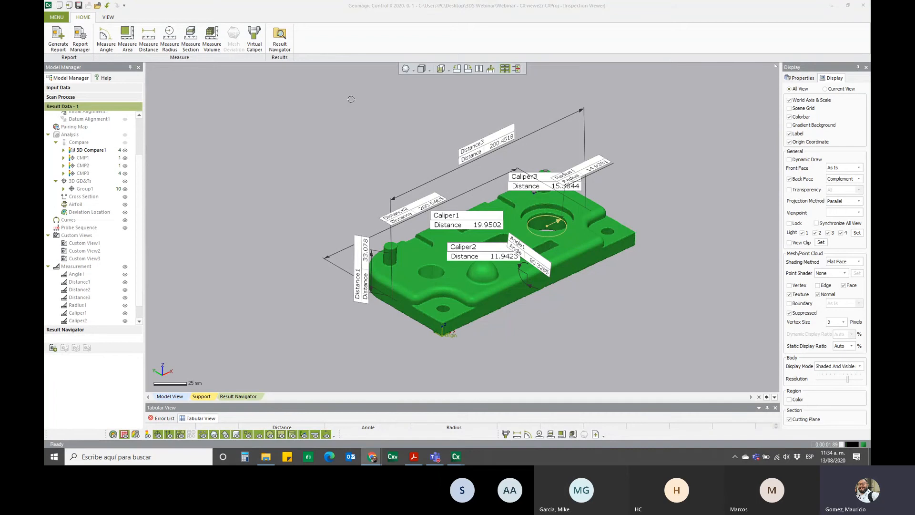
{"action": "right_click_drag", "start_coordinate": [360, 170], "coordinate": [328, 192]}
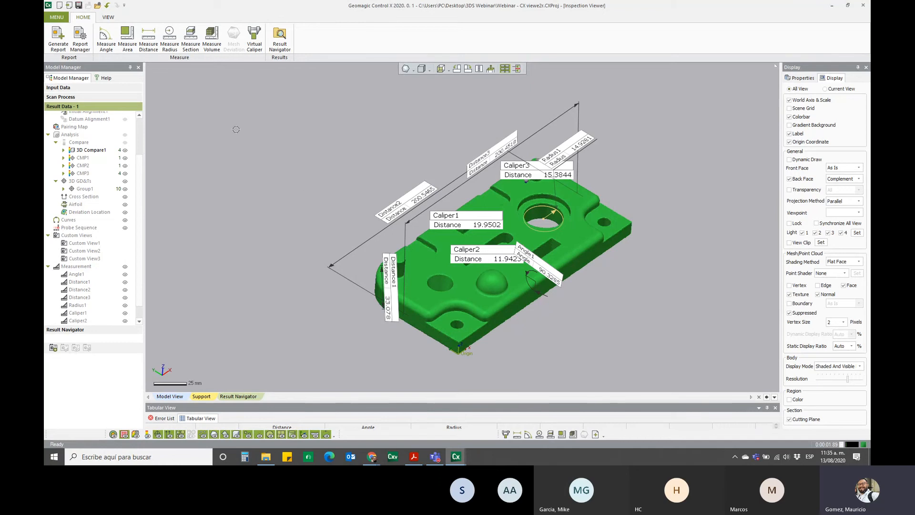
{"action": "middle_click_drag", "start_coordinate": [318, 307], "coordinate": [283, 277]}
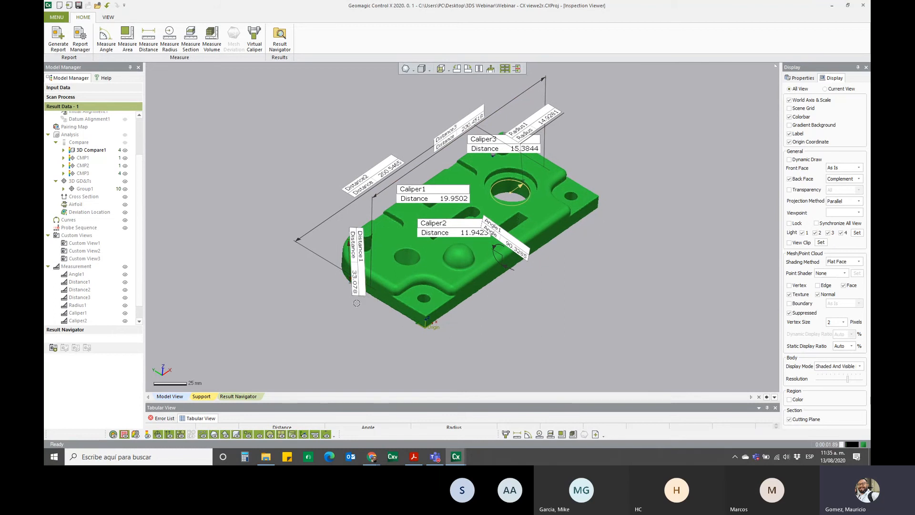
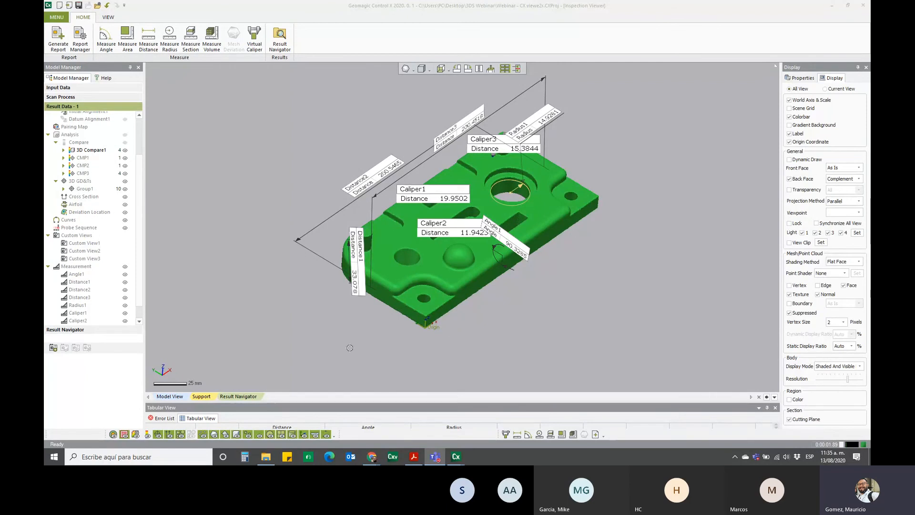
Step: Switch to Chrome, search YouTube for "geomagic en español" in a new tab, and browse the Geomagic en Español channel's videos
{"action": "mouse_move", "coordinate": [371, 456]}
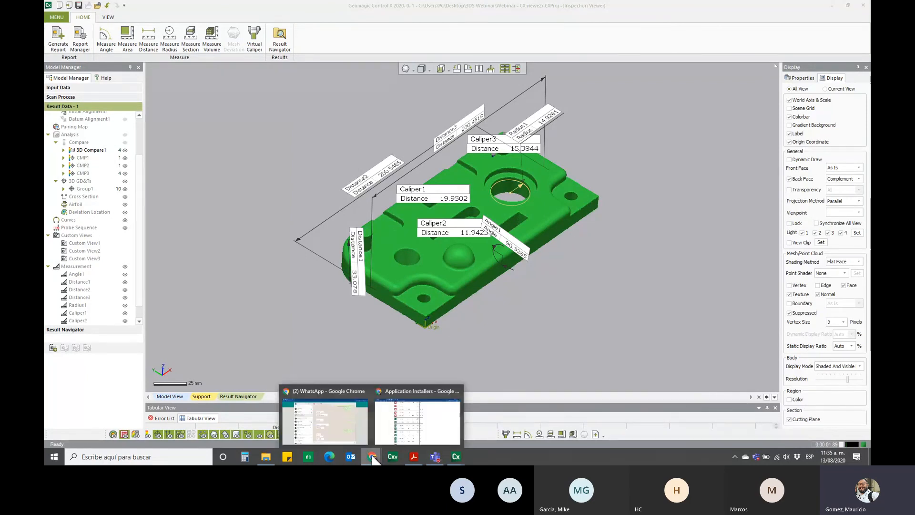
{"action": "left_click", "coordinate": [392, 425]}
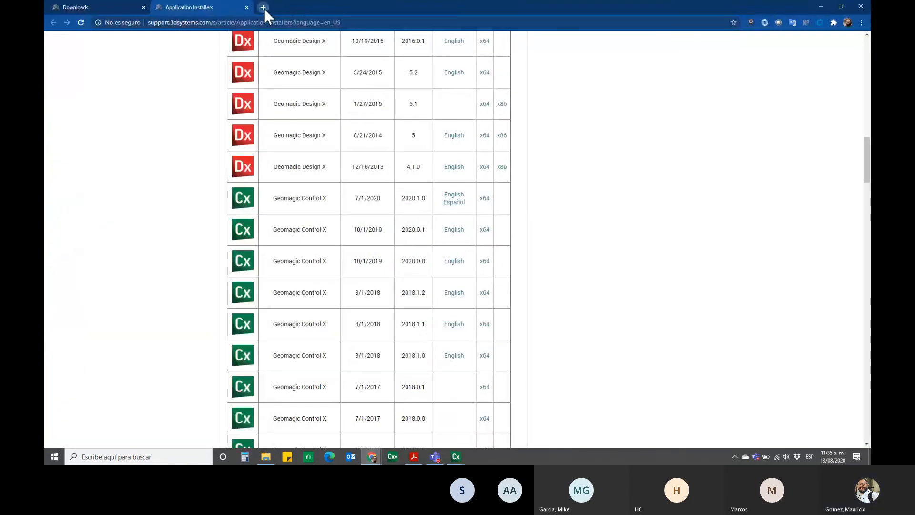
{"action": "left_click", "coordinate": [265, 9]}
{"action": "type", "text": "you"}
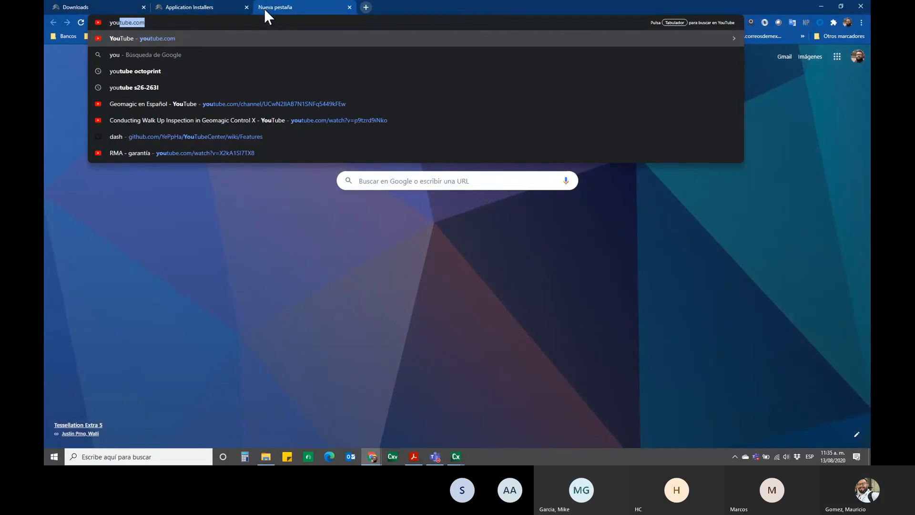
{"action": "key", "text": "Tab"}
{"action": "type", "text": "geom"}
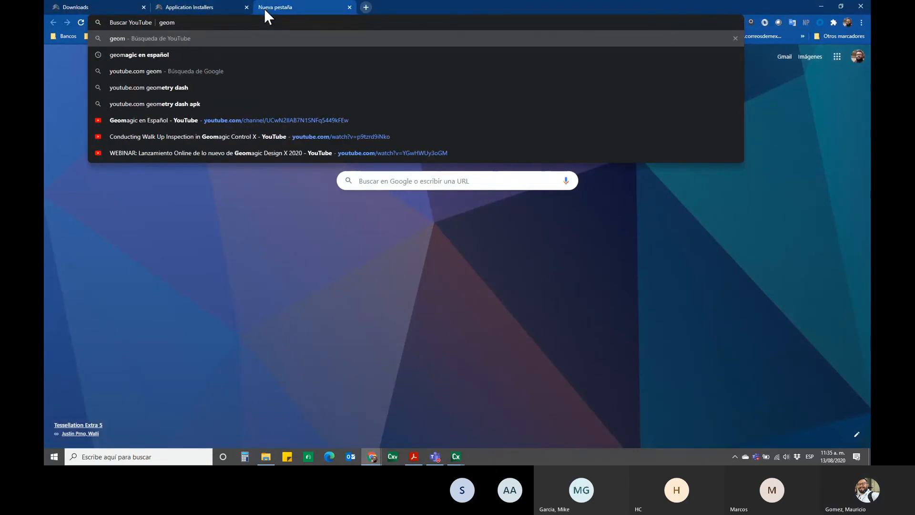
{"action": "key", "text": "Down"}
{"action": "key", "text": "Return"}
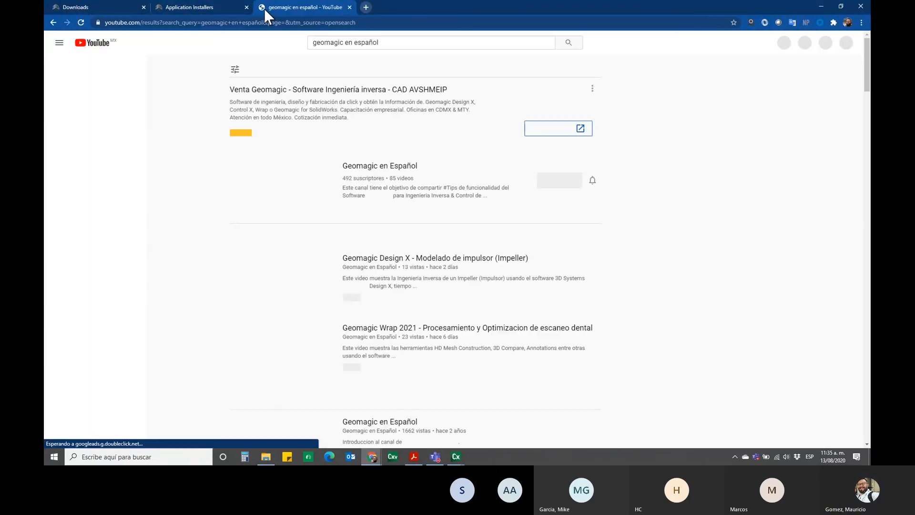
{"action": "left_click", "coordinate": [364, 167]}
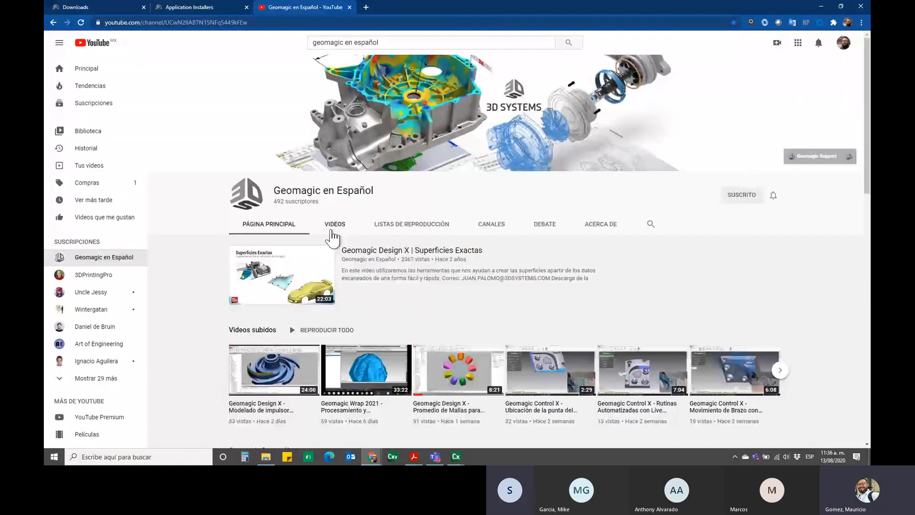
{"action": "scroll", "coordinate": [332, 236], "scroll_direction": "down", "scroll_amount": 3}
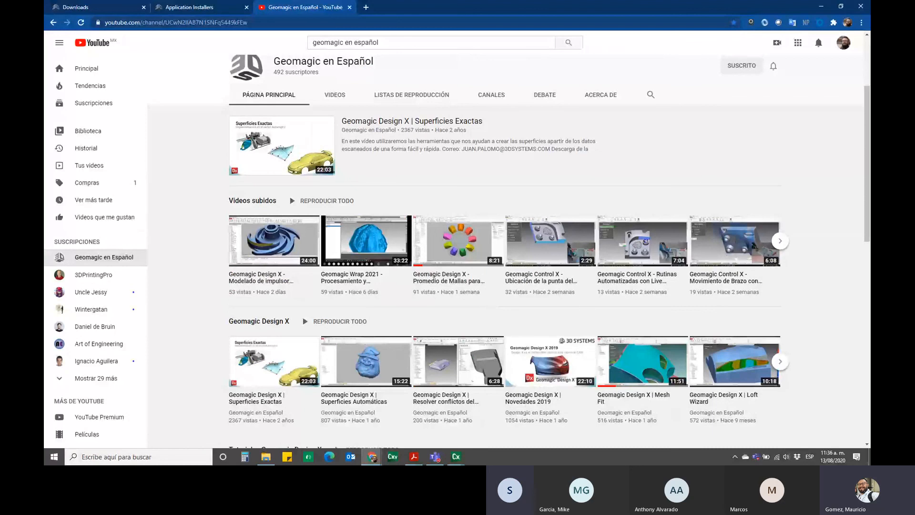